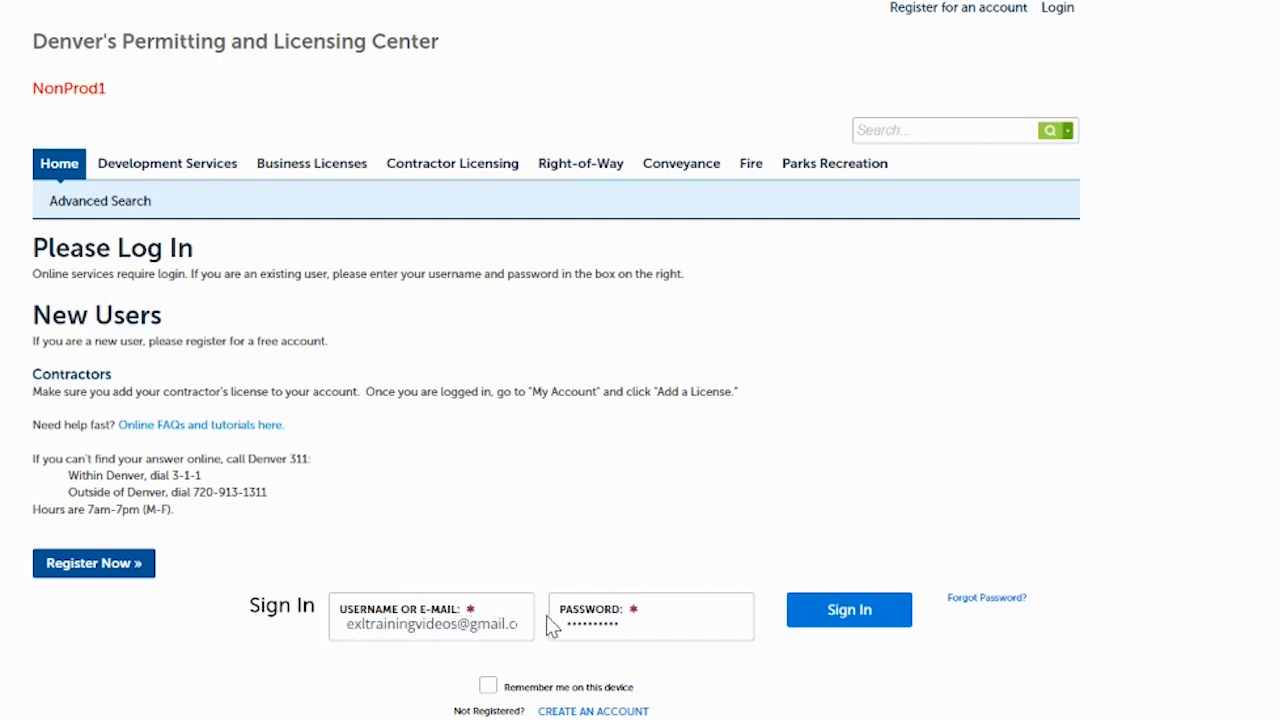
# Sign in with the entered account credentials and start applying for a license under Business Licenses.
pyautogui.click(845, 612)
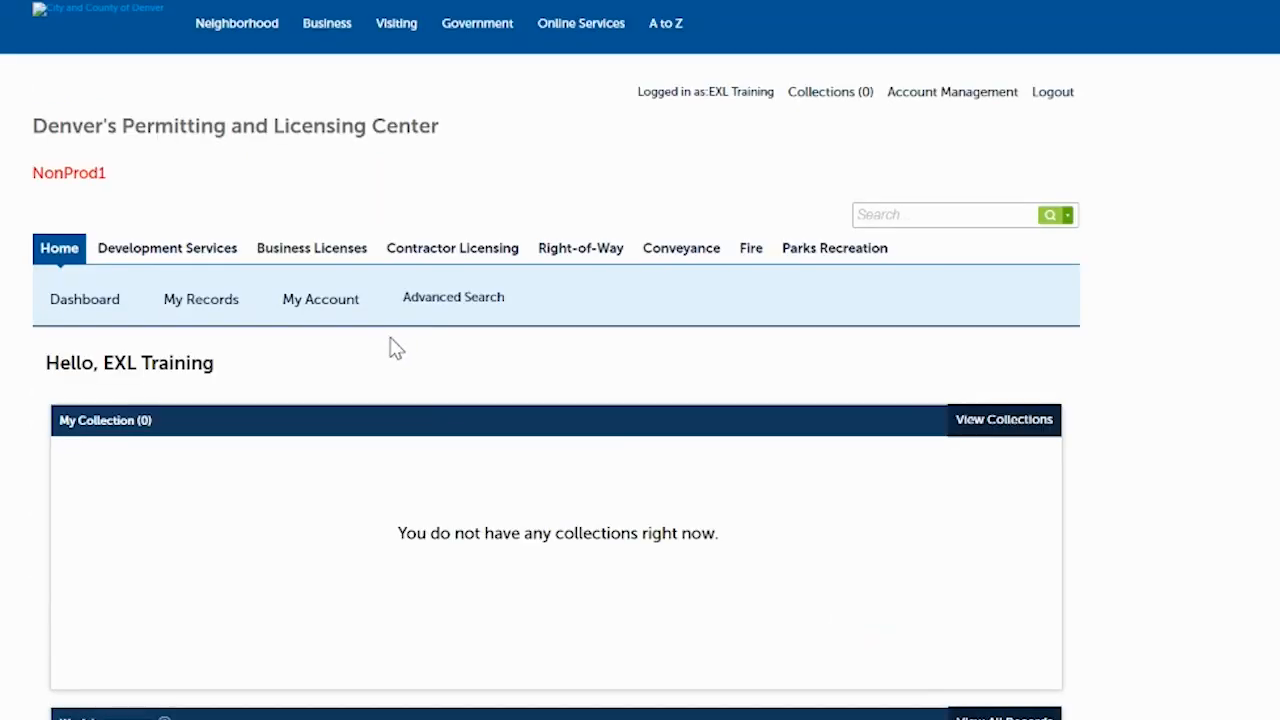
pyautogui.click(297, 258)
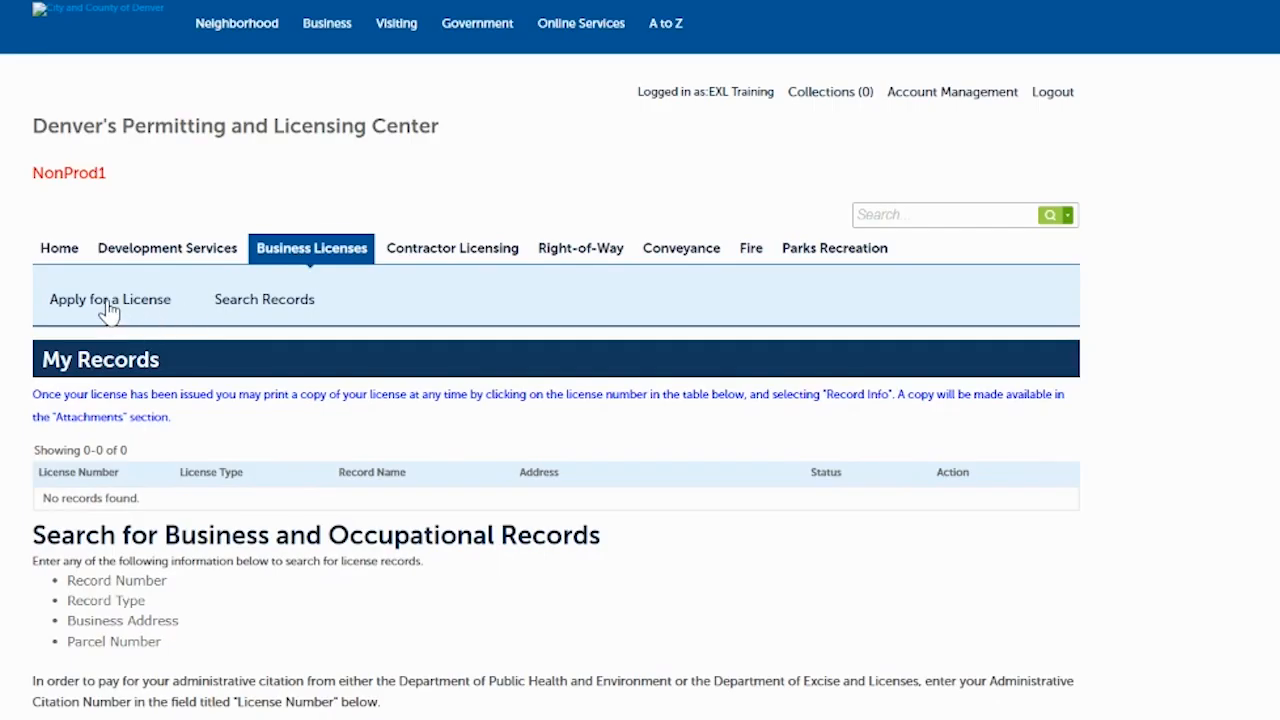
pyautogui.click(108, 310)
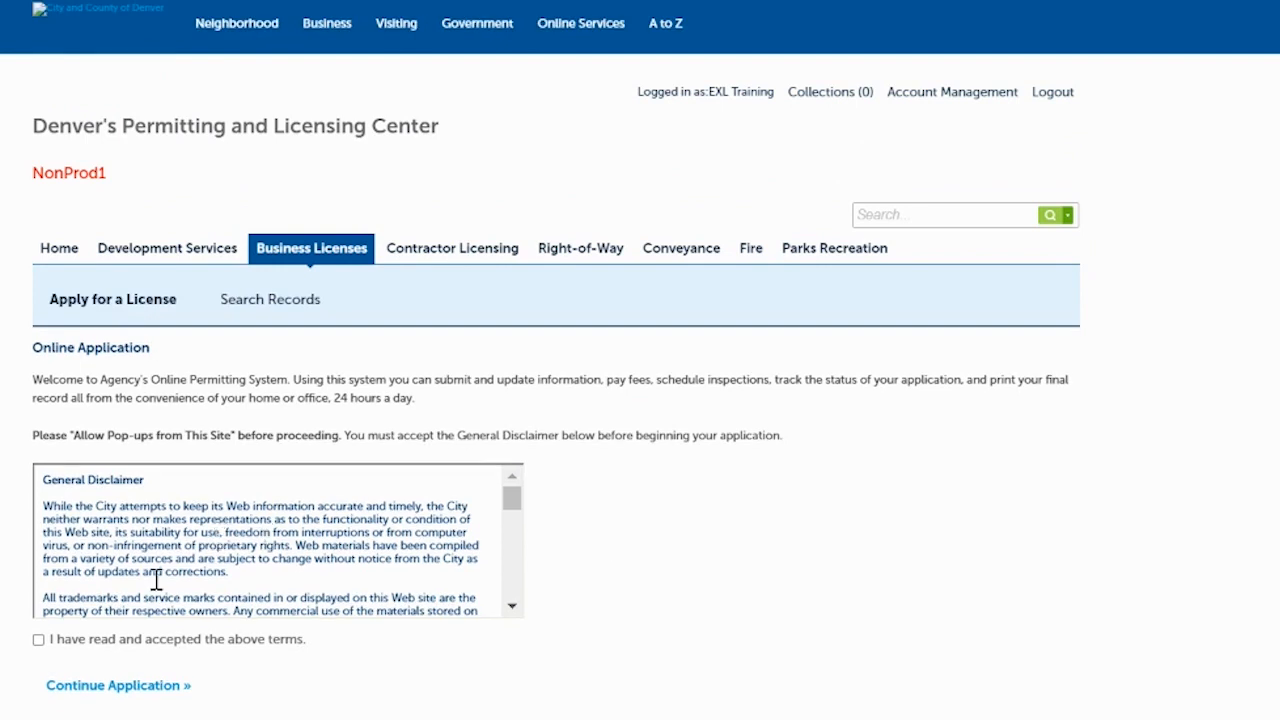
# Read through the General Disclaimer, accept its terms and continue to the license type selection.
pyautogui.moveTo(513, 513); pyautogui.dragTo(511, 617)
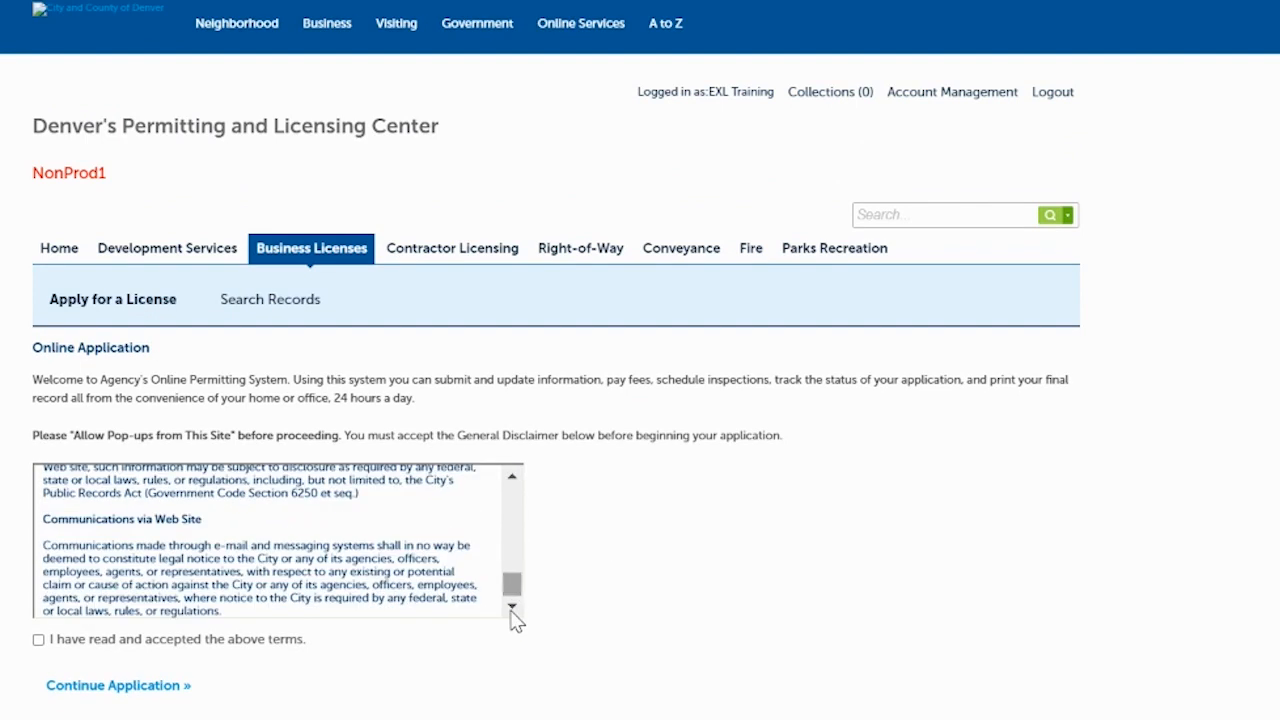
pyautogui.click(38, 640)
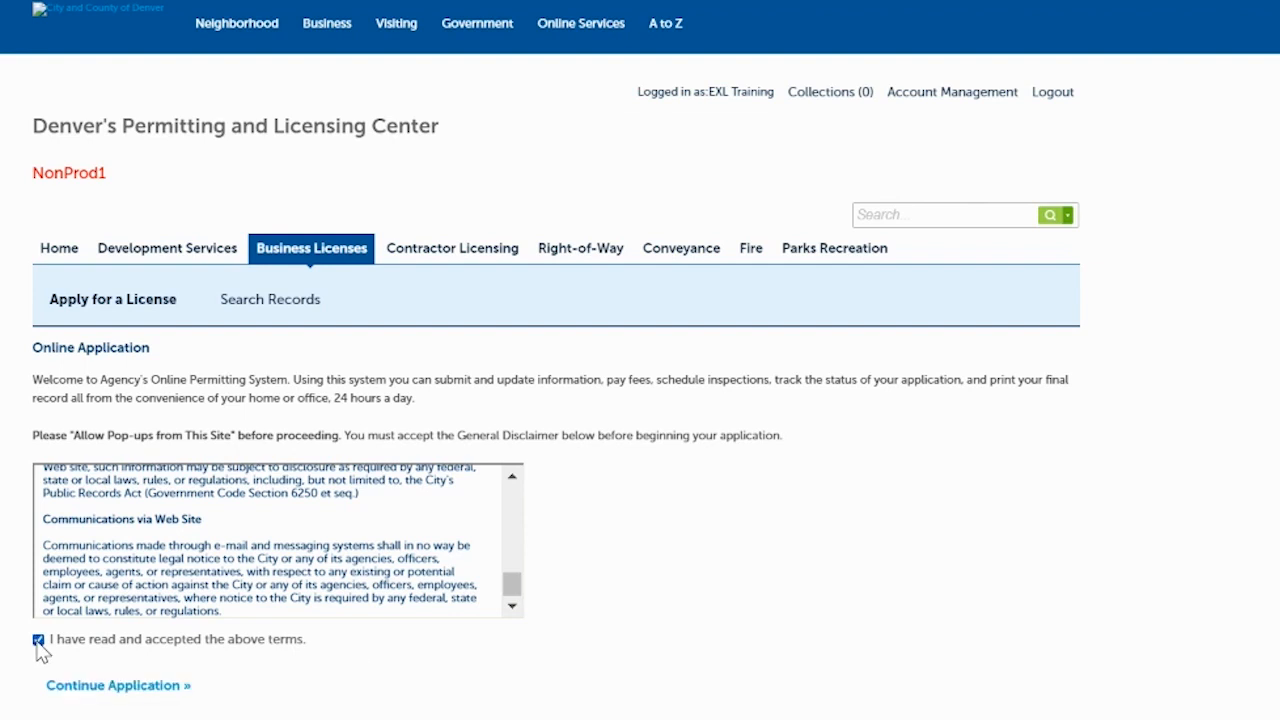
pyautogui.click(102, 687)
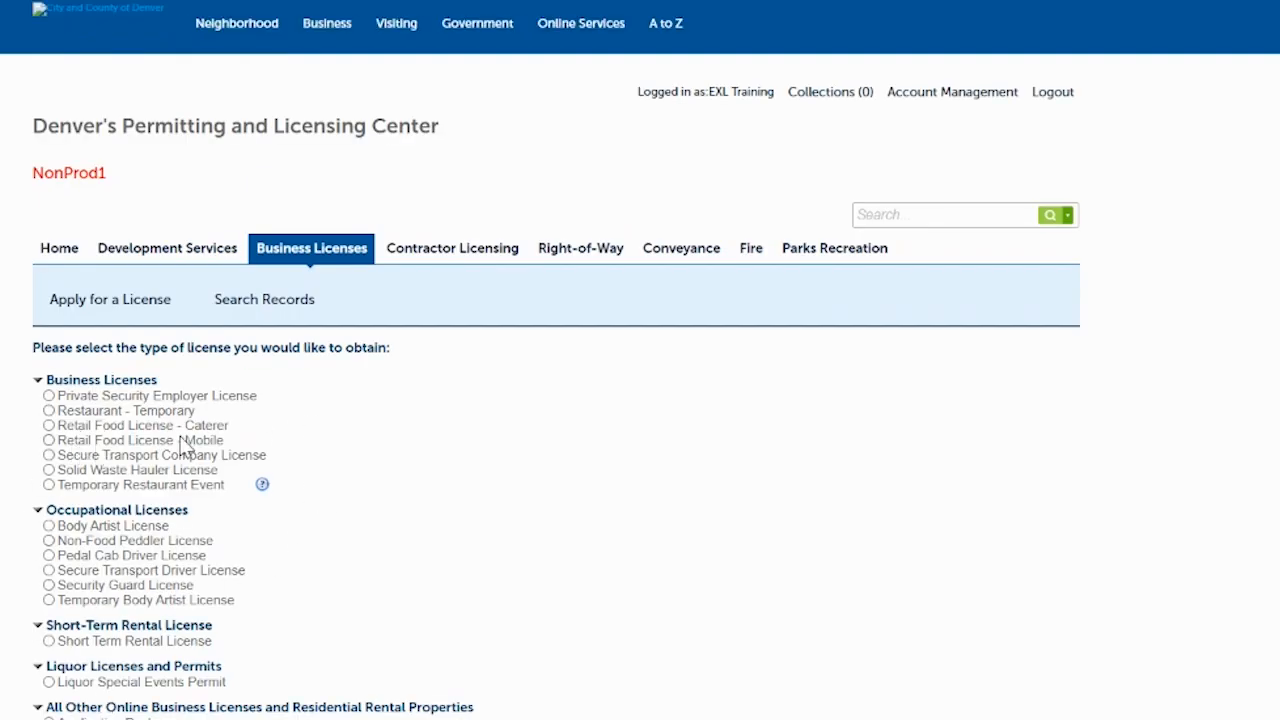
# Choose Retail Food License - Mobile as the license type and continue the application.
pyautogui.click(48, 440)
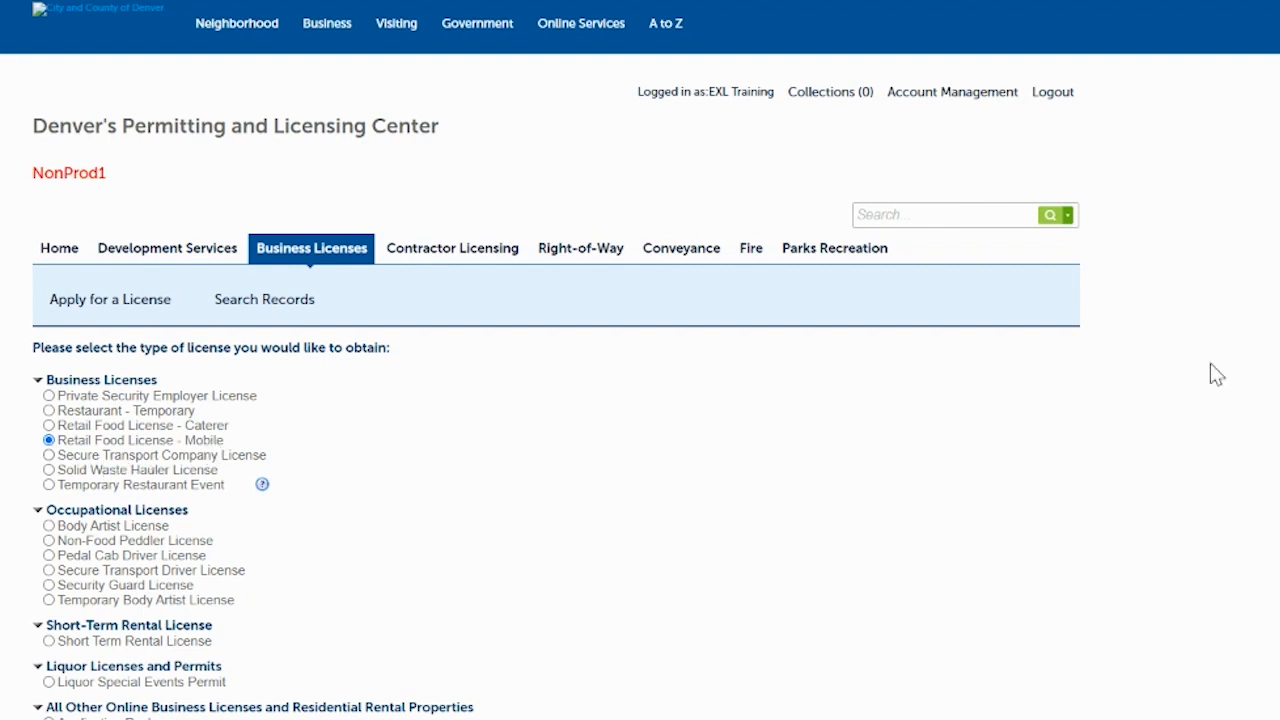
pyautogui.scroll(-2, 640, 400)
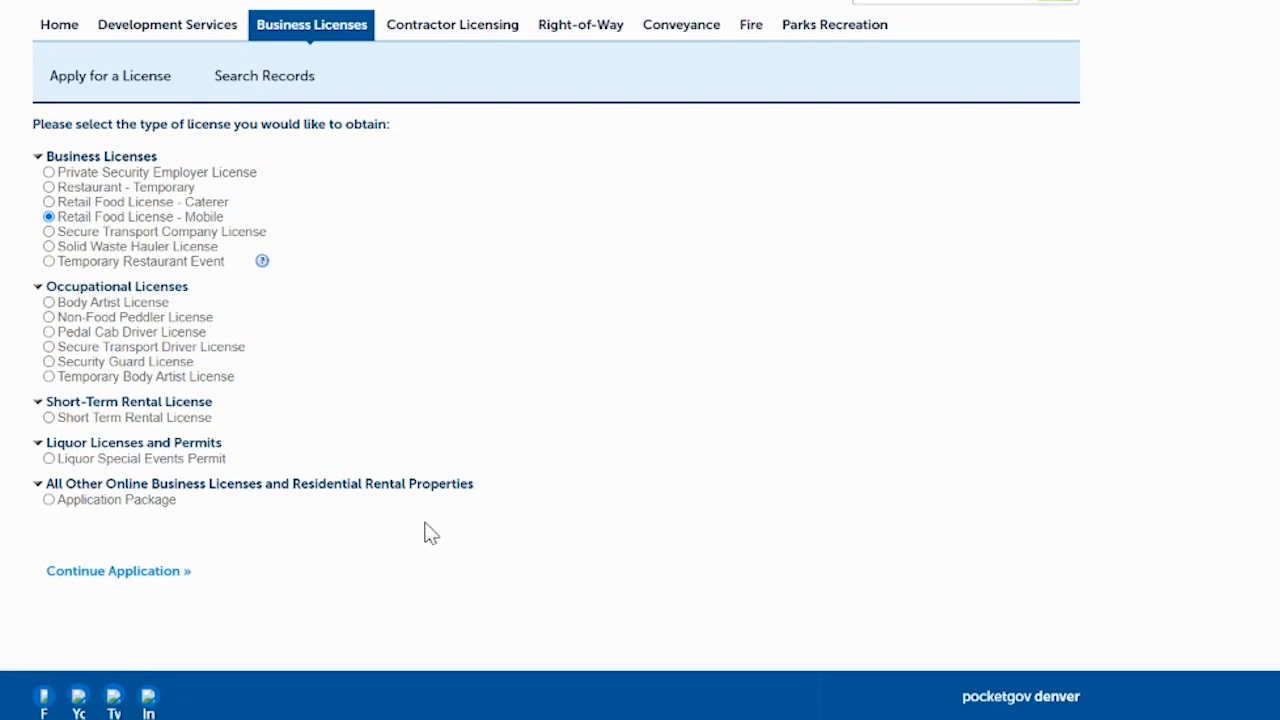
pyautogui.click(67, 571)
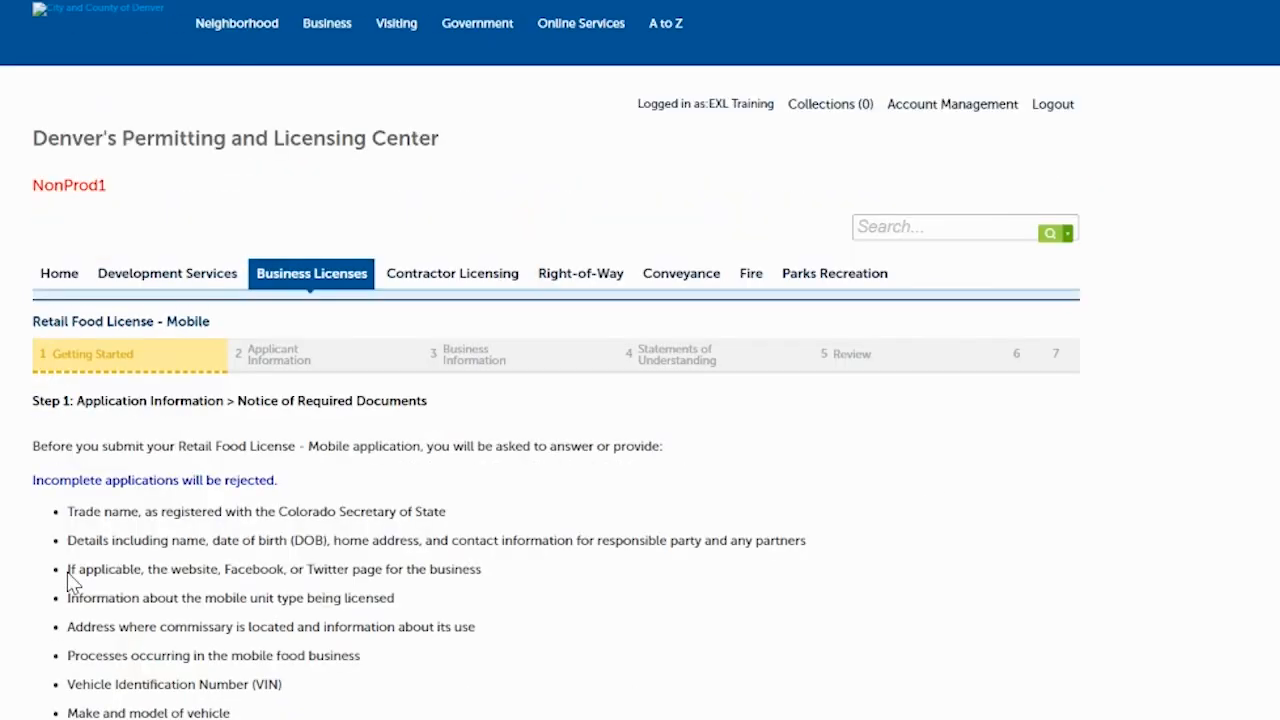
# Continue past the required documents notice and answer Yes to the mobile unit being finished and ready for inspection.
pyautogui.scroll(-5, 640, 360)
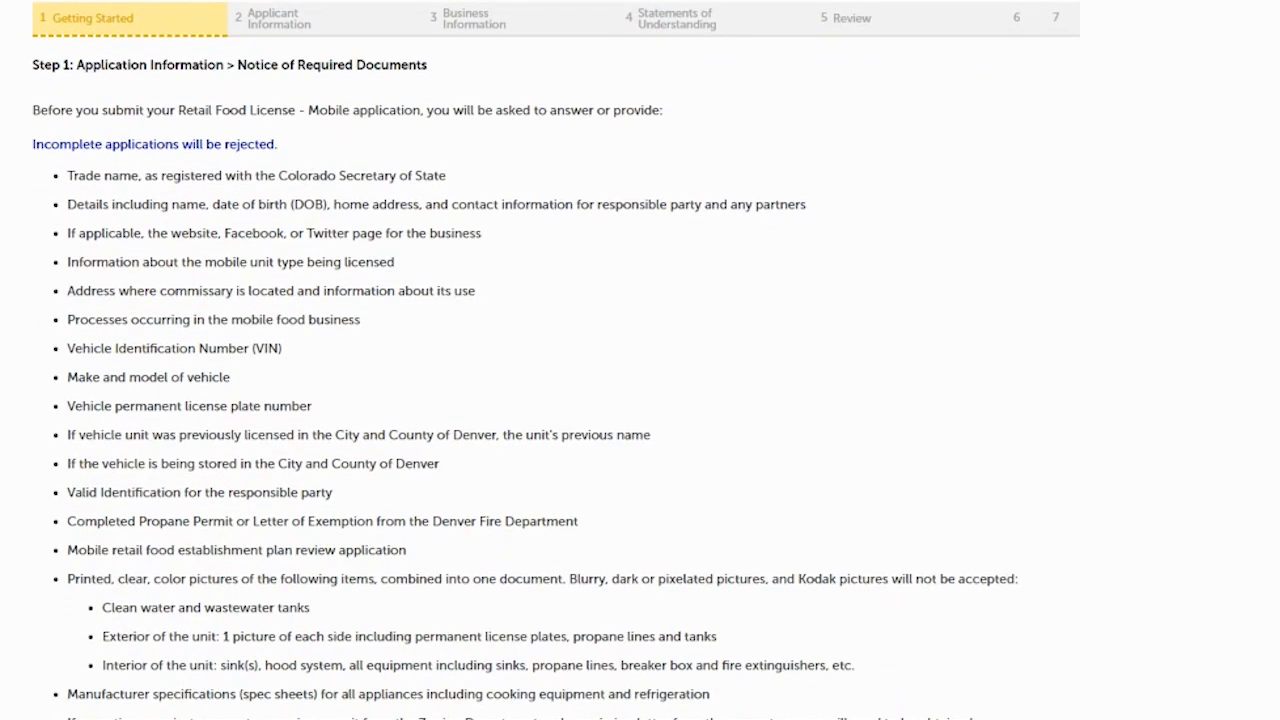
pyautogui.scroll(-3, 640, 360)
pyautogui.scroll(-1, 640, 360)
pyautogui.scroll(1, 640, 360)
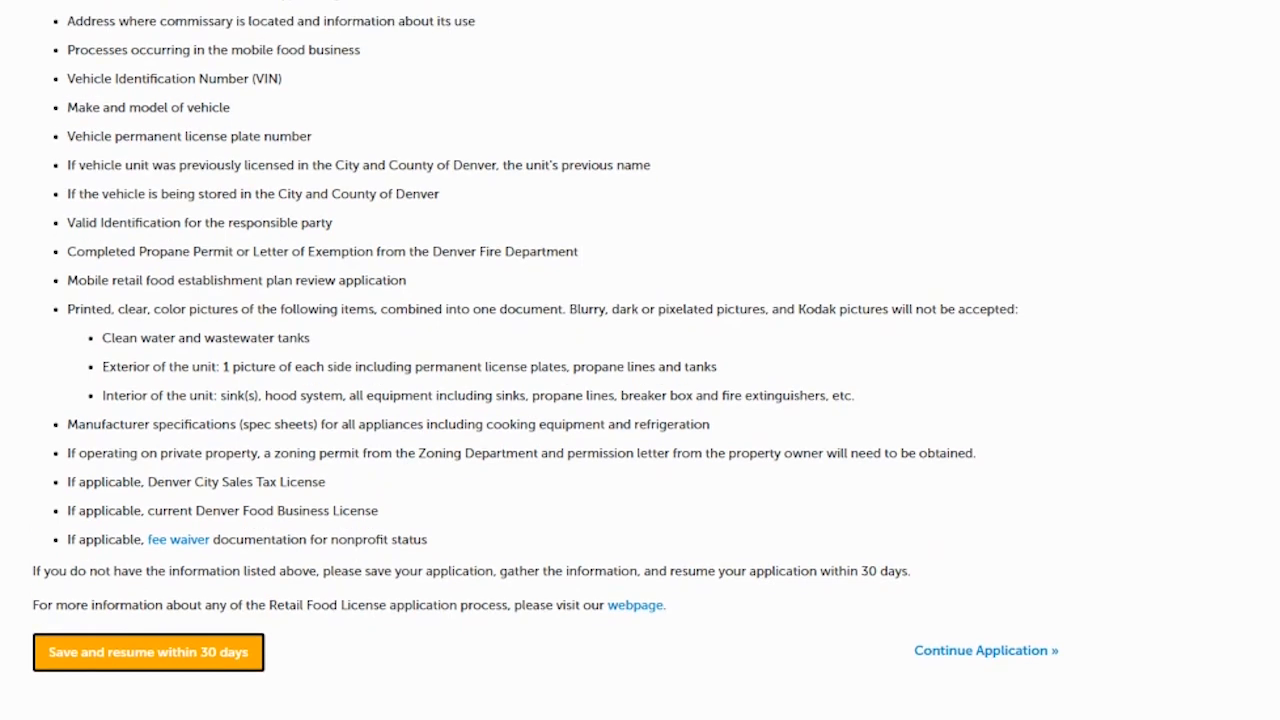
pyautogui.scroll(-1, 540, 360)
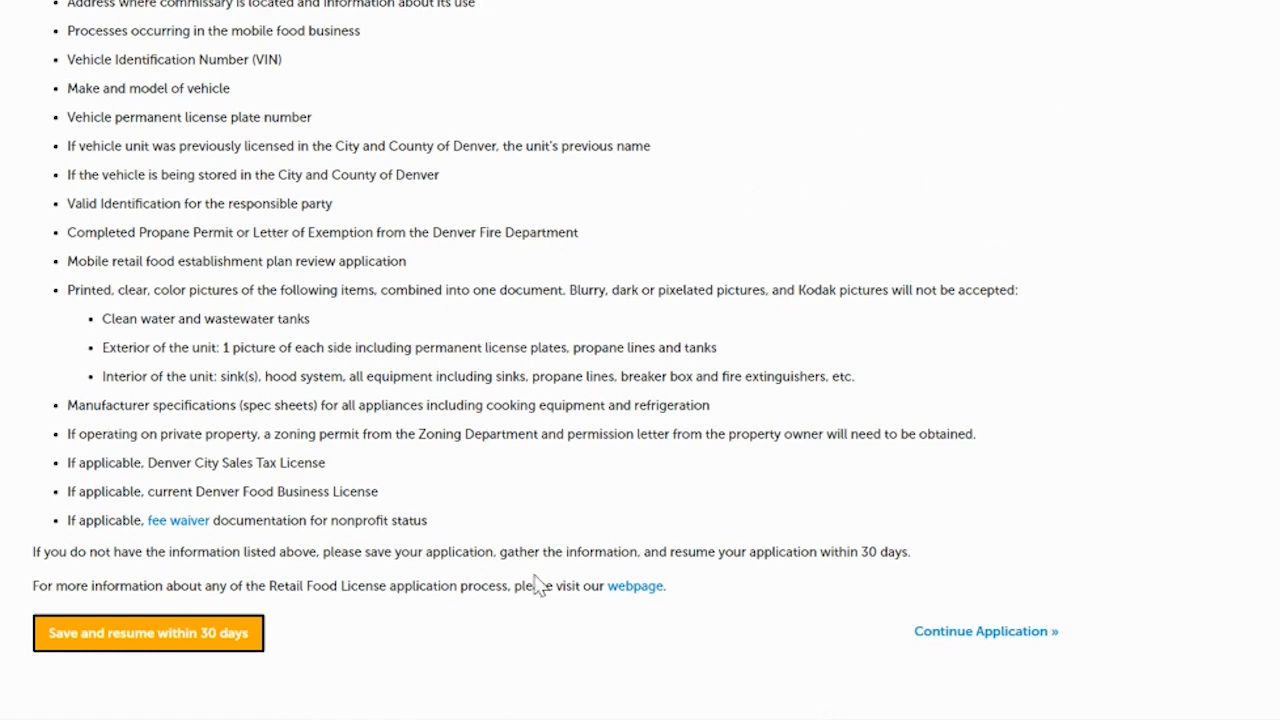
pyautogui.click(964, 634)
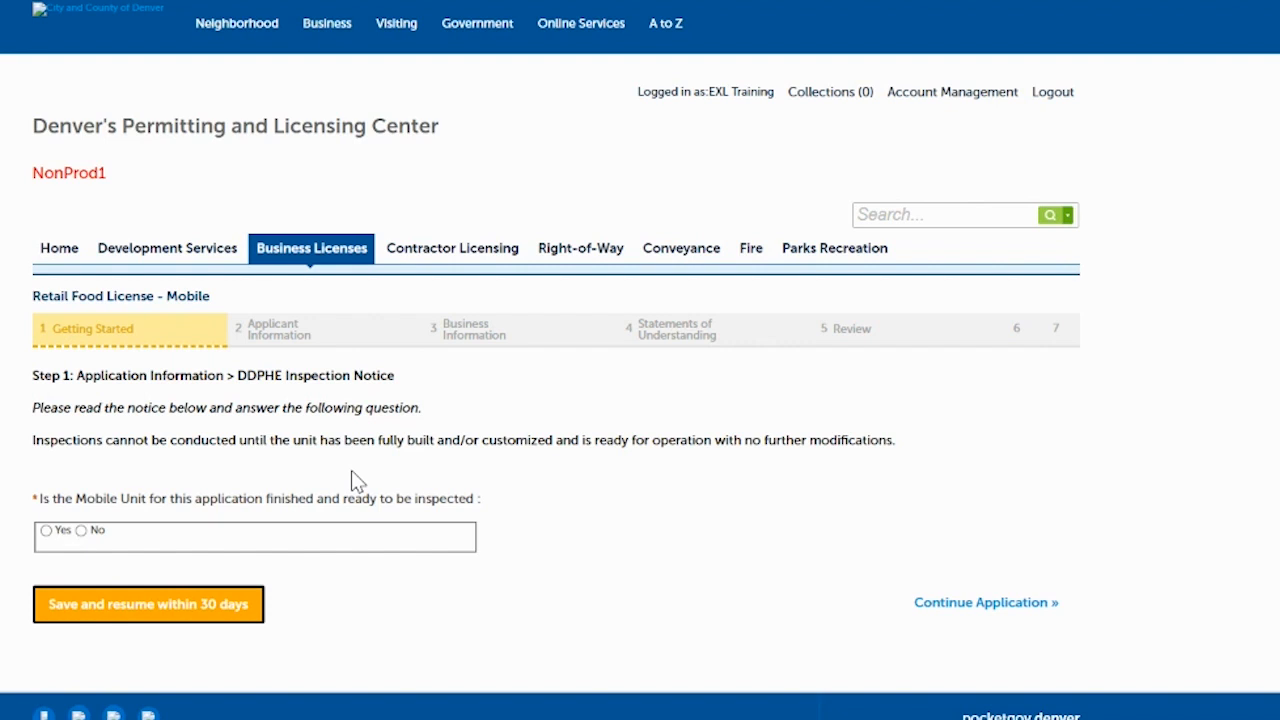
pyautogui.click(46, 531)
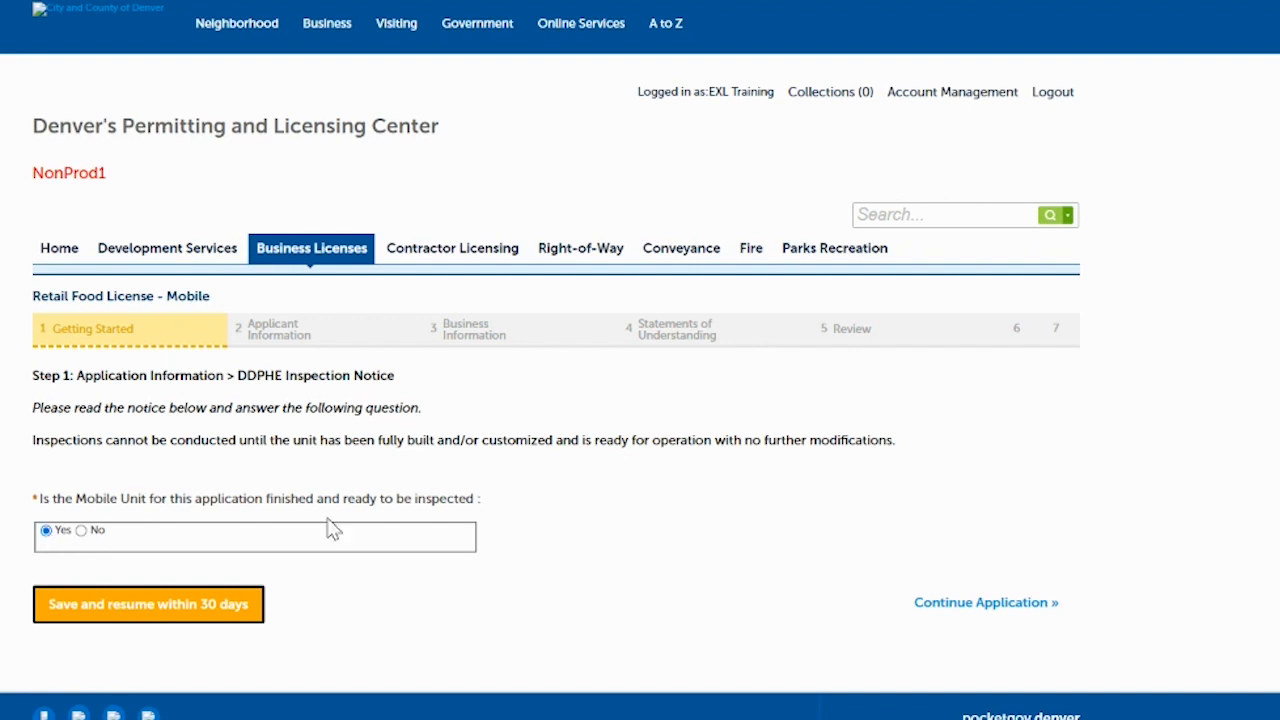
pyautogui.click(987, 604)
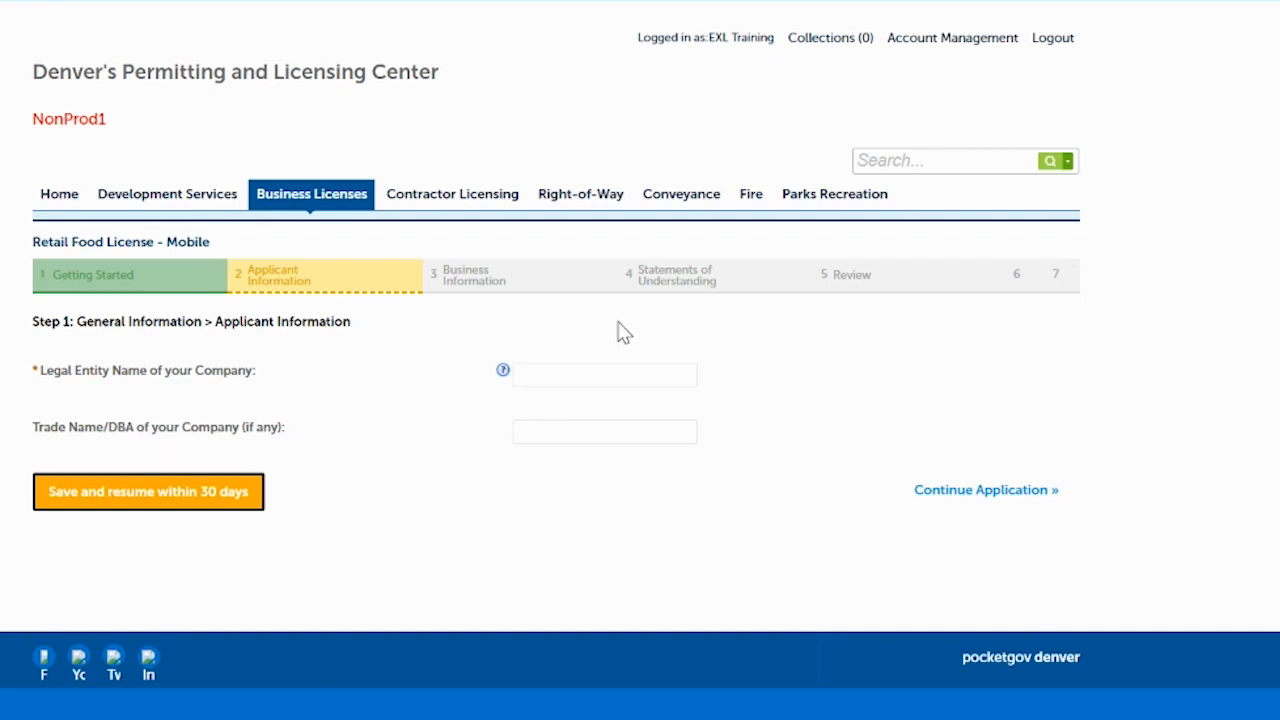
# Enter the company's legal entity name and trade name, and continue to the contact information.
pyautogui.click(597, 372)
pyautogui.click(657, 417)
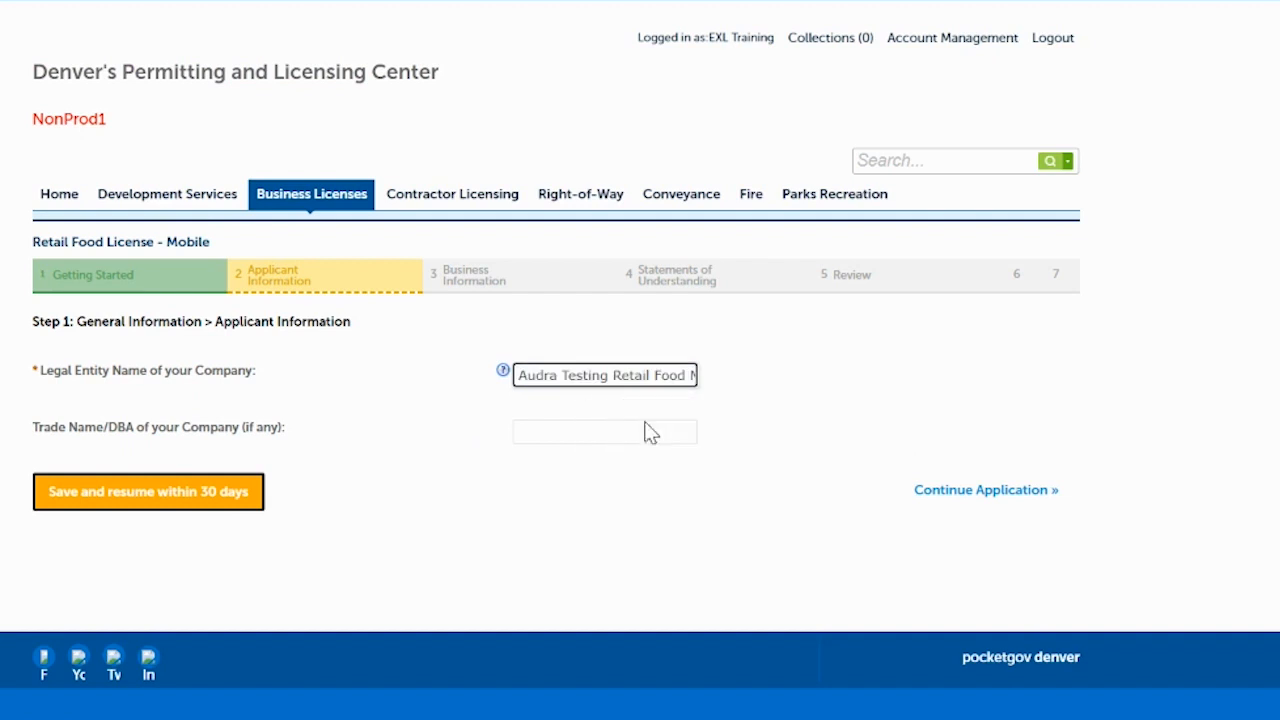
pyautogui.click(594, 431)
pyautogui.click(645, 488)
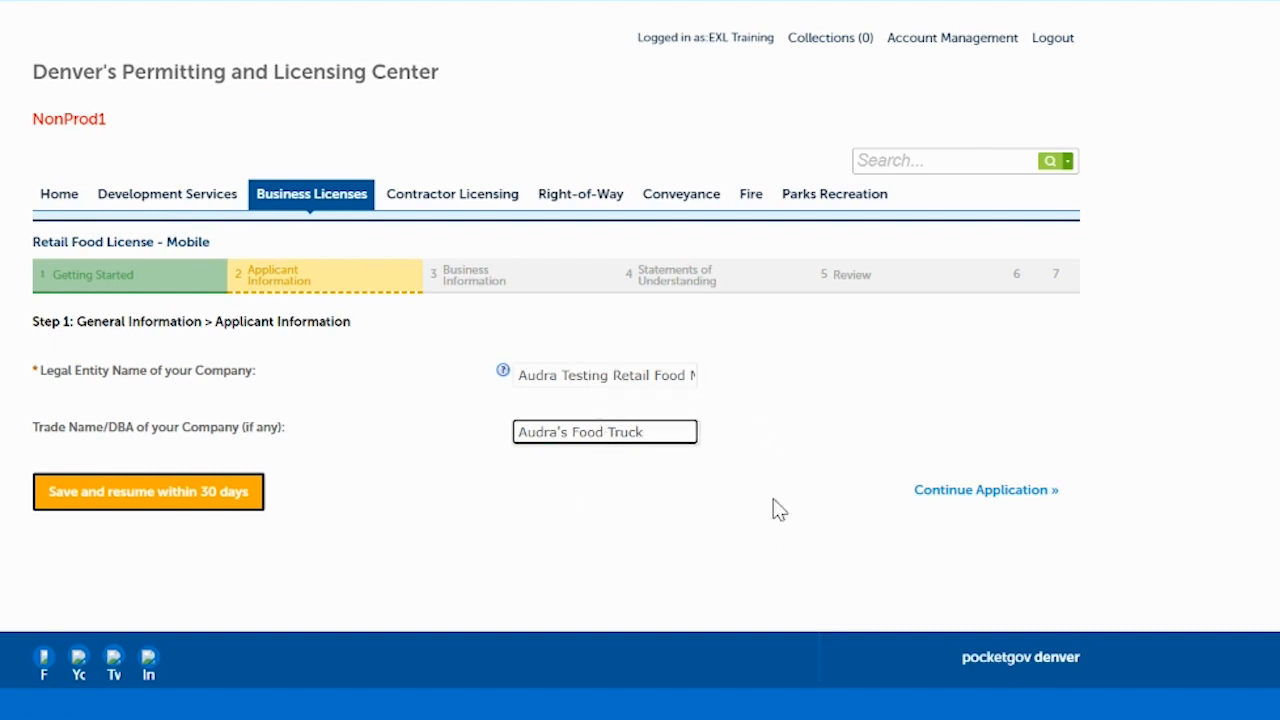
pyautogui.click(953, 485)
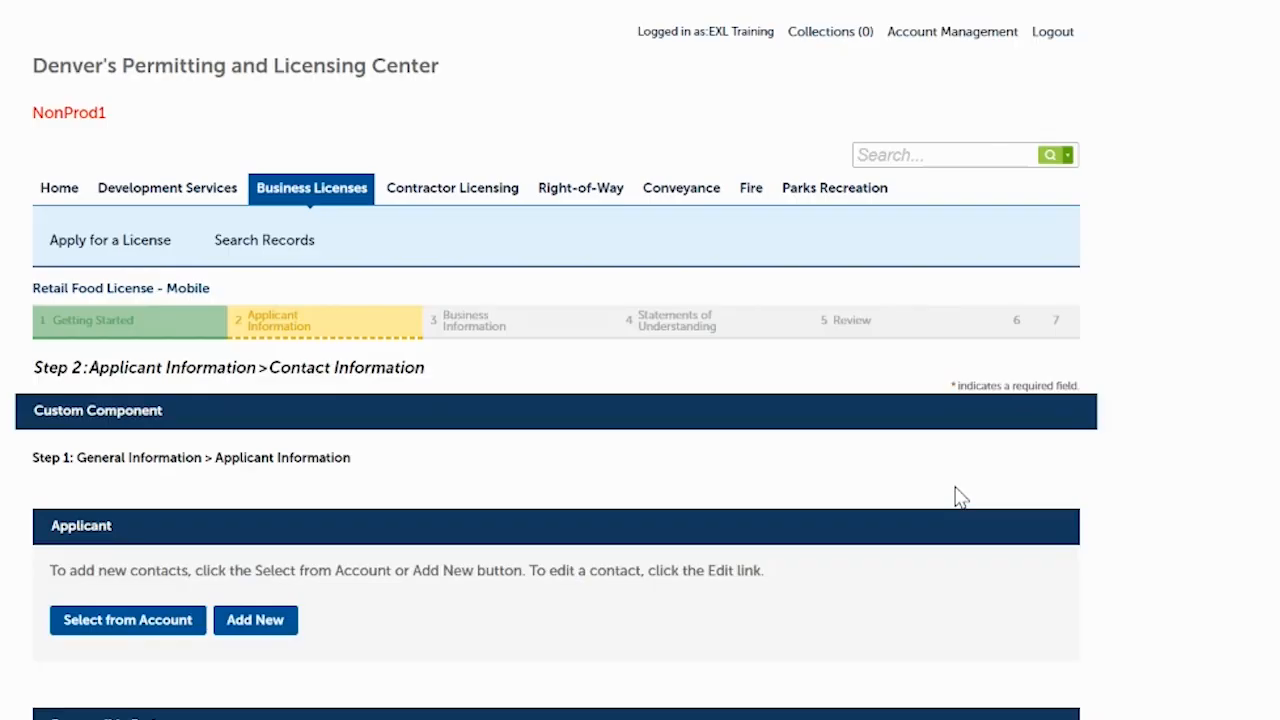
# Add a new applicant contact and fill in the name, address, phone and e-mail from the sample person's saved profile.
pyautogui.scroll(-4, 480, 174)
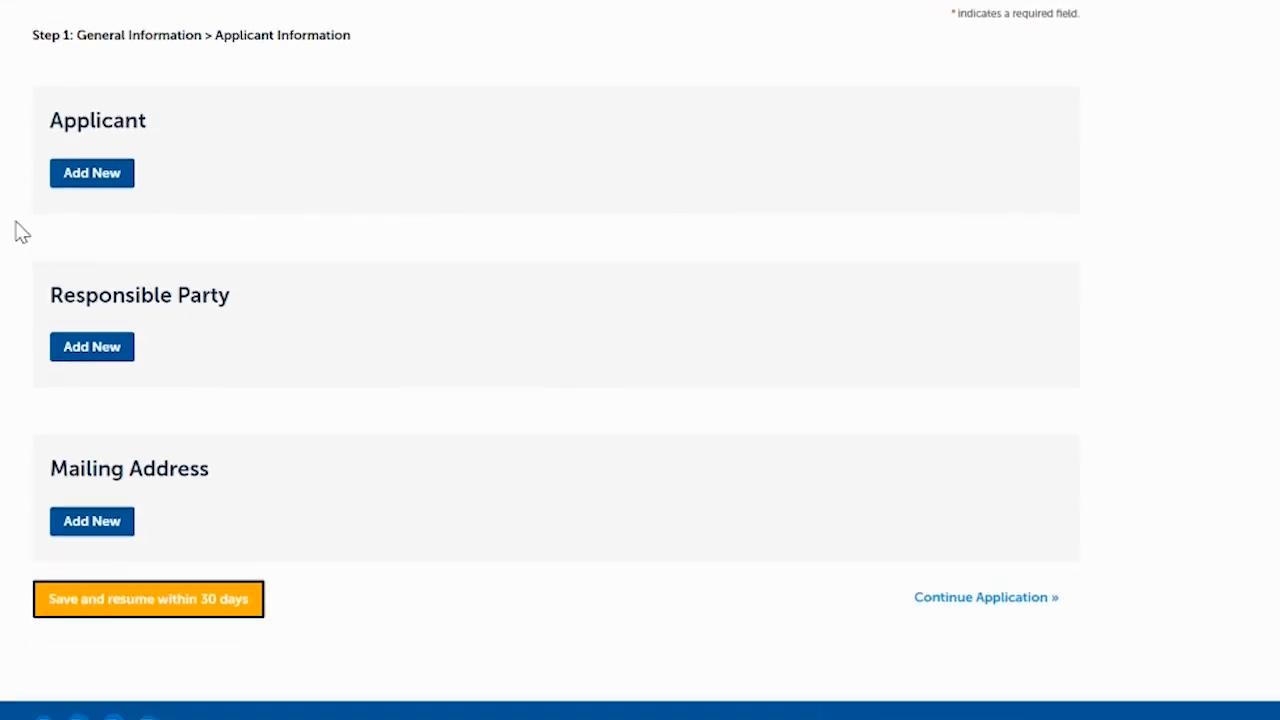
pyautogui.click(92, 175)
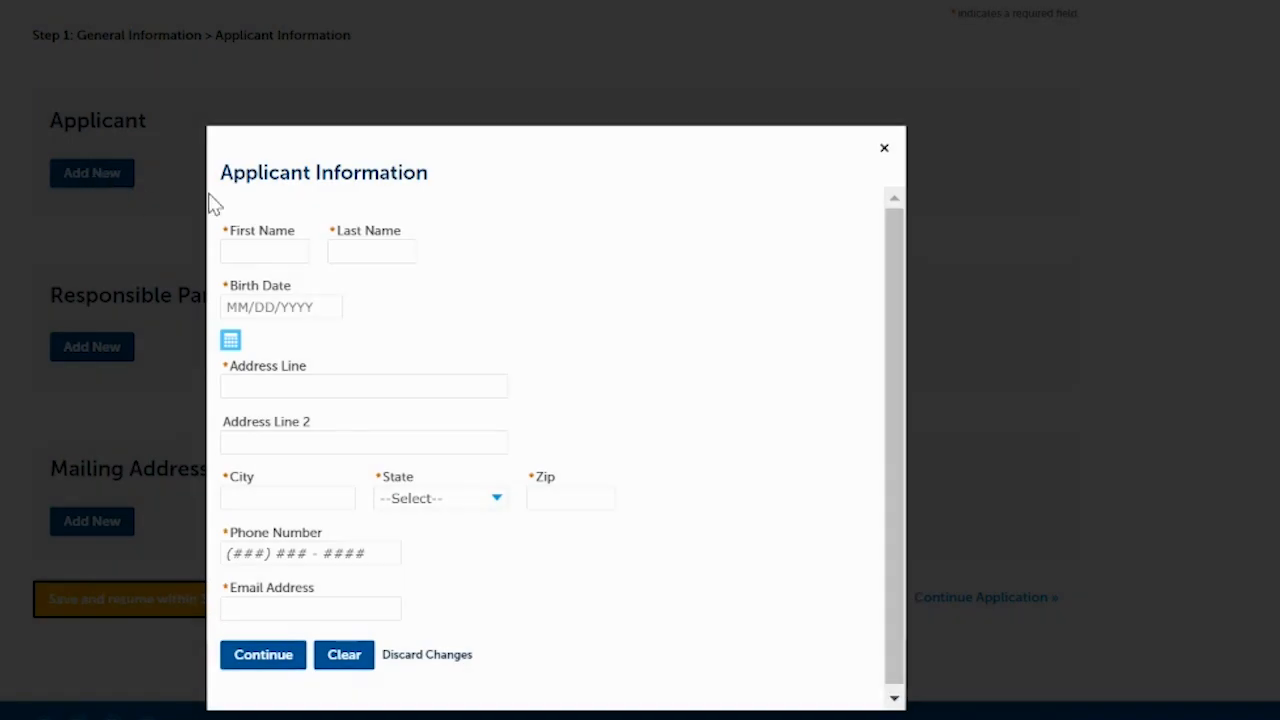
pyautogui.click(254, 249)
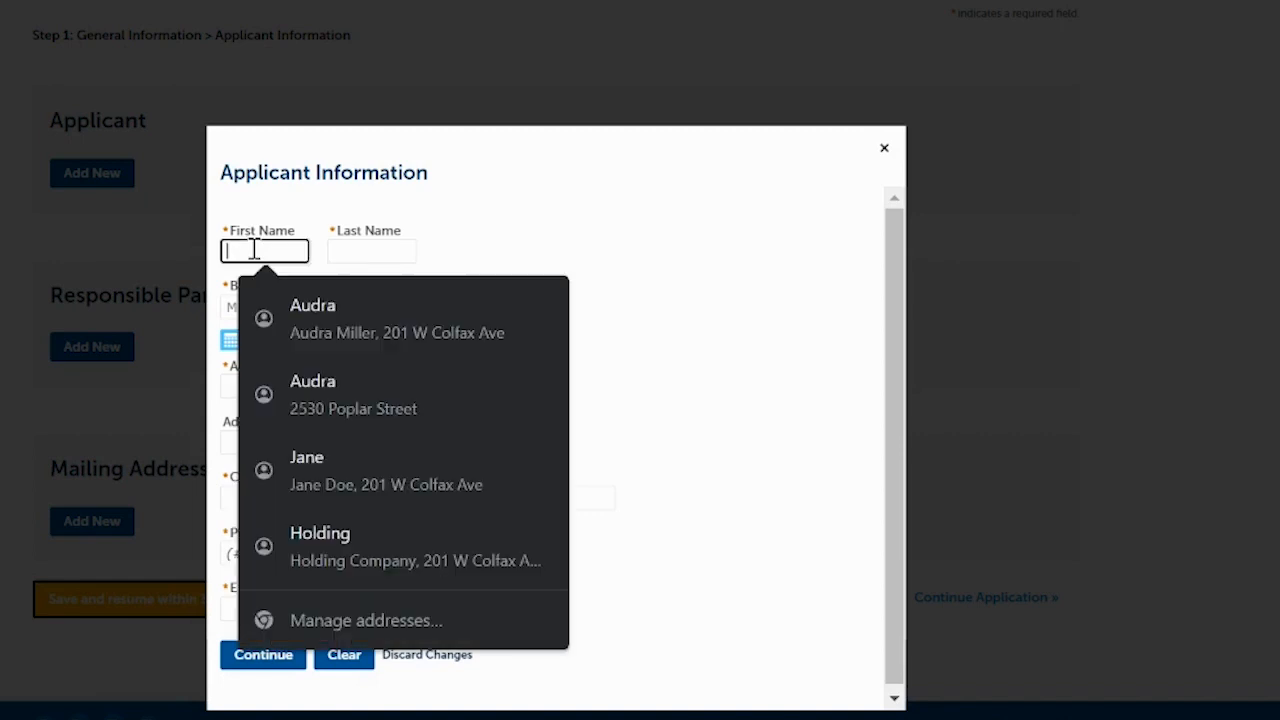
pyautogui.click(310, 474)
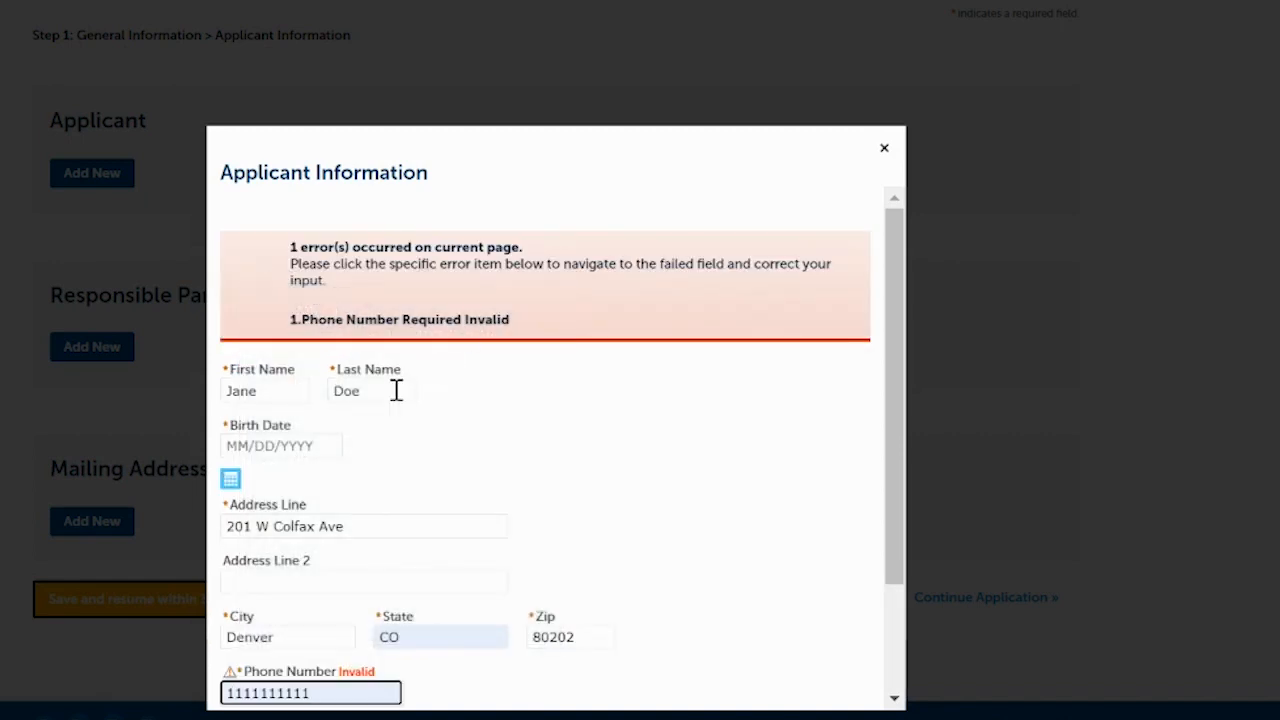
pyautogui.moveTo(891, 343); pyautogui.dragTo(886, 503)
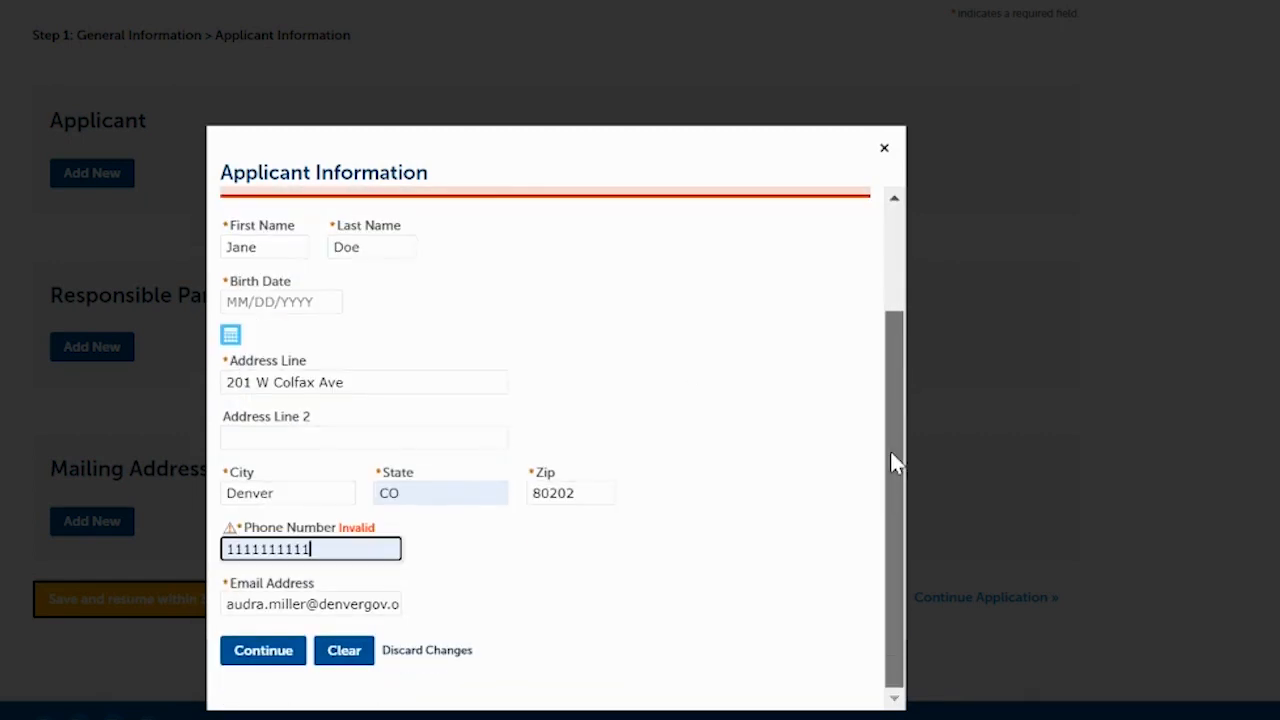
# Enter the applicant's birth date, correct the phone number to the required format and save the contact.
pyautogui.click(227, 304)
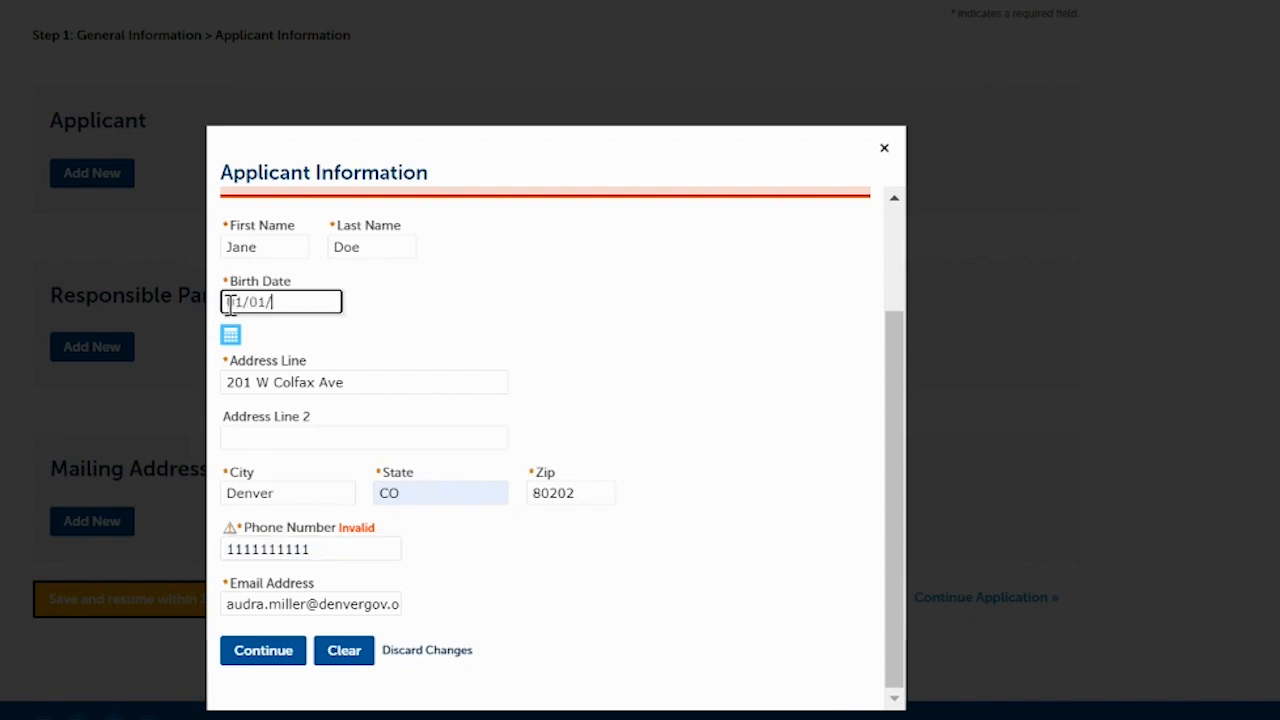
pyautogui.write('01/01/1900')
pyautogui.click(514, 329)
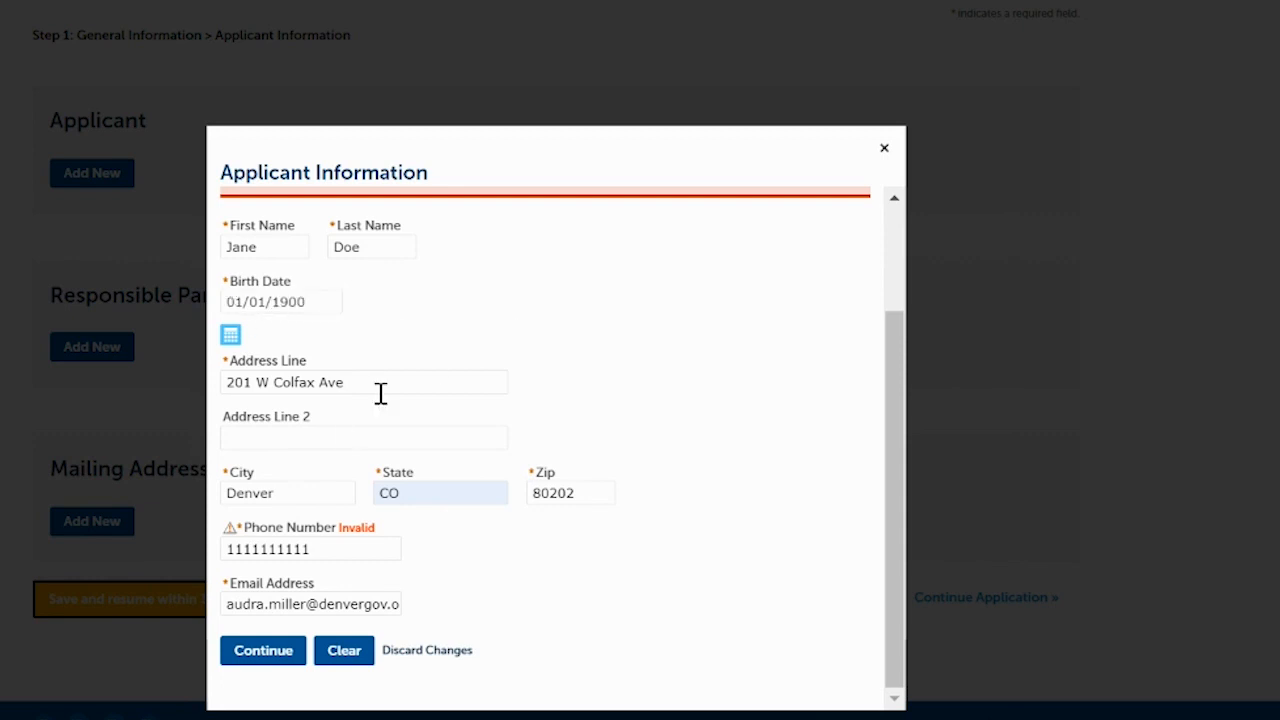
pyautogui.click(244, 549)
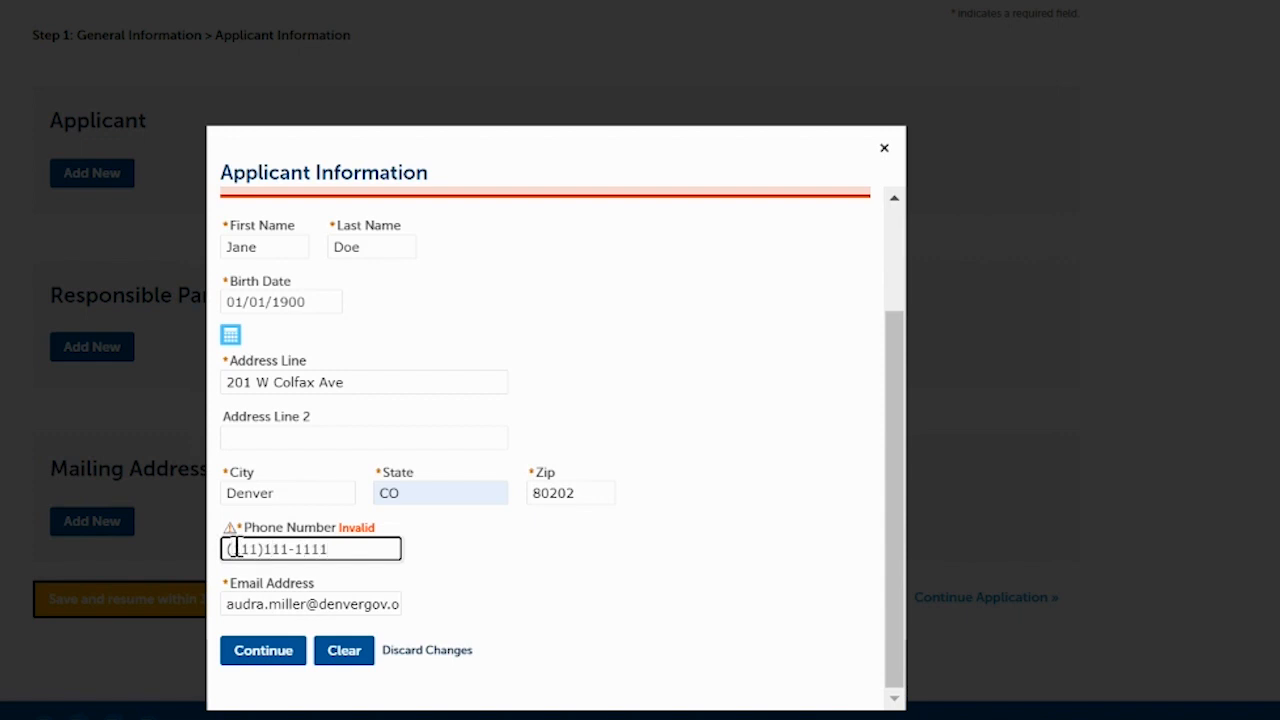
pyautogui.click(257, 656)
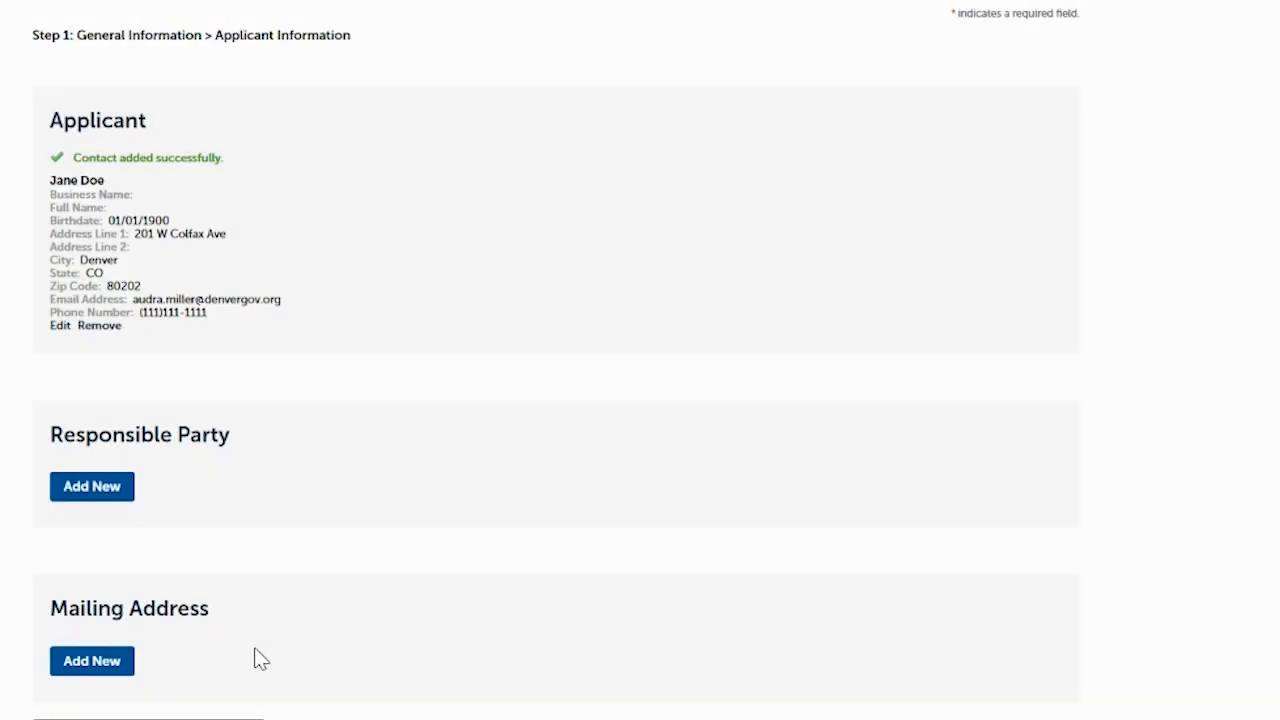
# Add a responsible party using the same saved profile as the applicant, edit the phone number and save the contact.
pyautogui.click(92, 486)
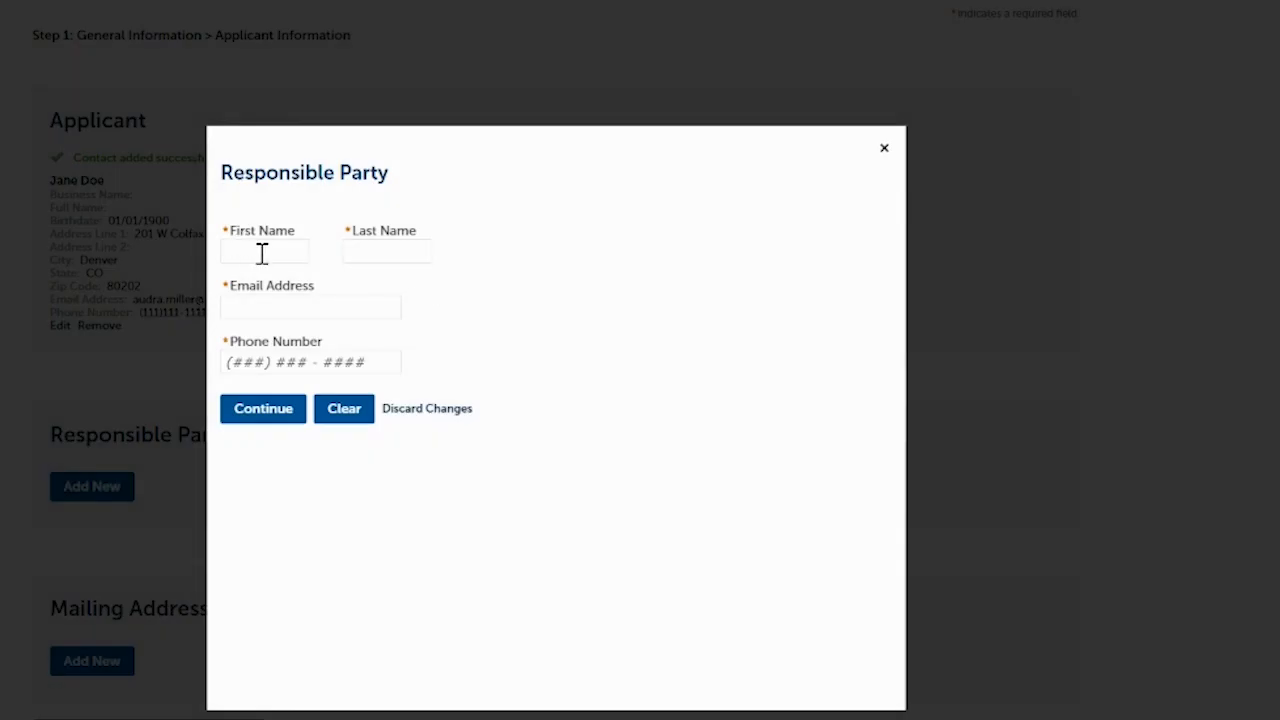
pyautogui.click(262, 254)
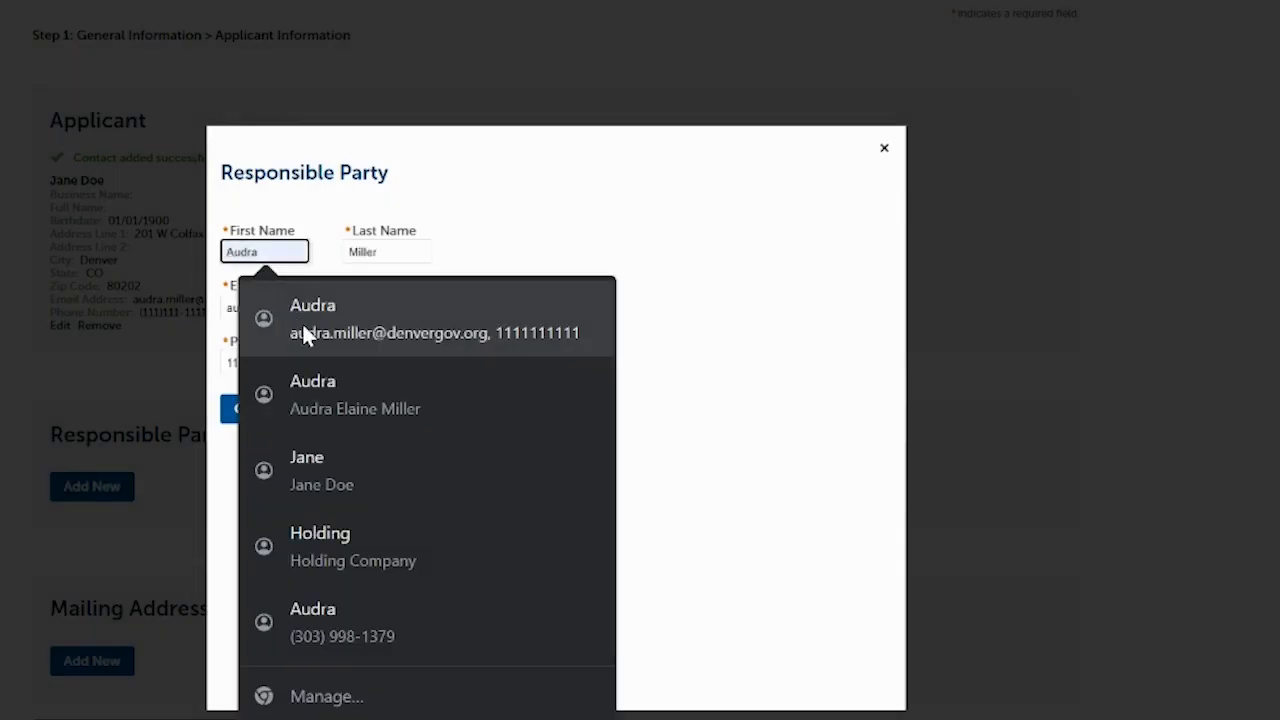
pyautogui.click(309, 457)
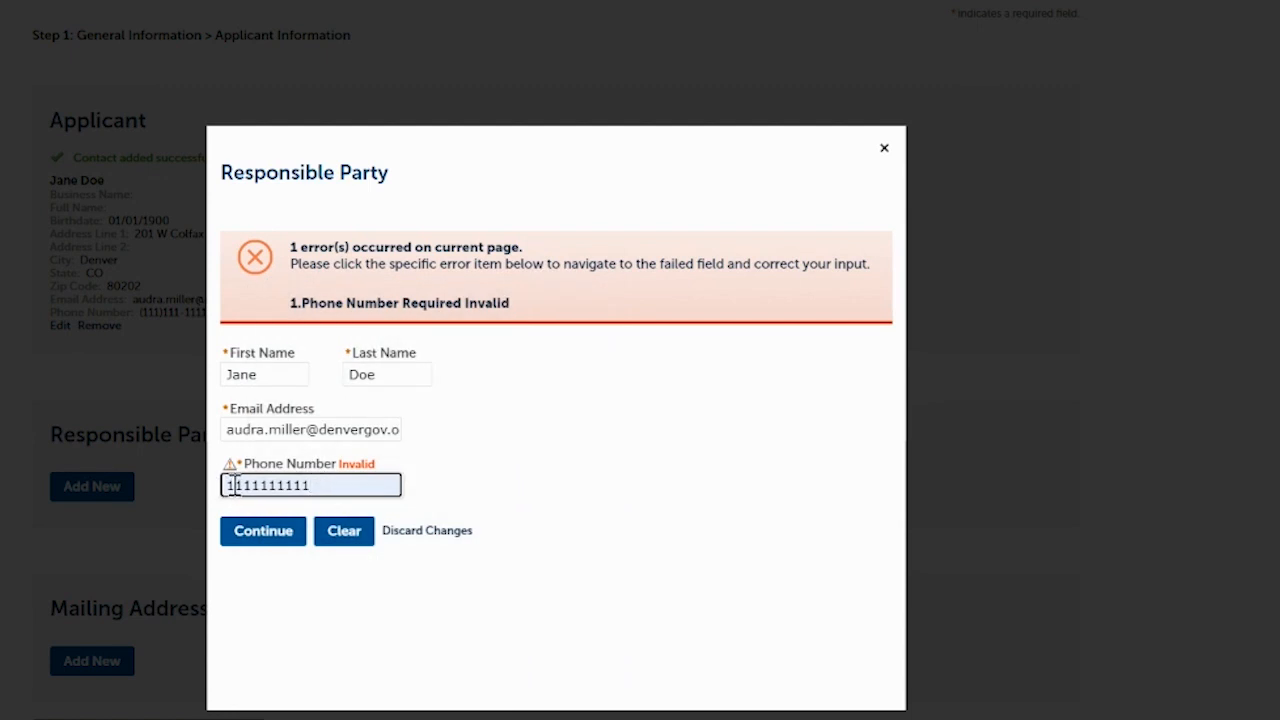
pyautogui.click(230, 485)
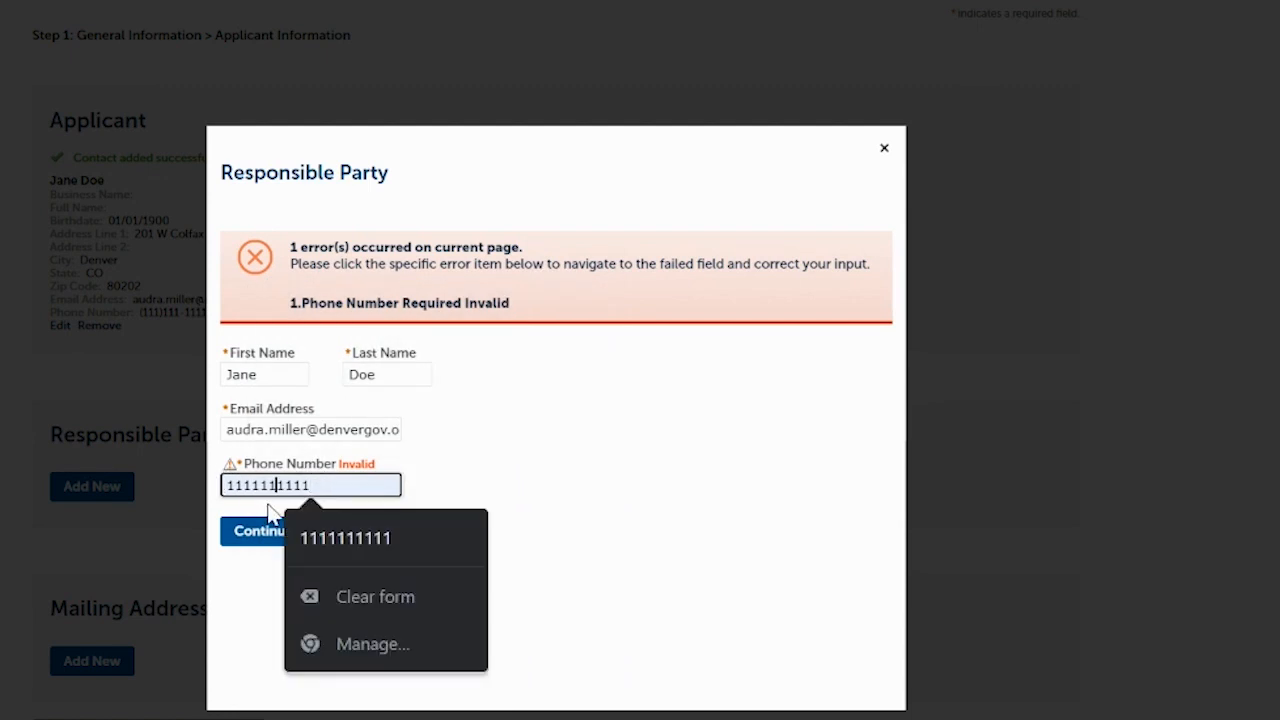
pyautogui.write('111')
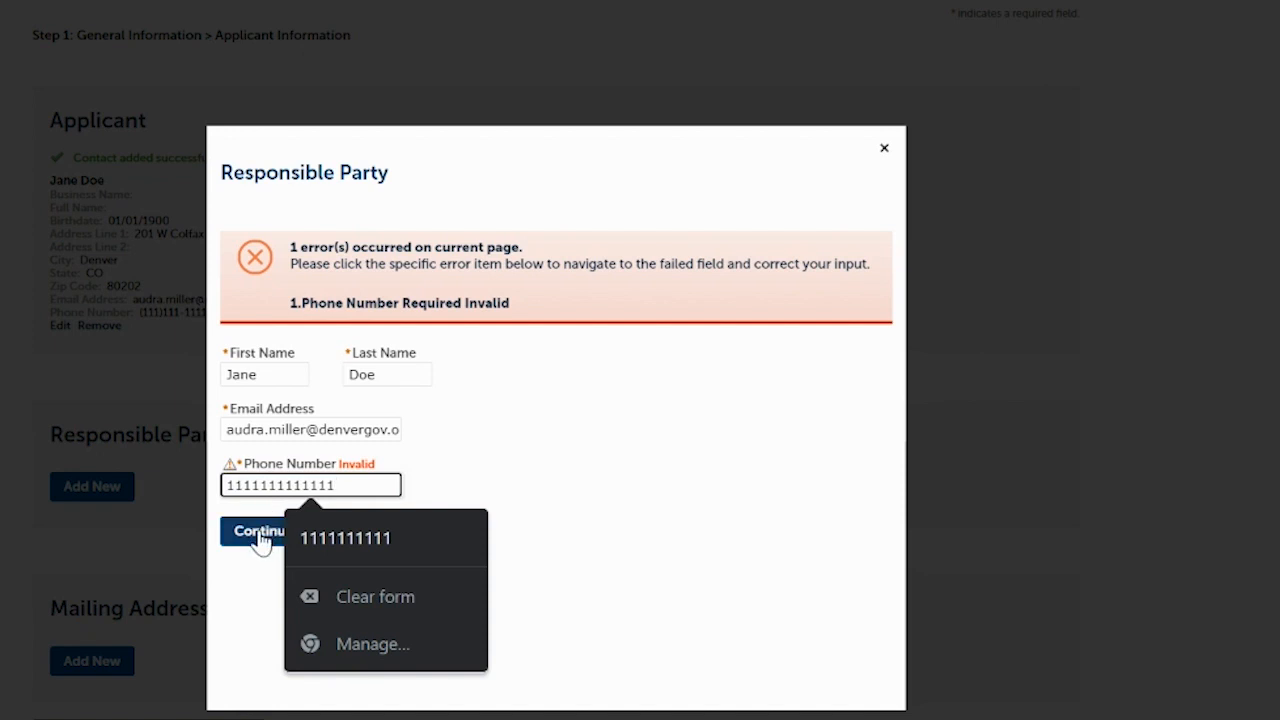
pyautogui.click(259, 535)
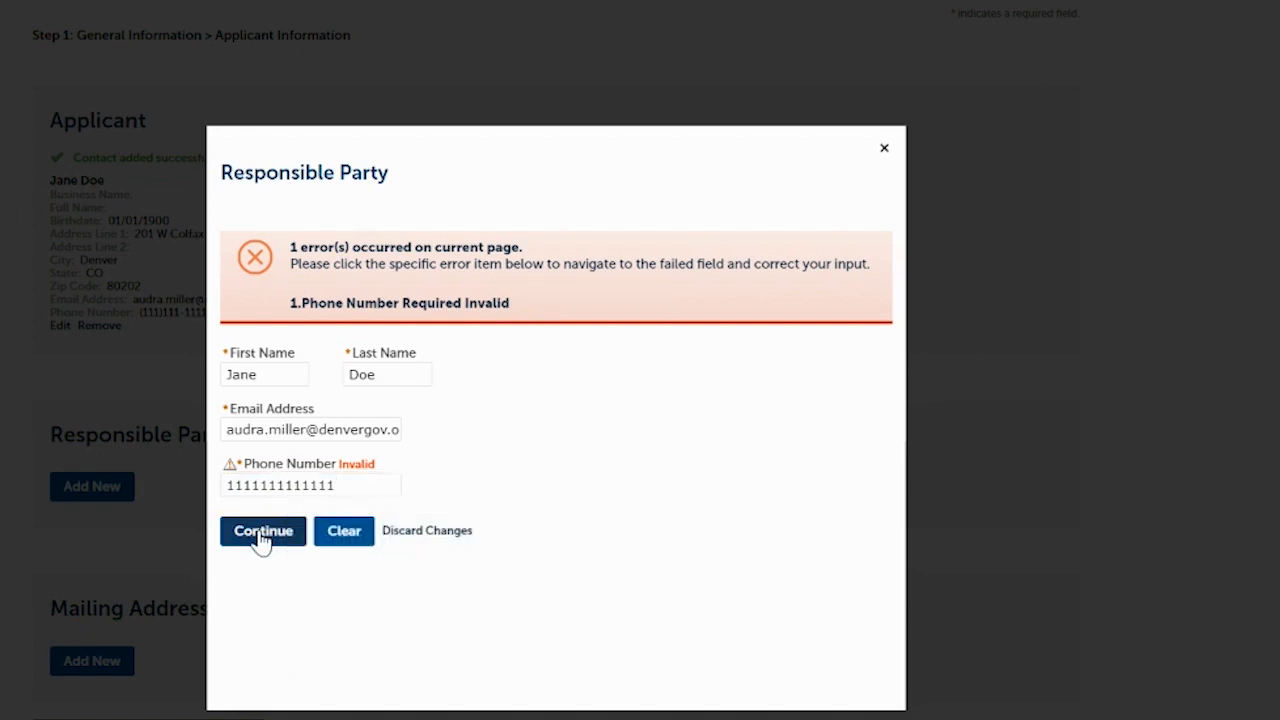
pyautogui.click(259, 535)
# Add a mailing address contact from the saved Holding Company profile, save it and continue to the business information.
pyautogui.scroll(-3, 397, 386)
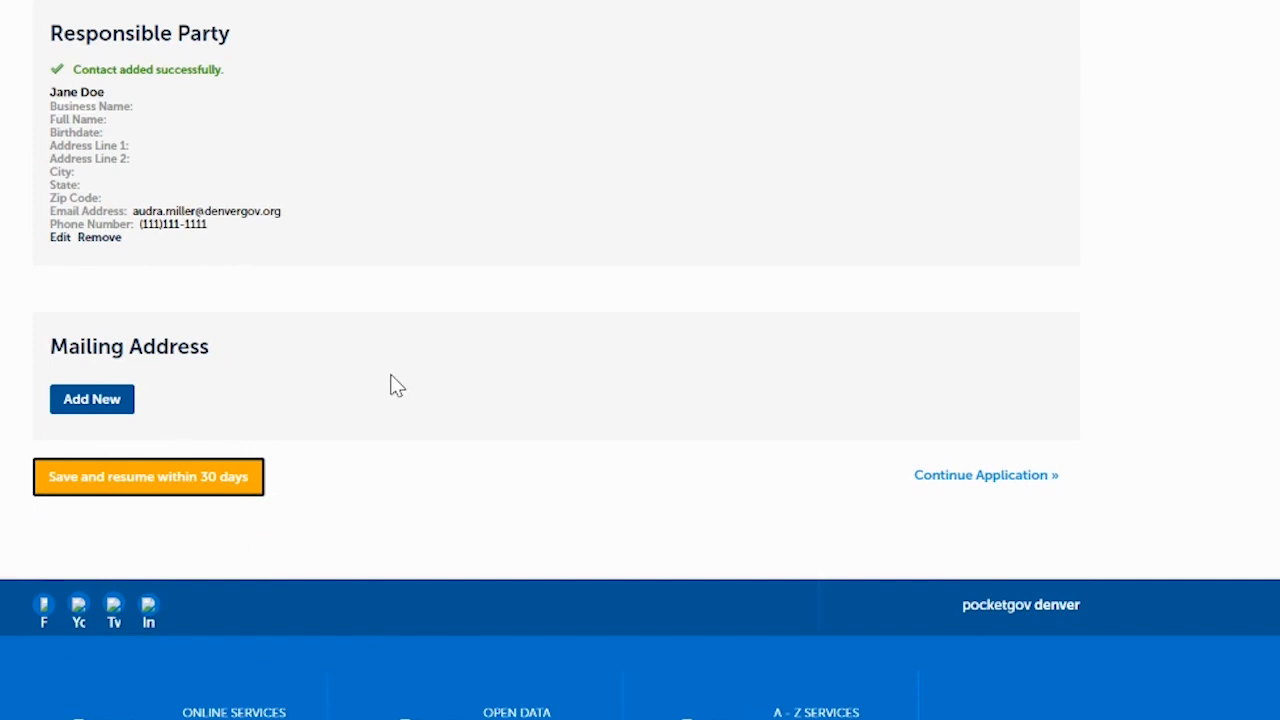
pyautogui.click(95, 405)
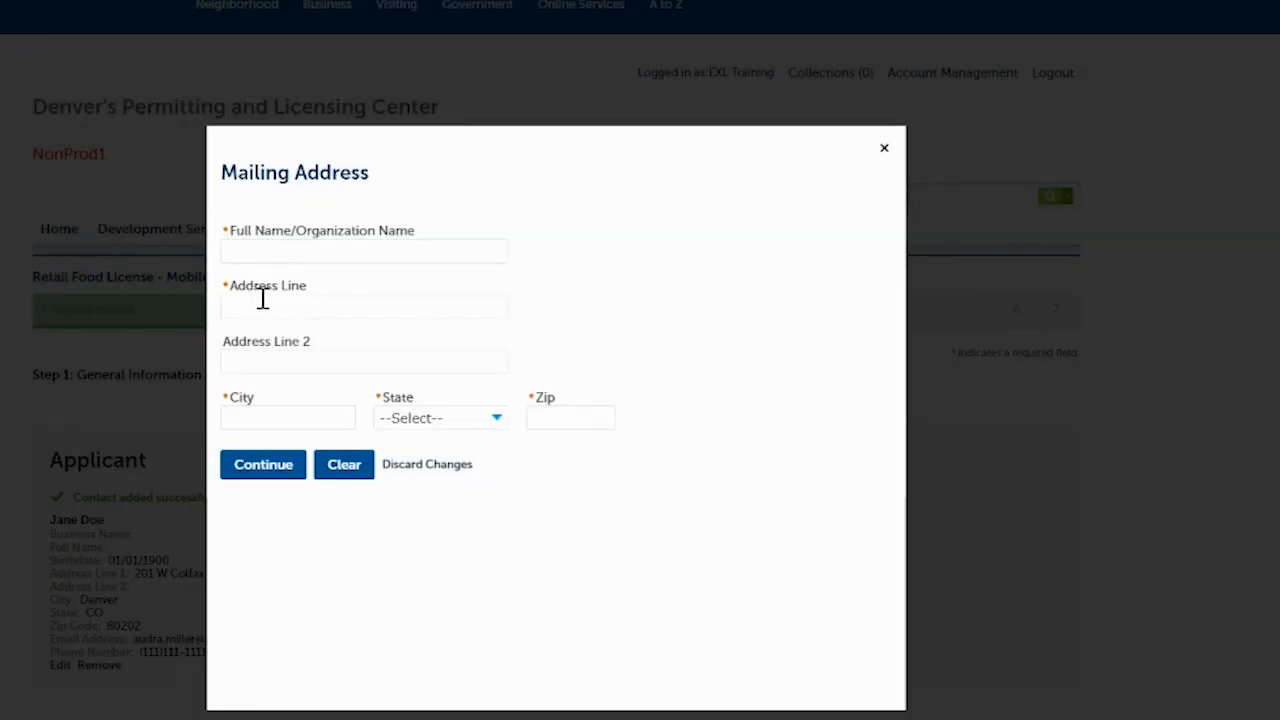
pyautogui.click(289, 250)
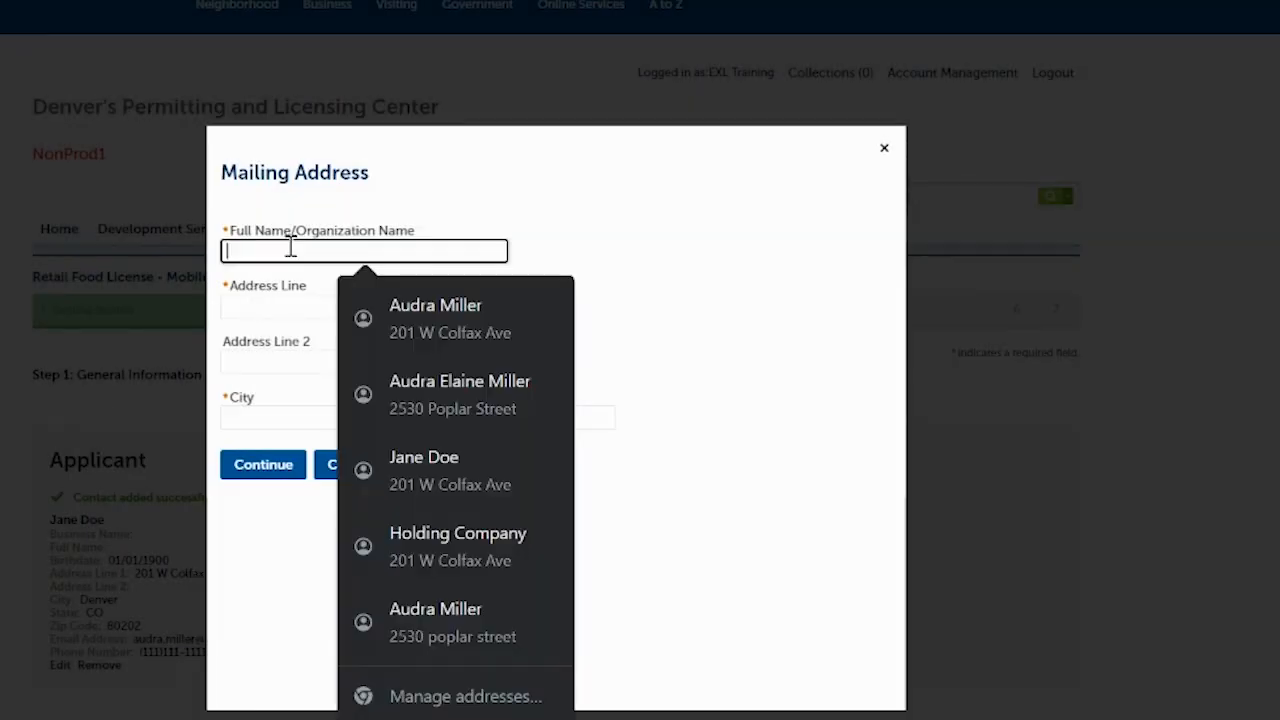
pyautogui.click(423, 549)
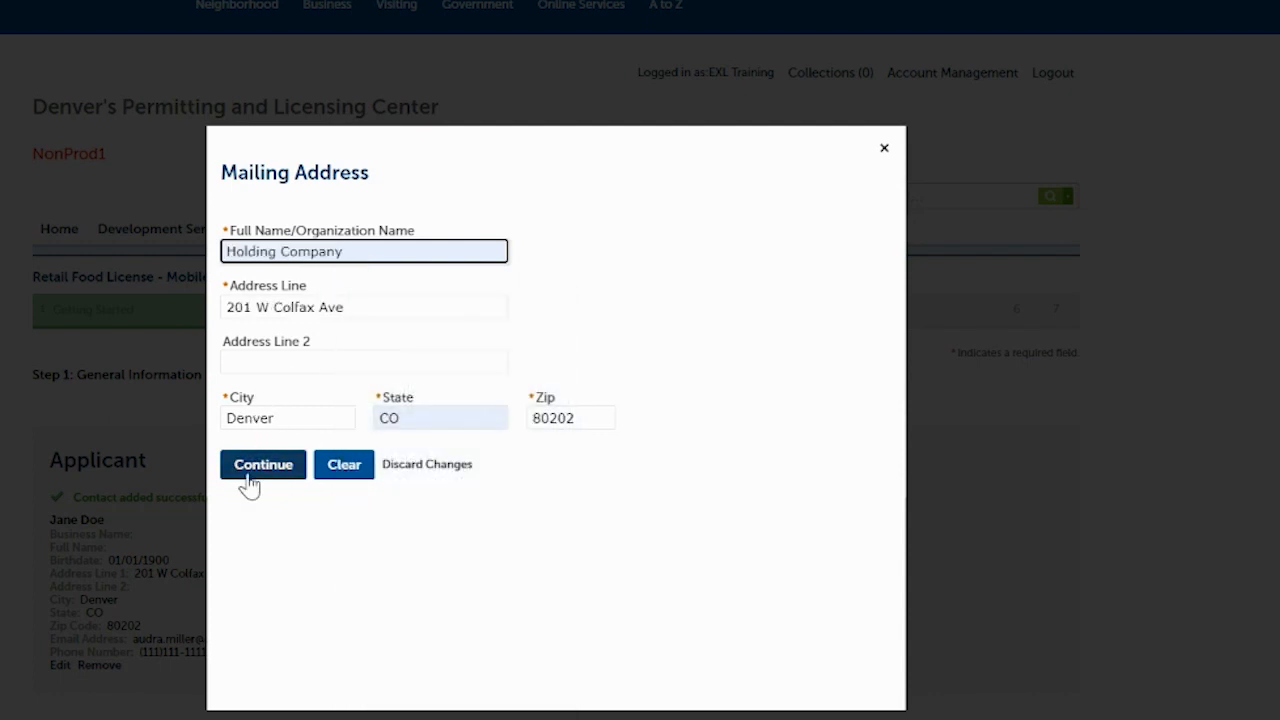
pyautogui.click(265, 472)
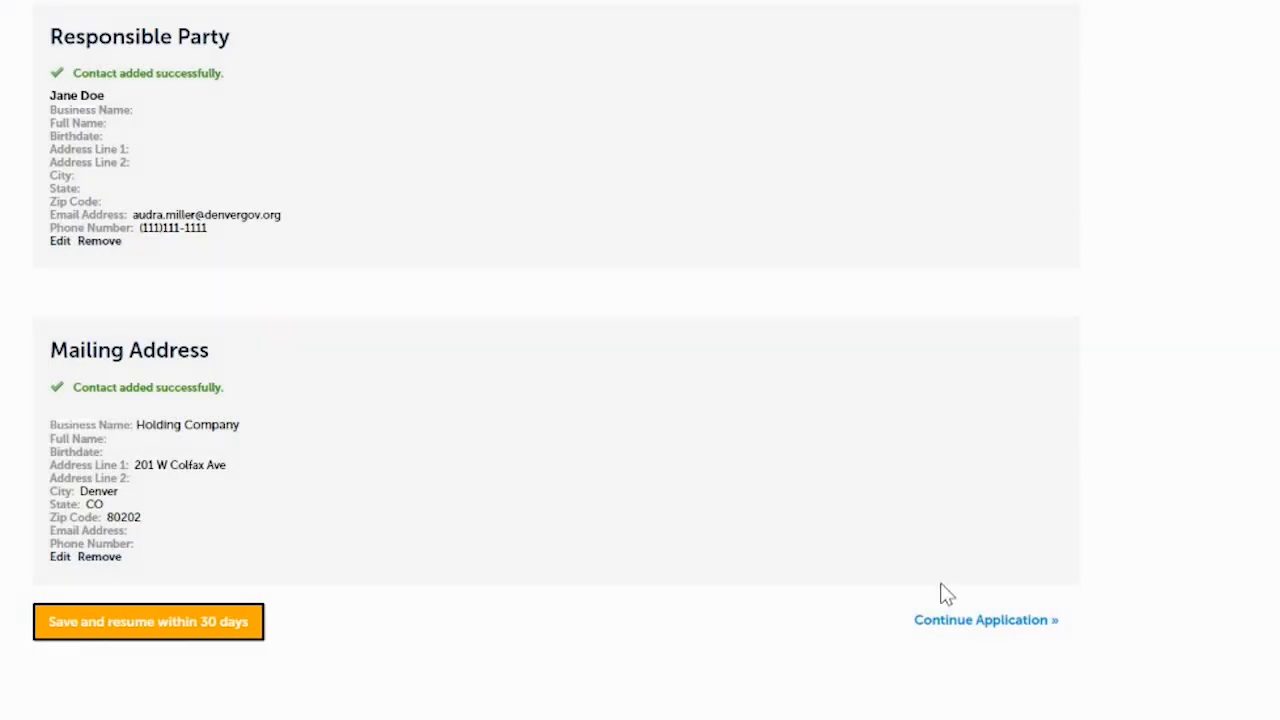
pyautogui.click(960, 622)
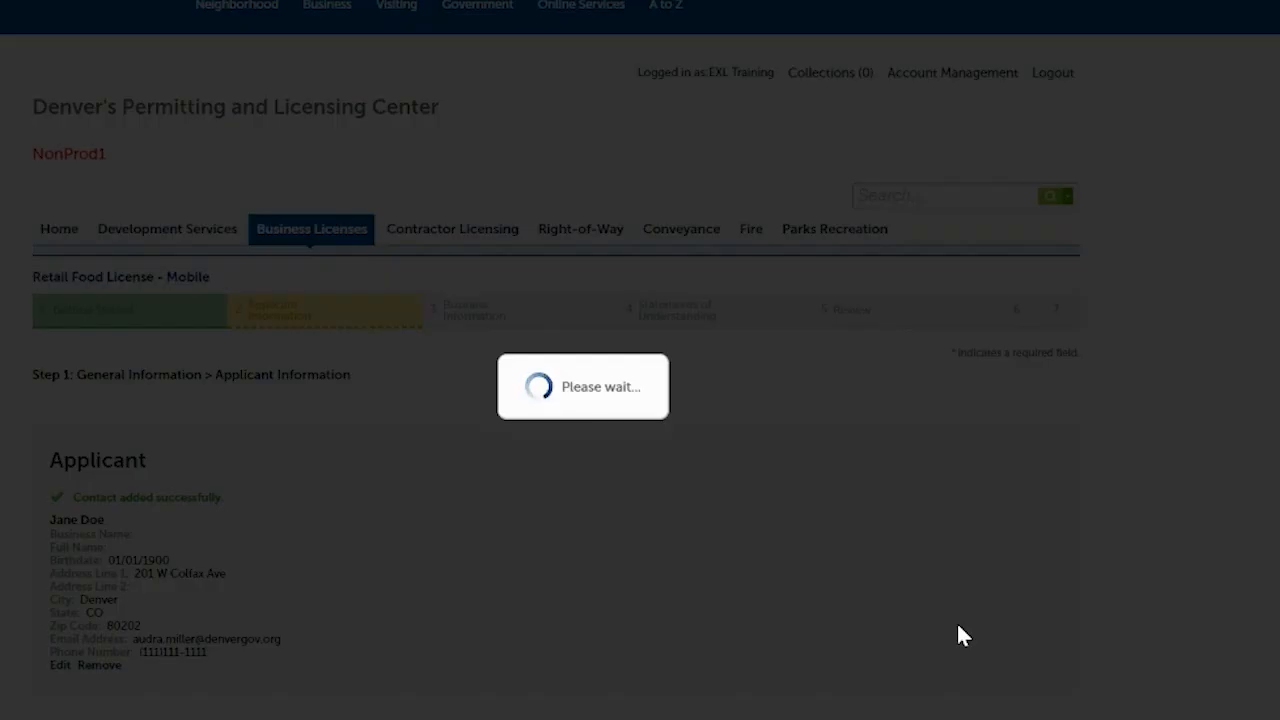
pyautogui.scroll(-1, 640, 360)
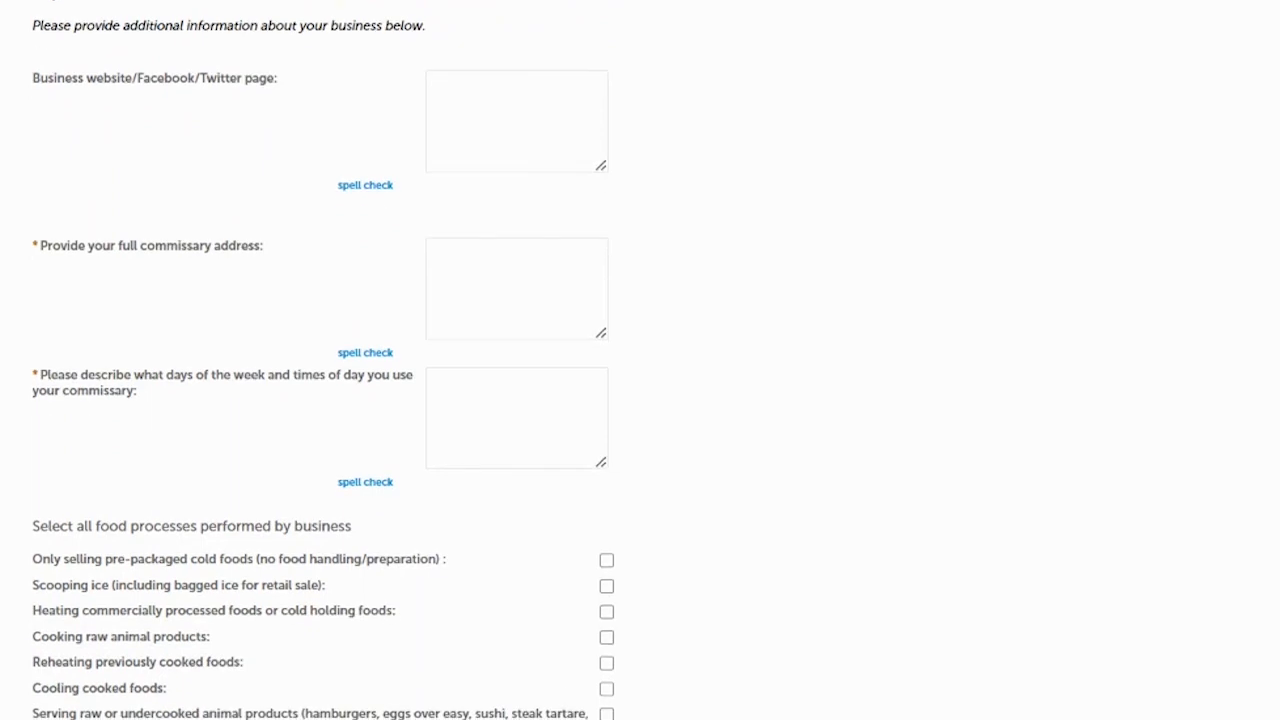
pyautogui.scroll(1, 640, 360)
pyautogui.scroll(-1, 640, 360)
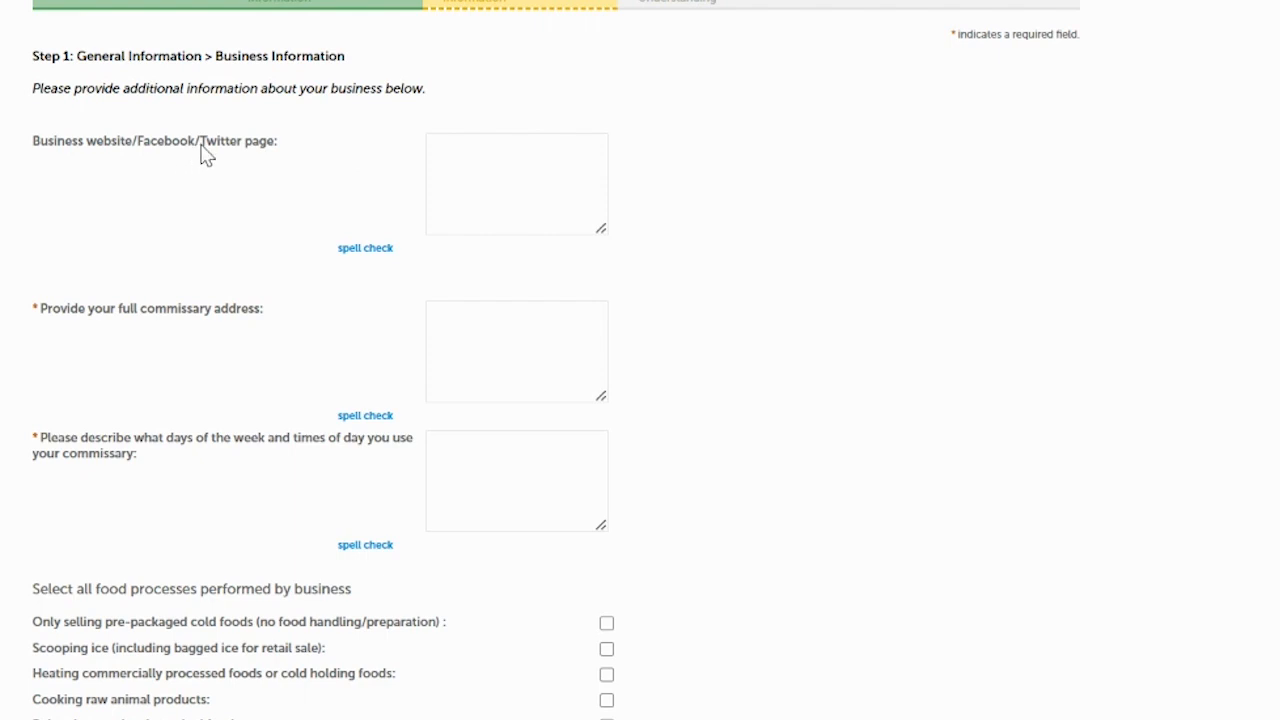
pyautogui.click(503, 175)
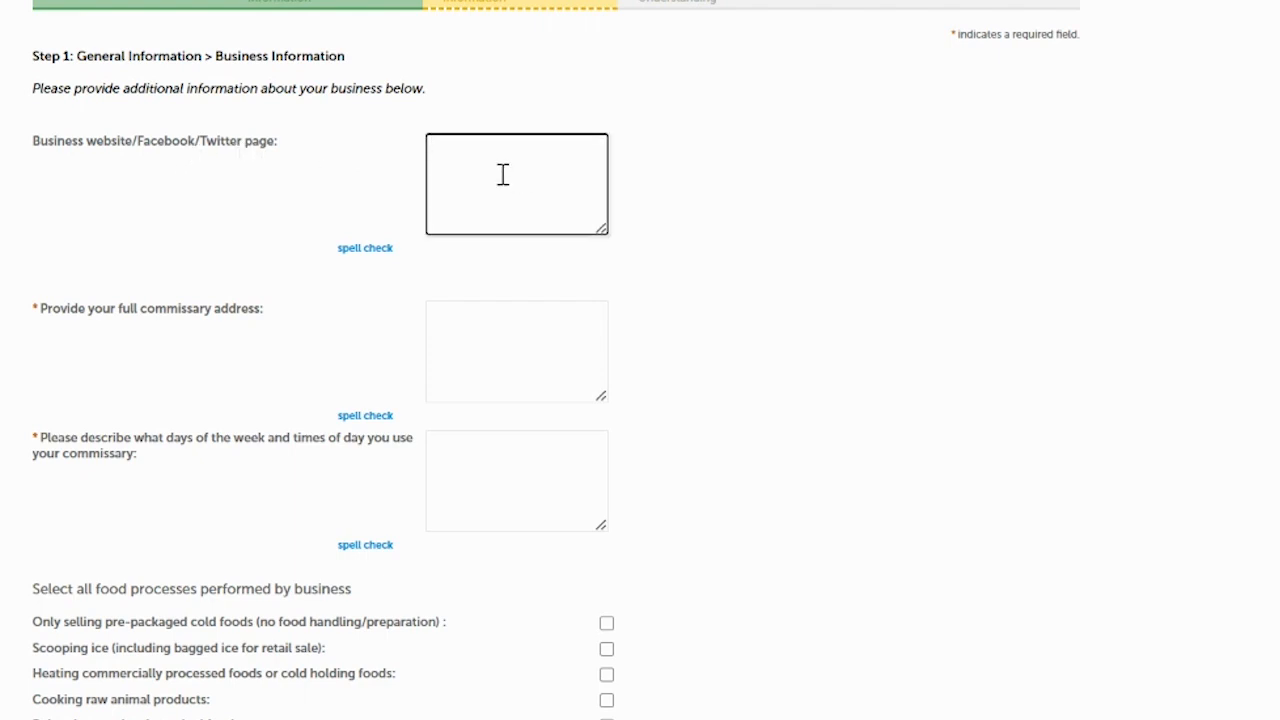
pyautogui.write('www.retailfoodtruck.com')
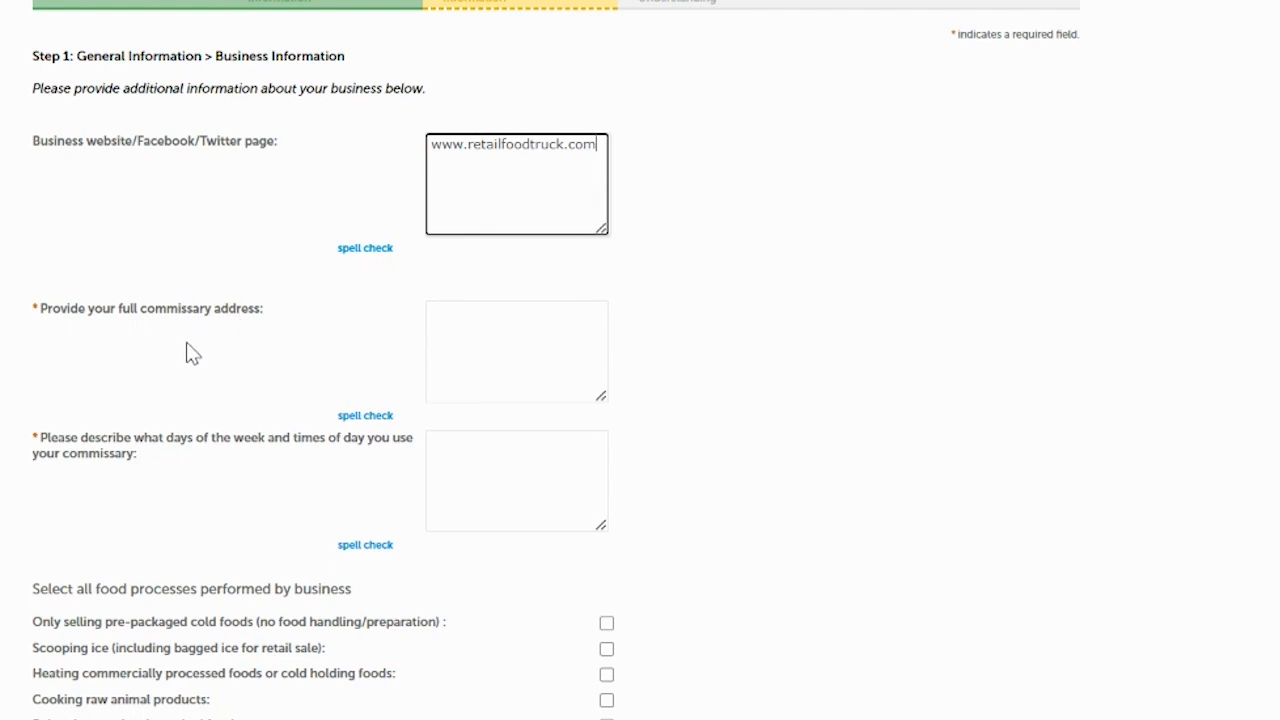
# Enter the full commissary address and describe the commissary use times as Monday-Friday 8am-12pm.
pyautogui.click(511, 347)
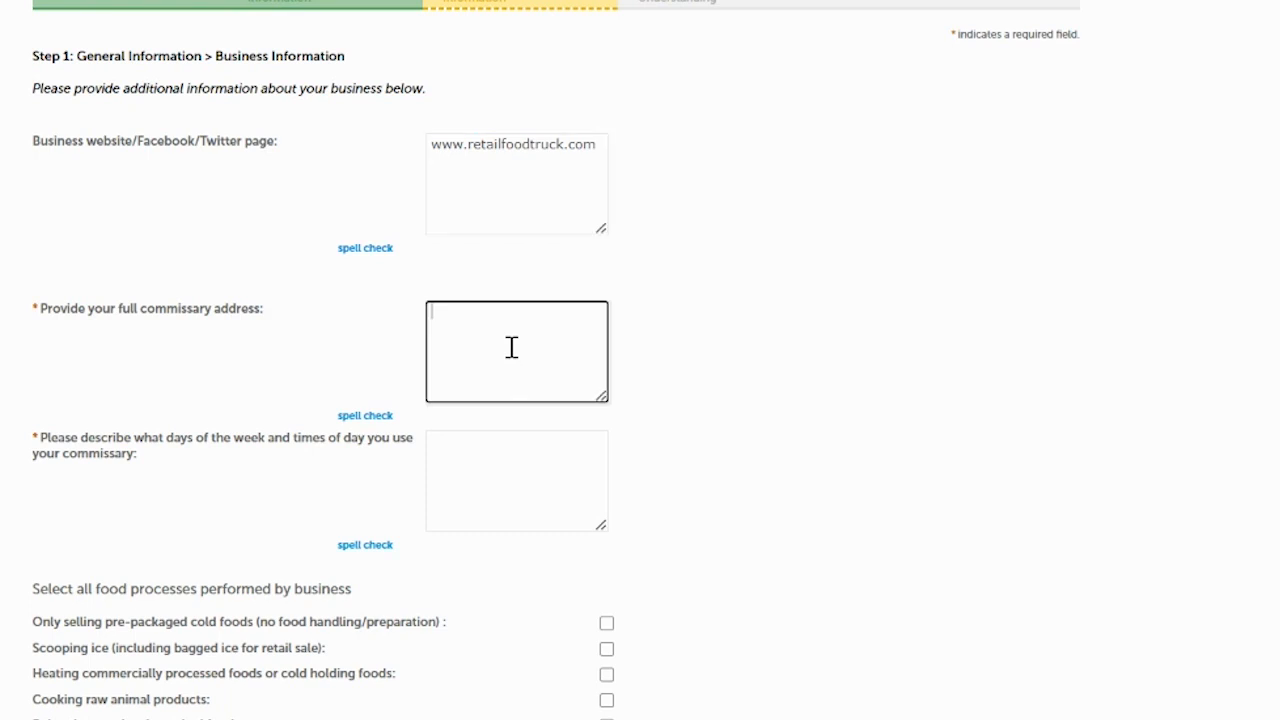
pyautogui.write('123 Main Street, Denver, CO 80202')
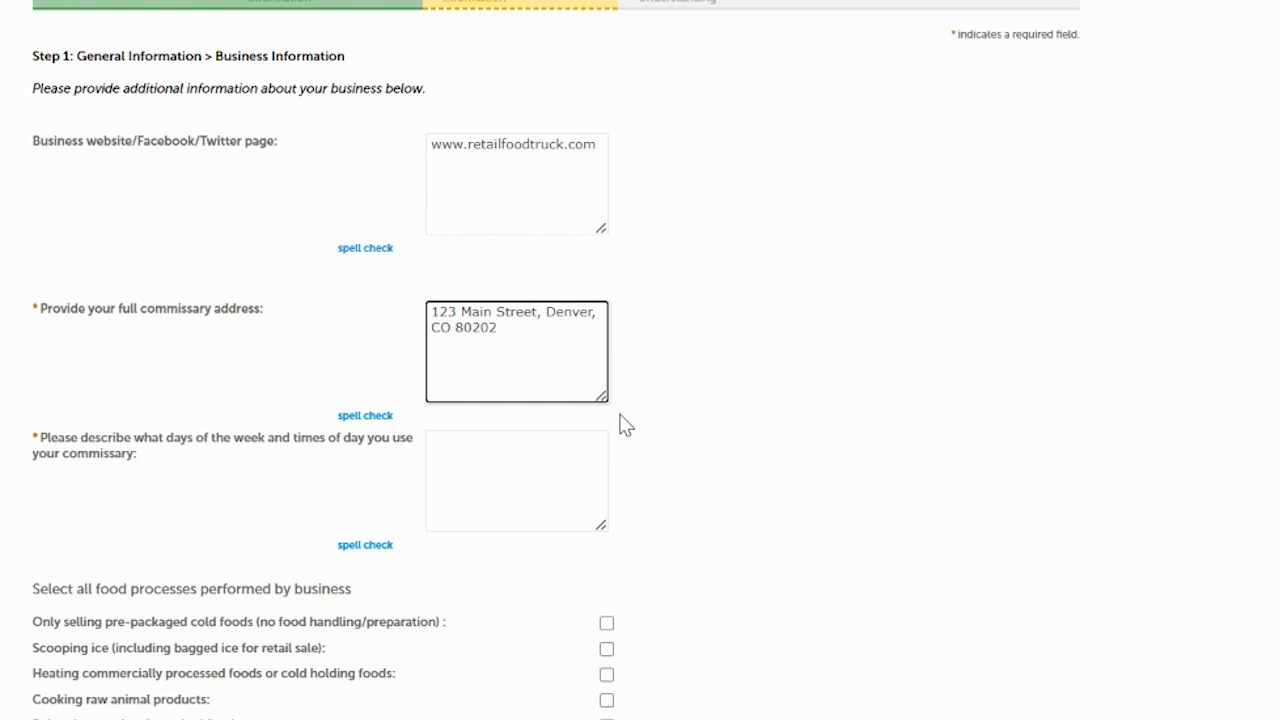
pyautogui.click(478, 494)
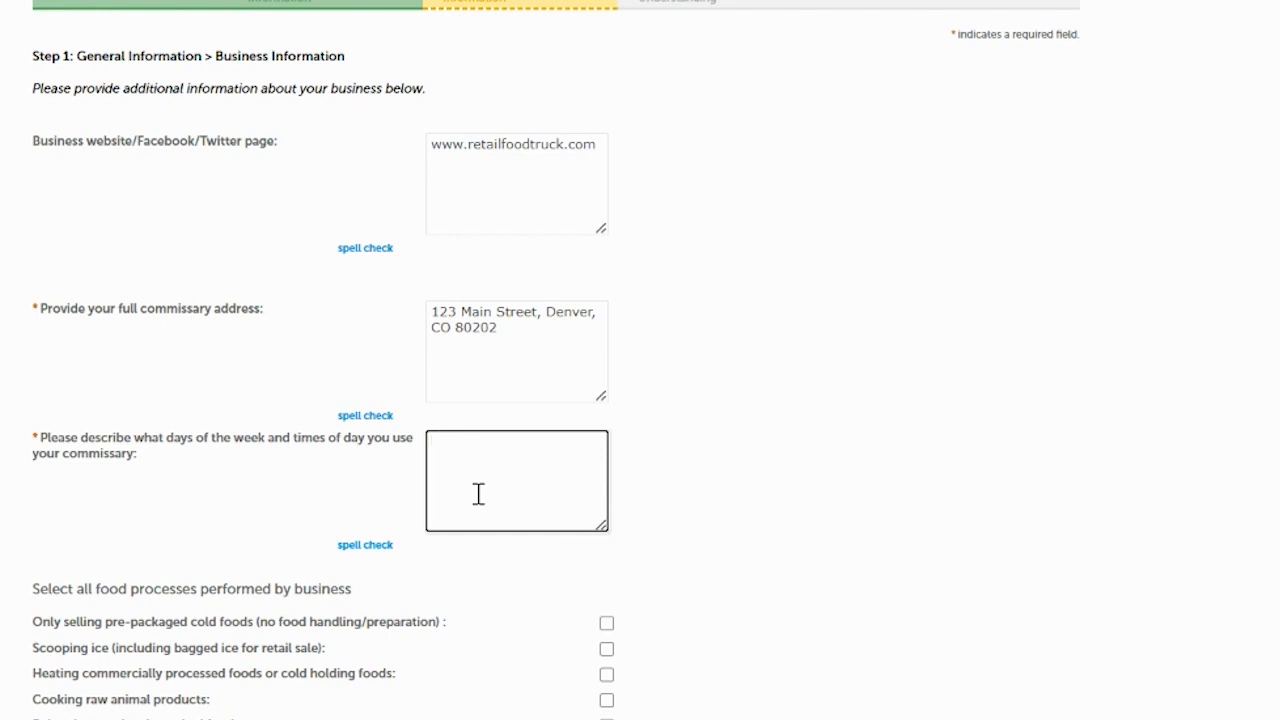
pyautogui.write('Monday-Friday 8am-12pm')
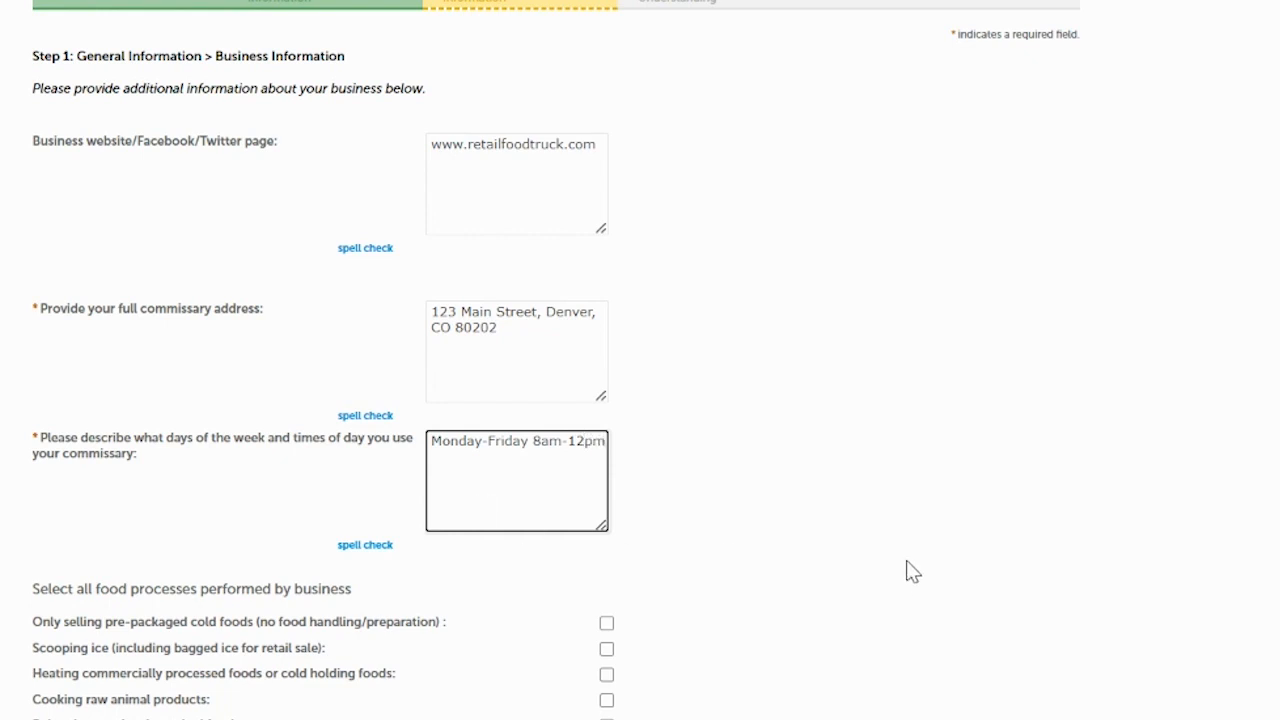
# Switch to the Food Handling Processes document and review the business types and examples for each food process.
pyautogui.scroll(-4, 640, 360)
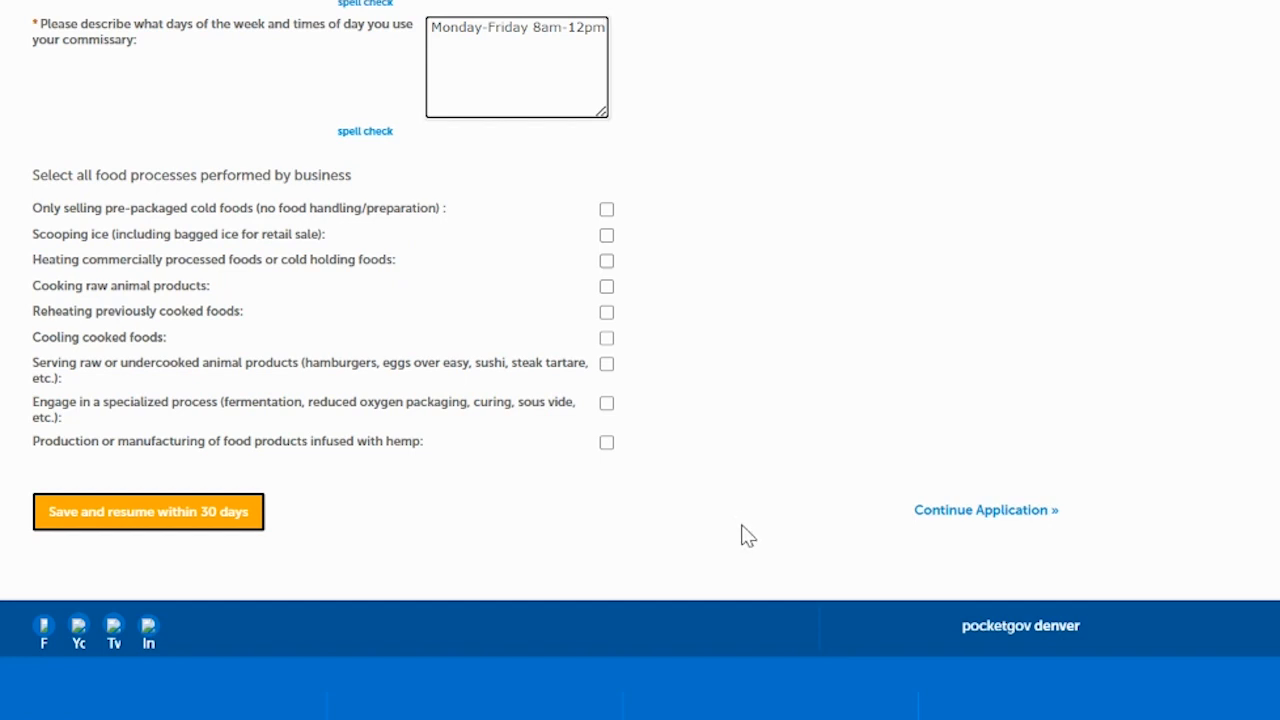
pyautogui.click(854, 717)
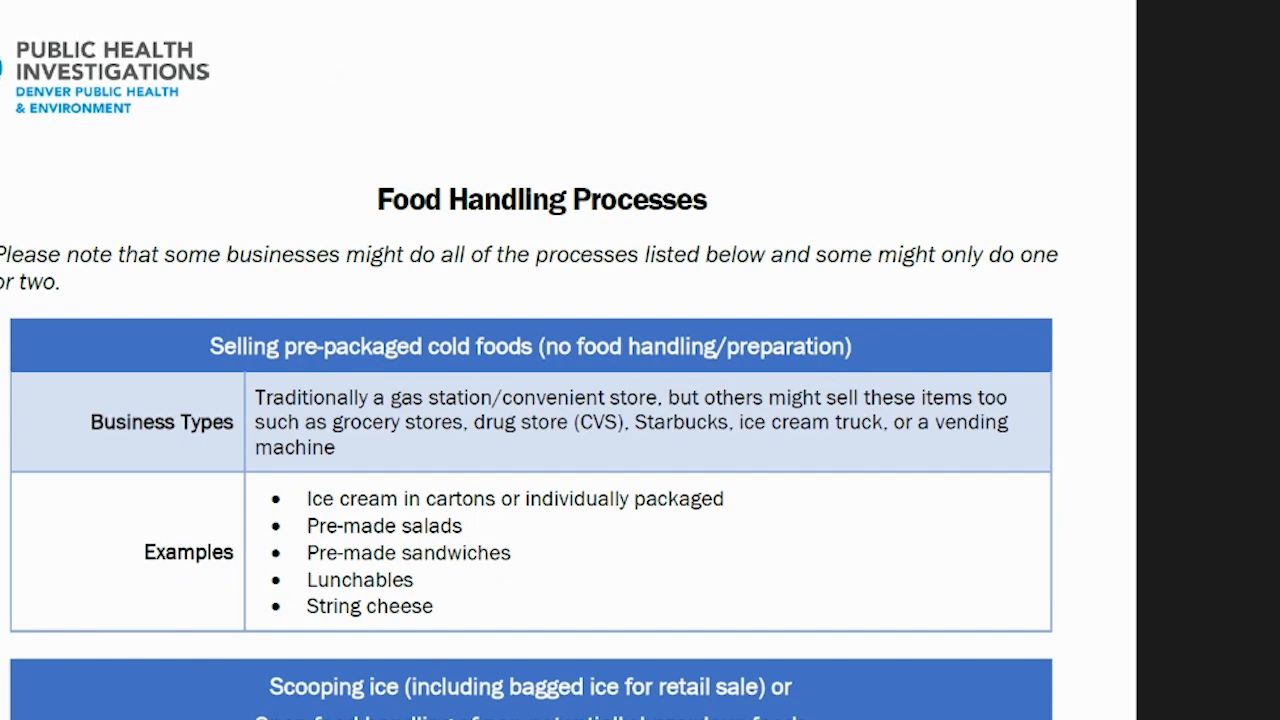
pyautogui.scroll(-2, 530, 400)
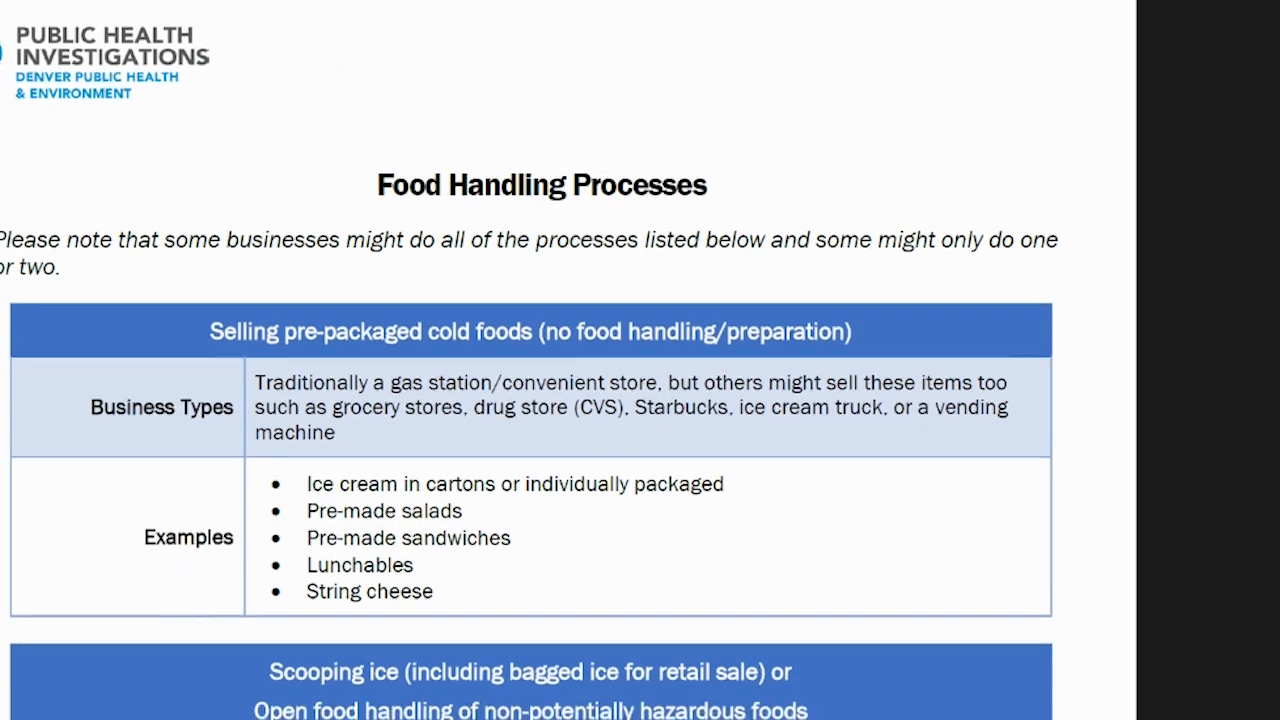
pyautogui.scroll(-3, 530, 400)
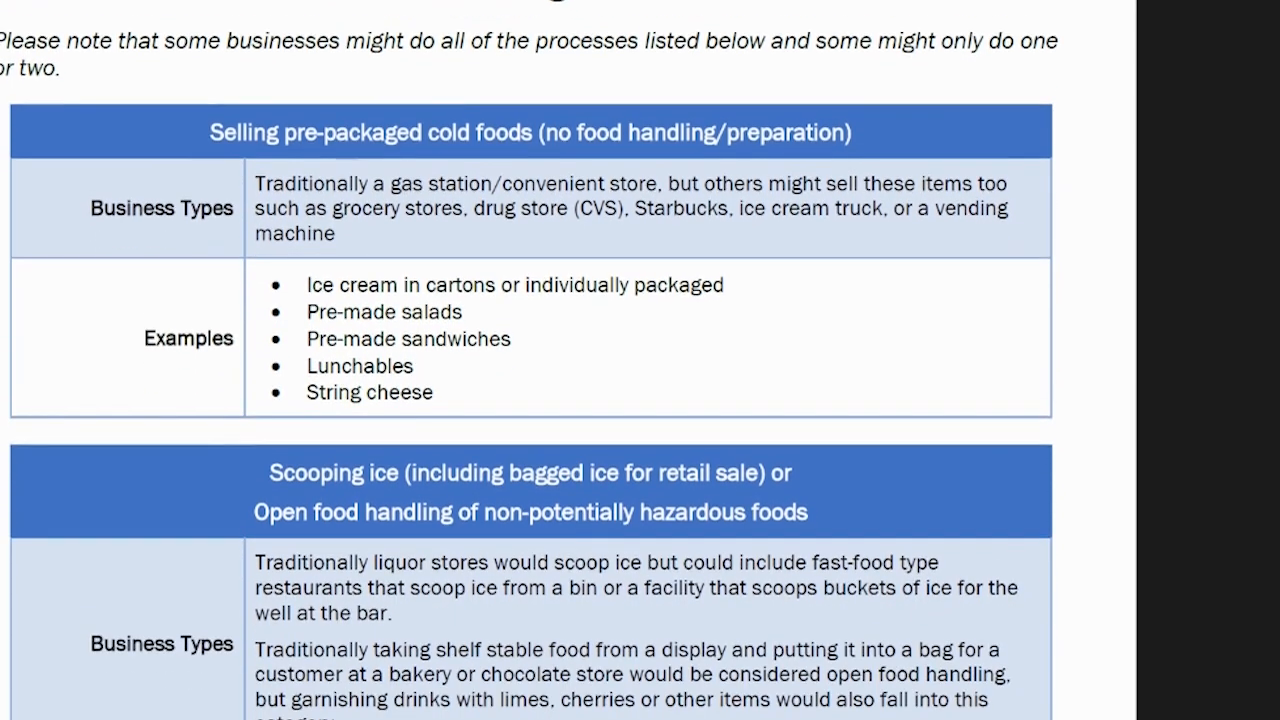
pyautogui.scroll(-3, 530, 400)
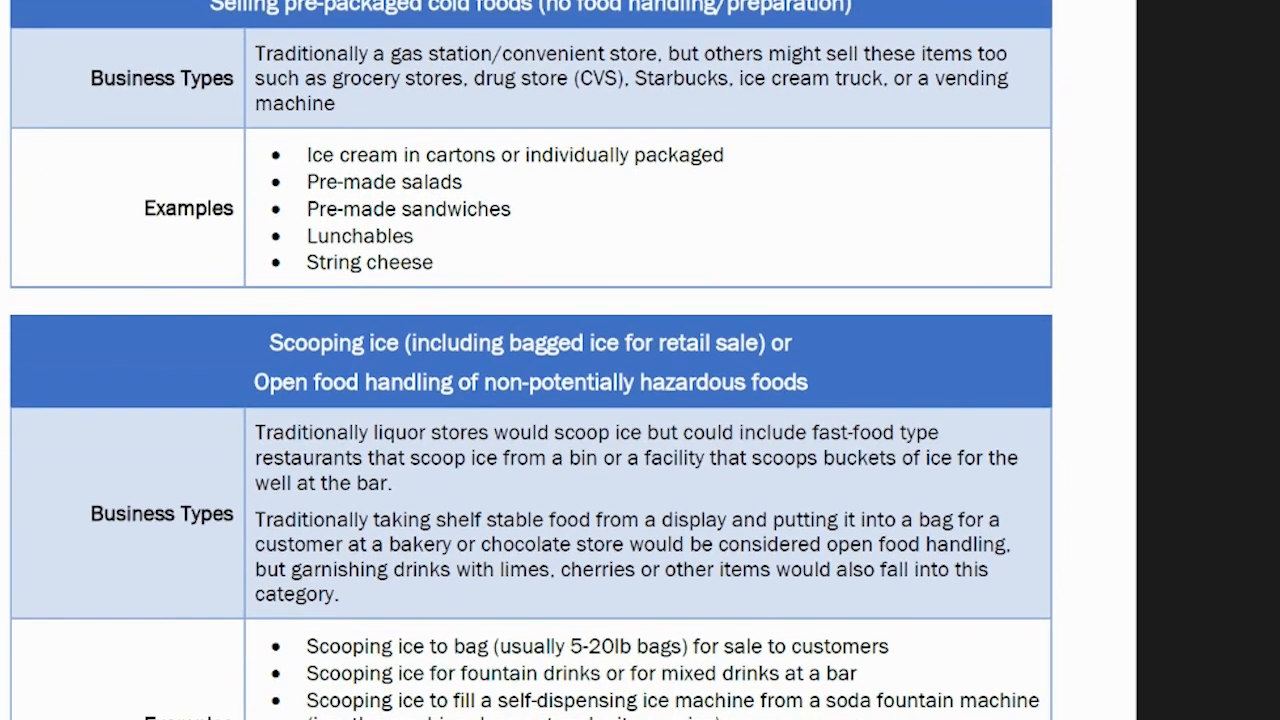
pyautogui.scroll(-2, 530, 360)
pyautogui.scroll(-3, 530, 360)
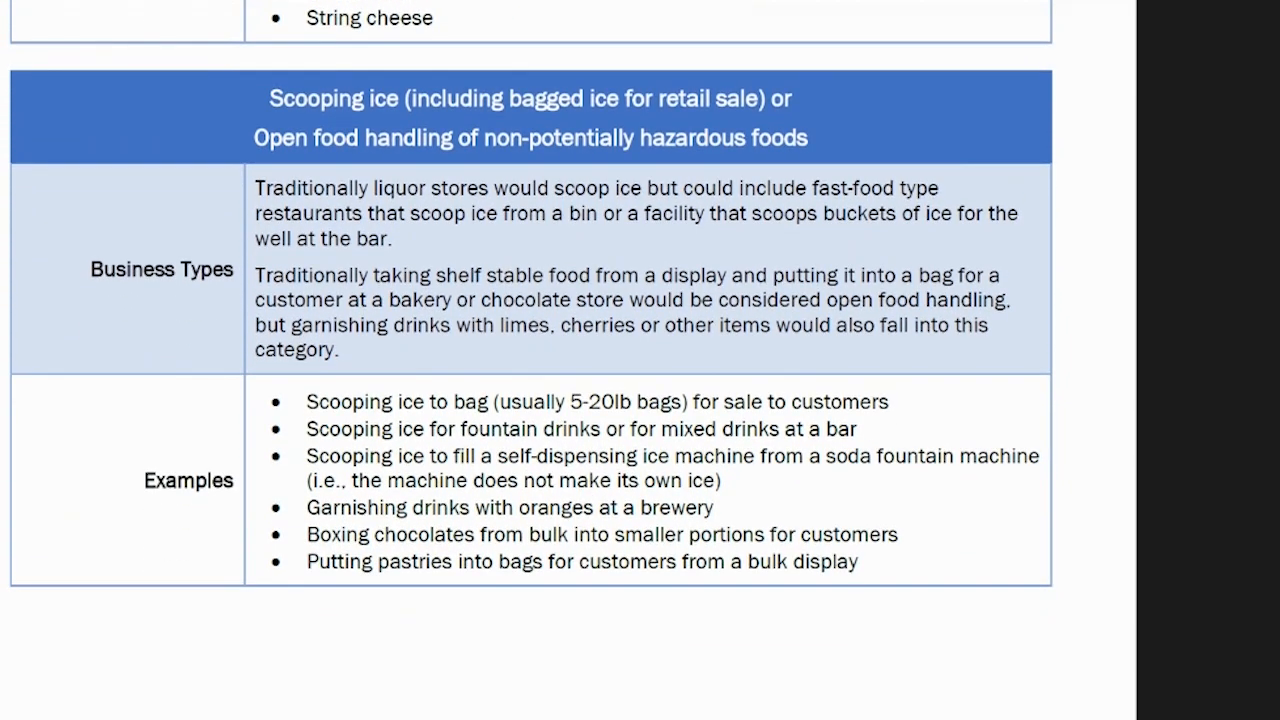
pyautogui.scroll(-15, 530, 360)
pyautogui.scroll(-20, 530, 360)
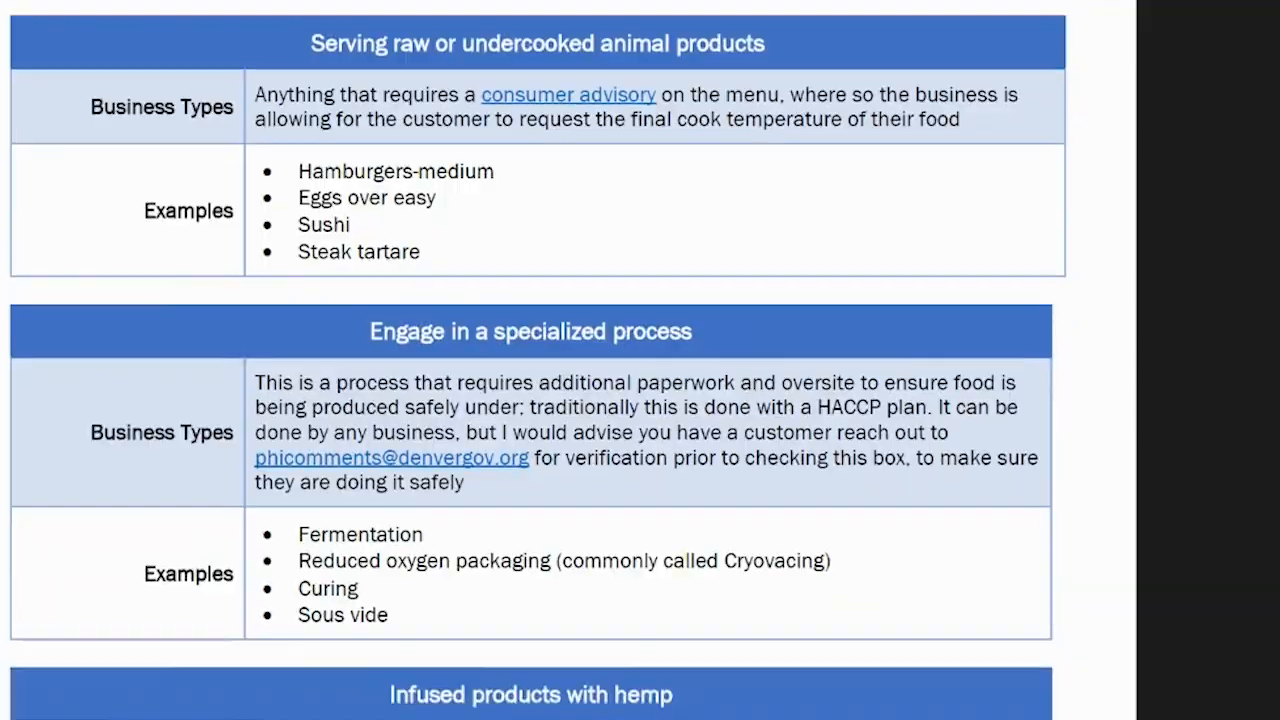
pyautogui.scroll(-20, 540, 360)
pyautogui.scroll(20, 540, 360)
# In the application form, select pre-packaged cold foods, heating commercially processed foods, reheating cooked foods and serving raw or undercooked animal products, and continue.
pyautogui.scroll(-1, 540, 360)
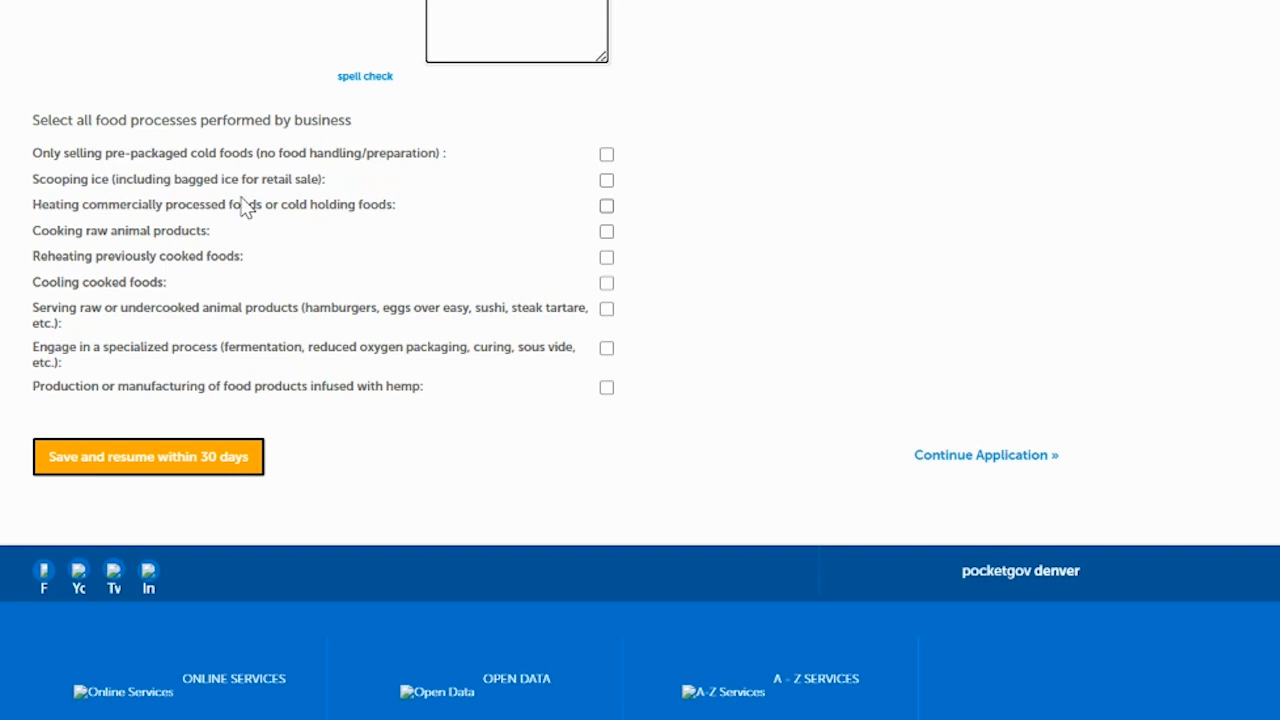
pyautogui.click(607, 155)
pyautogui.click(606, 208)
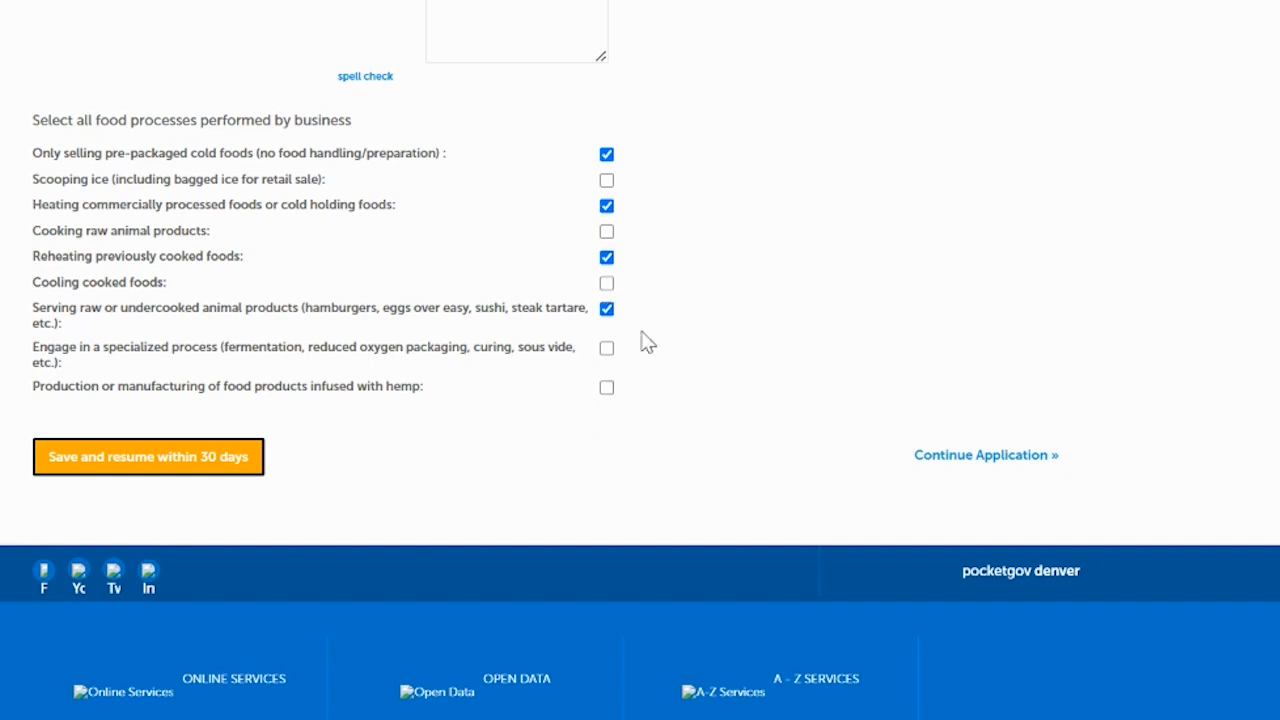
pyautogui.click(972, 460)
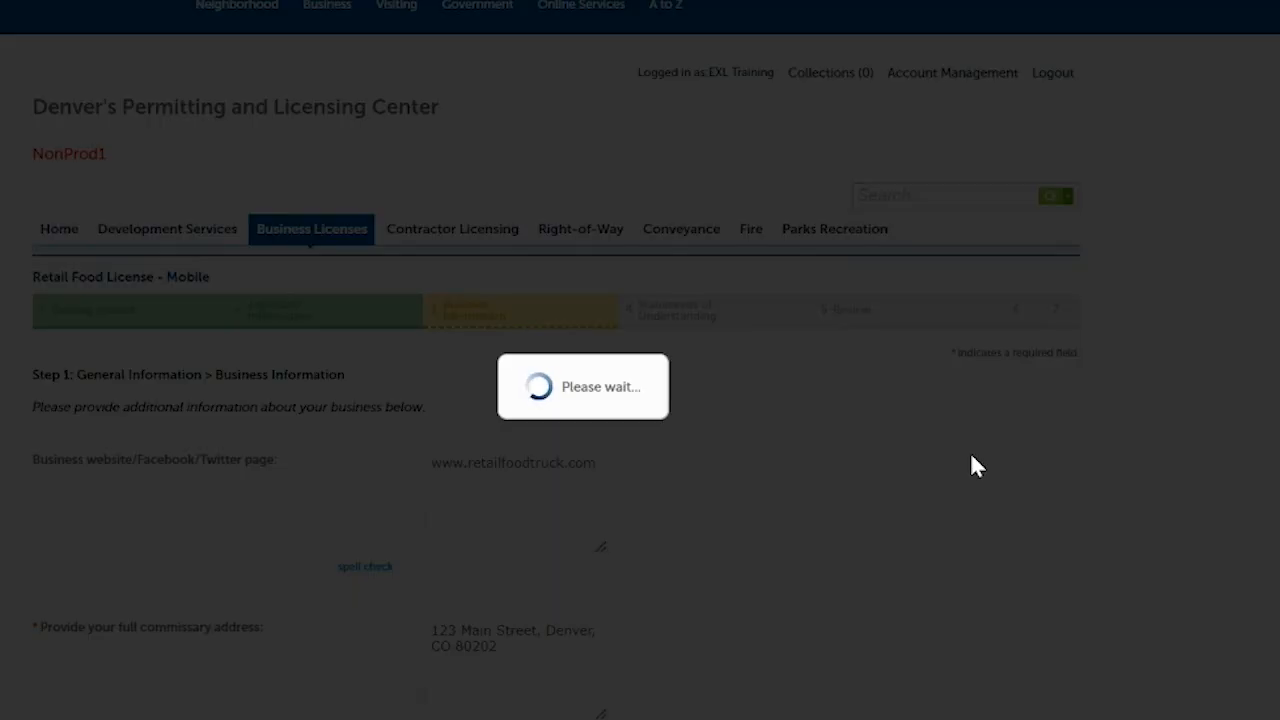
# Answer Yes to having a Denver Sales Tax License and fill in the saved Denver City Sales Tax Number.
pyautogui.scroll(-2, 970, 455)
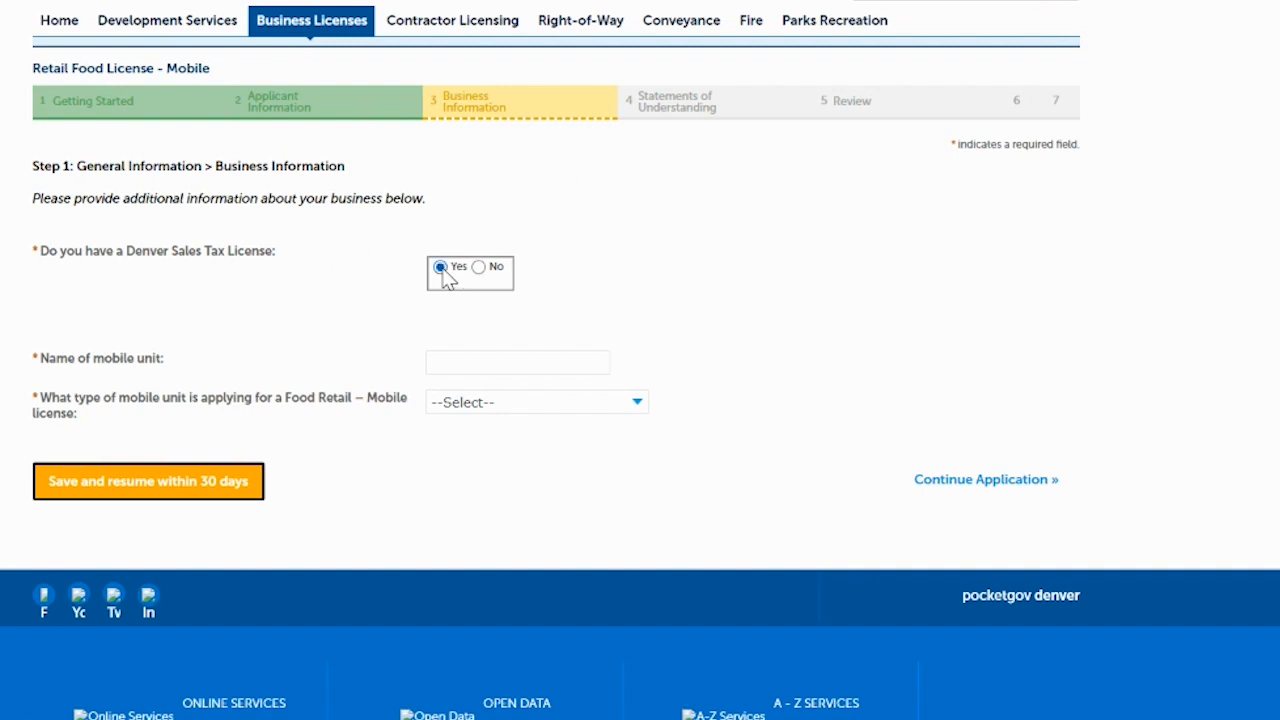
pyautogui.click(469, 324)
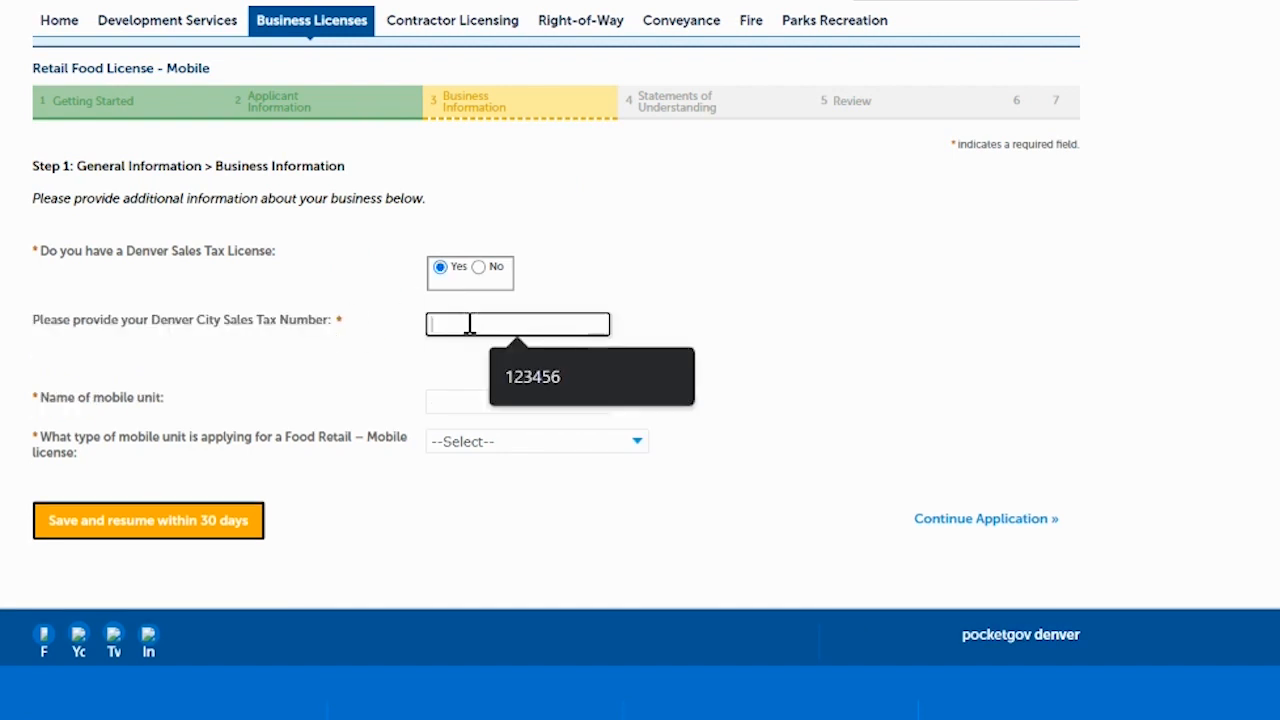
pyautogui.click(519, 371)
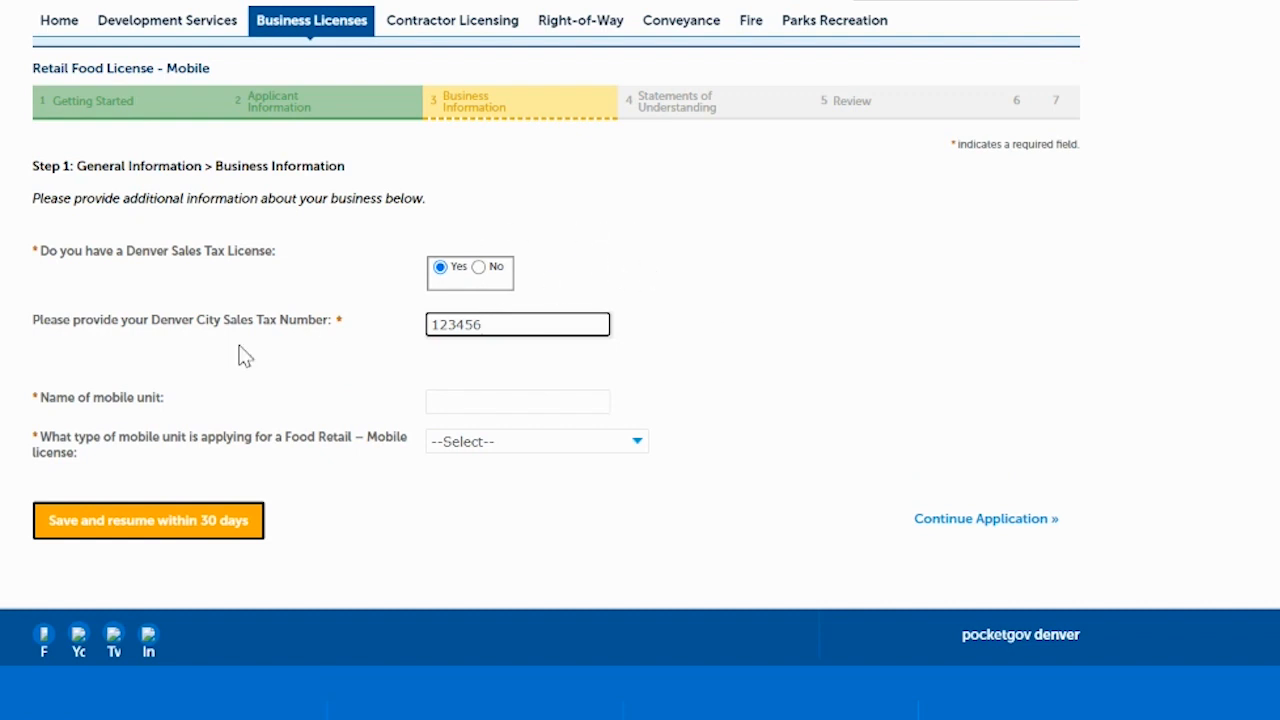
# Fill in the saved mobile unit name, set the unit type to Truck and continue to the vehicle information.
pyautogui.click(443, 400)
pyautogui.click(545, 456)
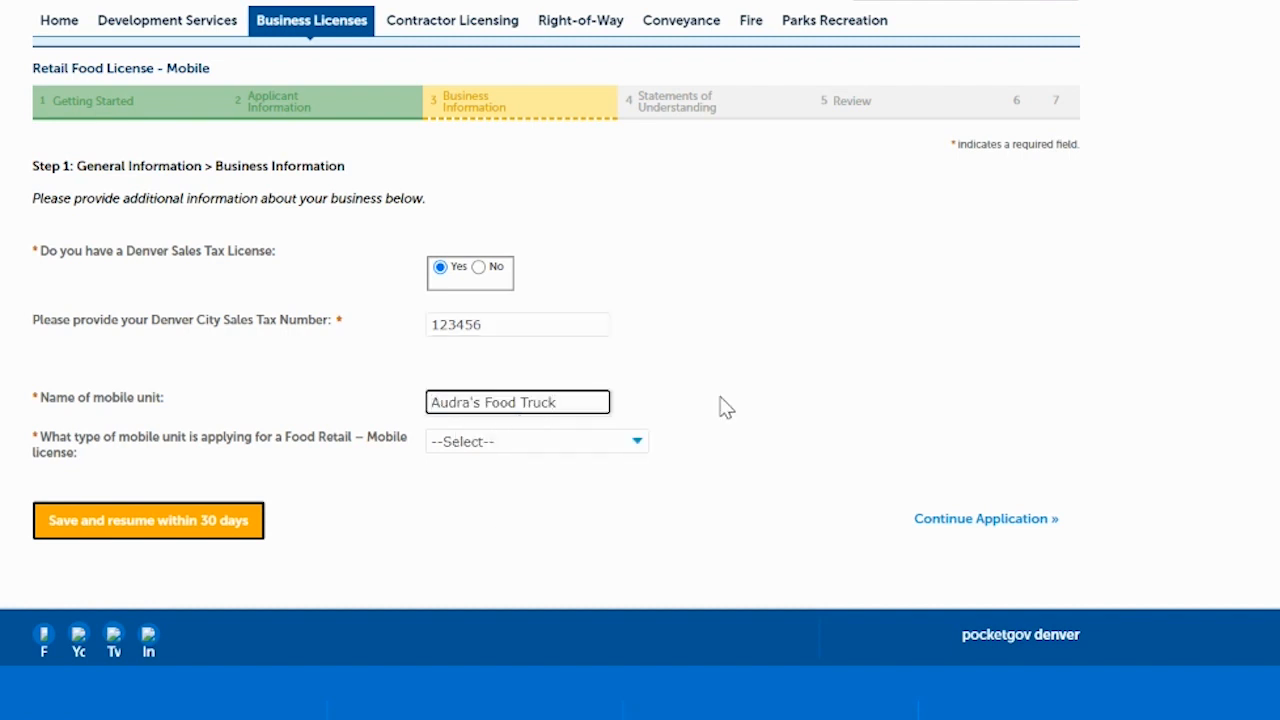
pyautogui.click(517, 445)
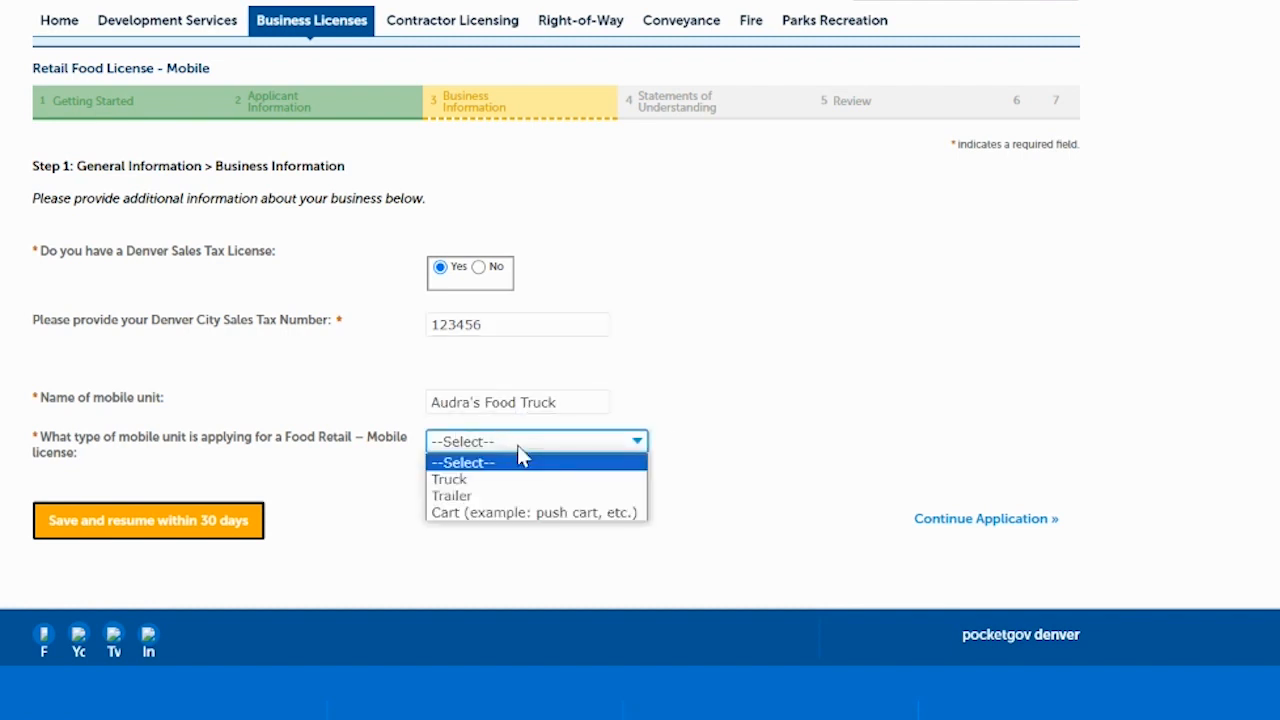
pyautogui.click(454, 483)
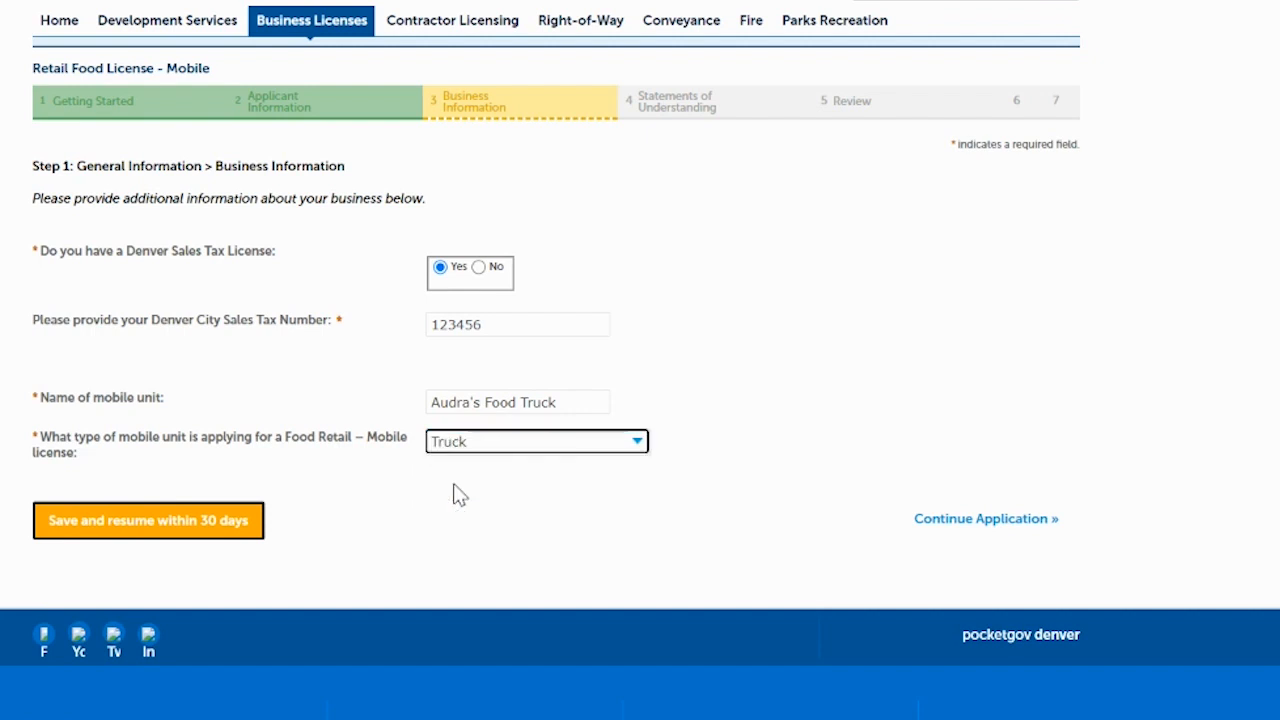
pyautogui.click(952, 520)
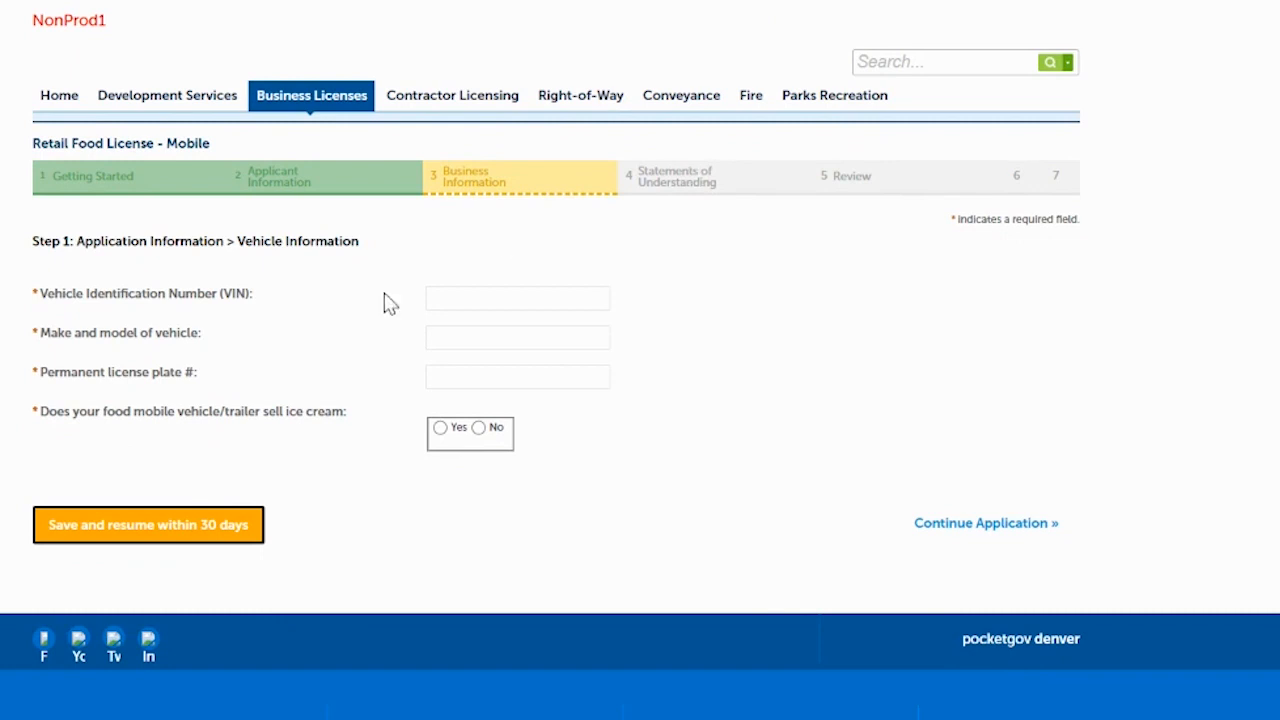
# Fill in the saved vehicle identification number, make and model and license plate, answer No to selling ice cream, and continue.
pyautogui.click(452, 287)
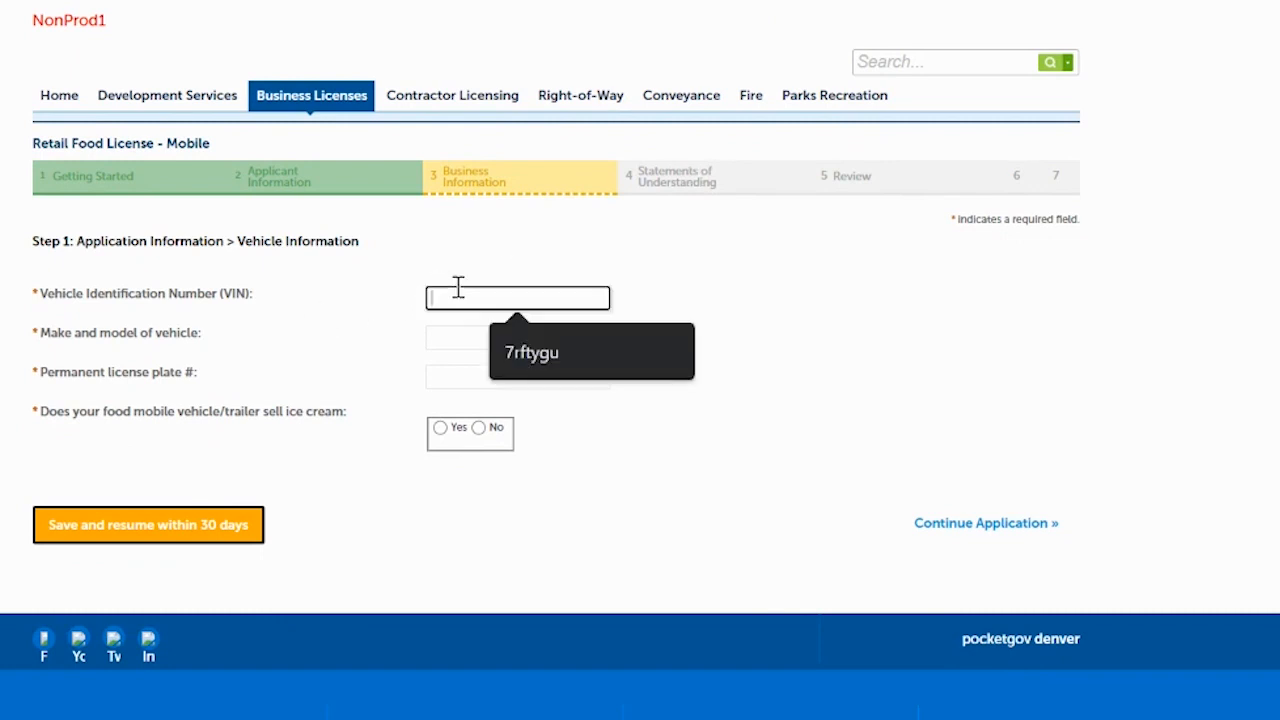
pyautogui.click(531, 378)
pyautogui.click(503, 338)
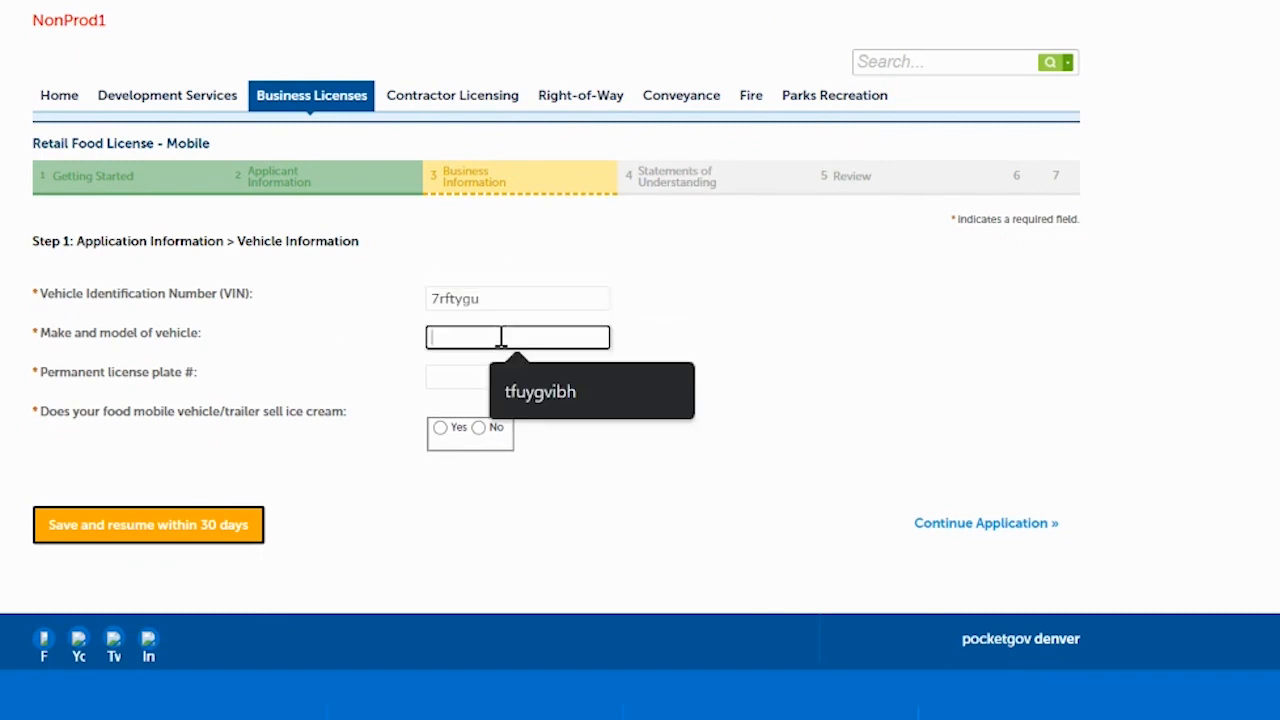
pyautogui.click(528, 394)
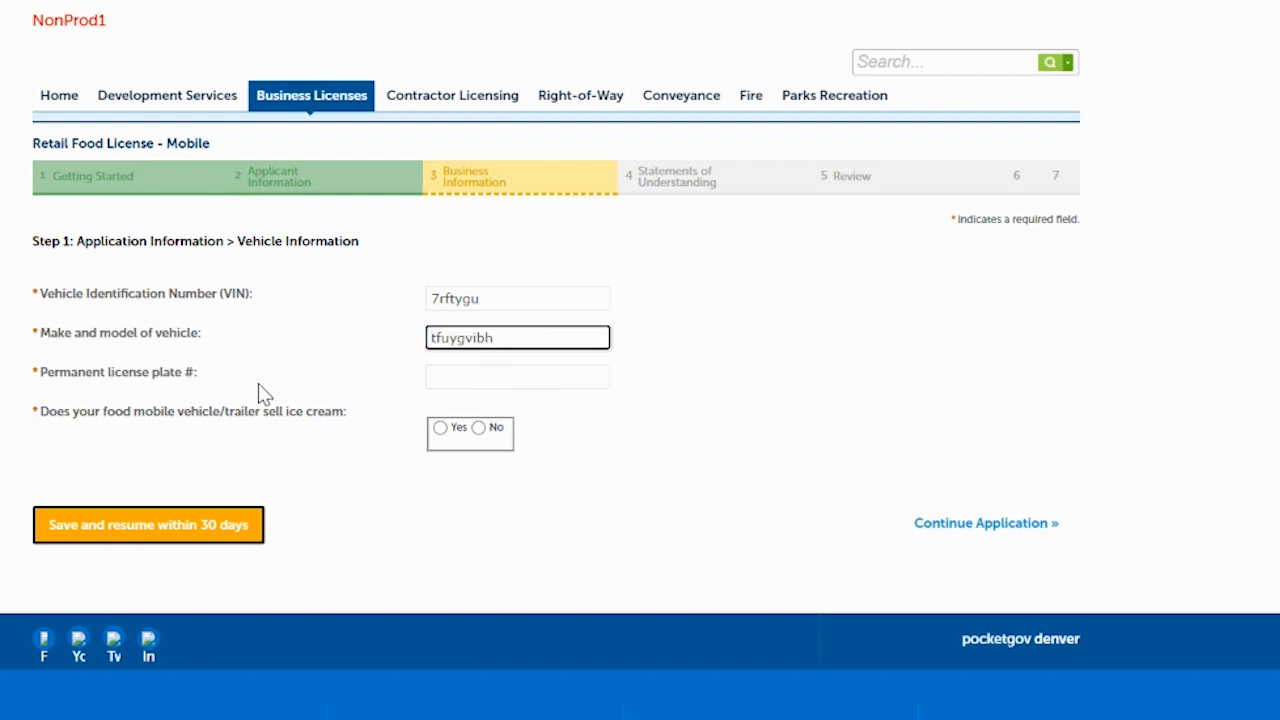
pyautogui.click(446, 376)
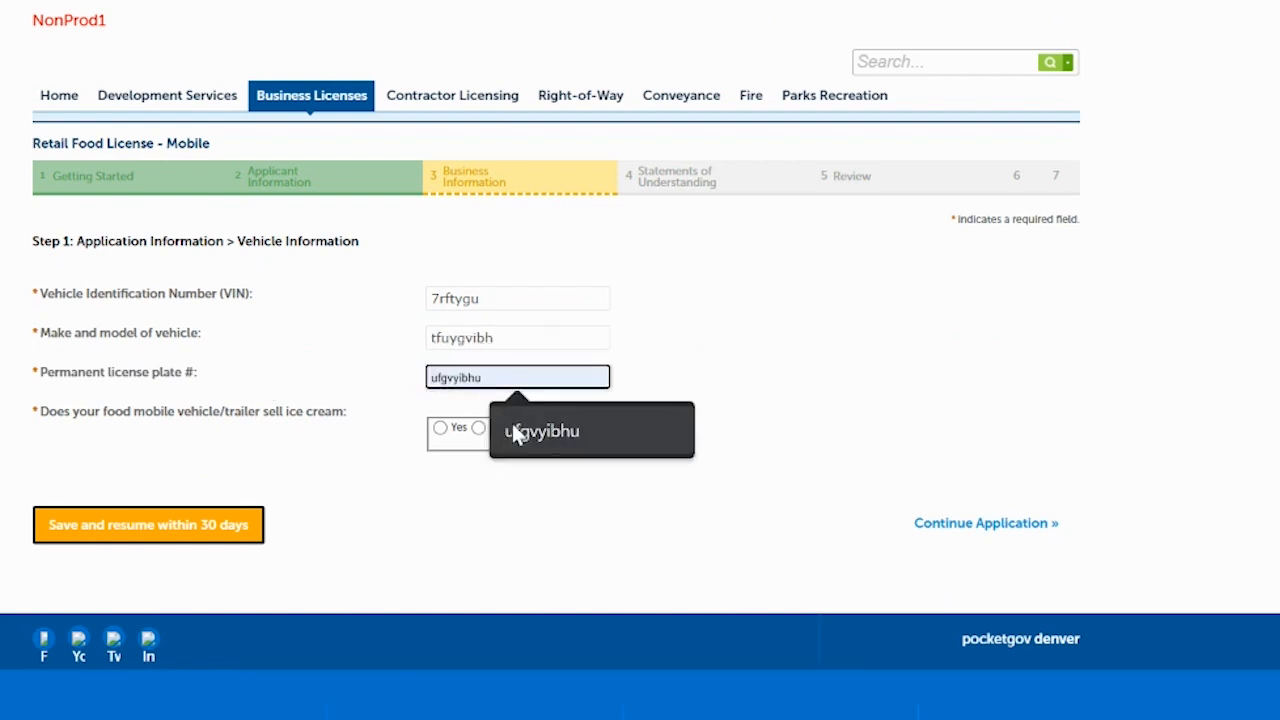
pyautogui.click(514, 427)
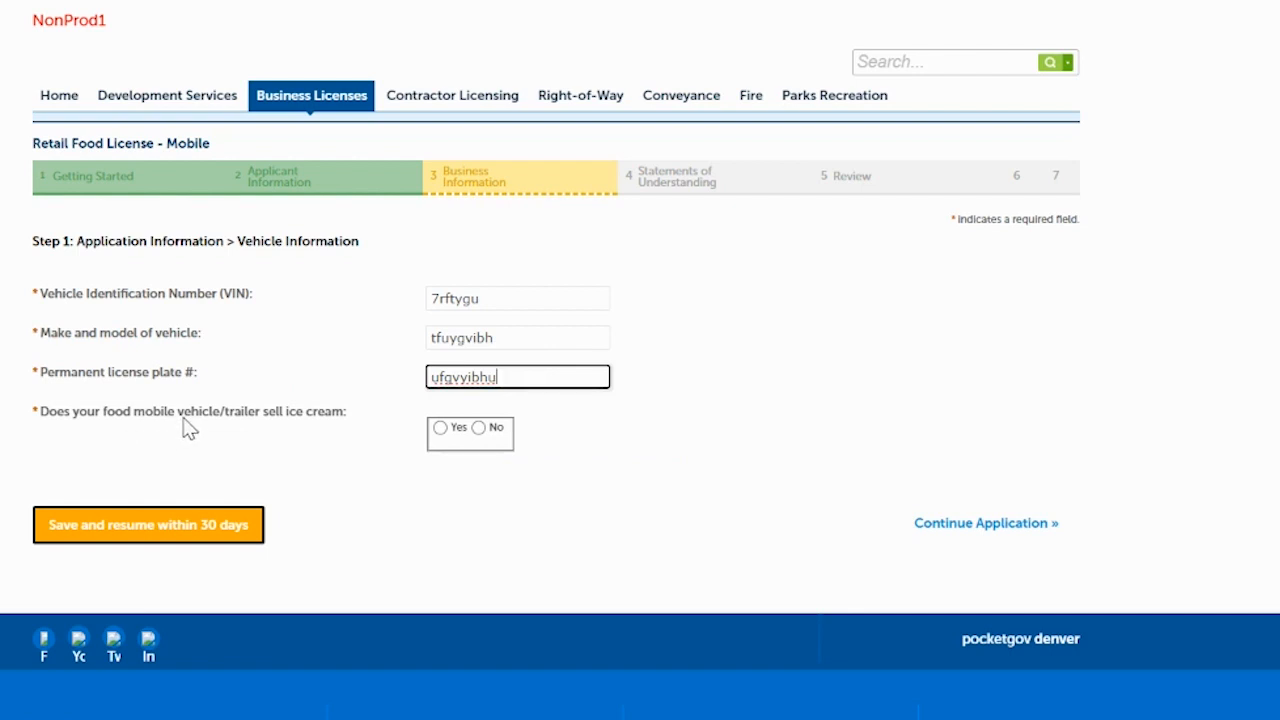
pyautogui.click(478, 428)
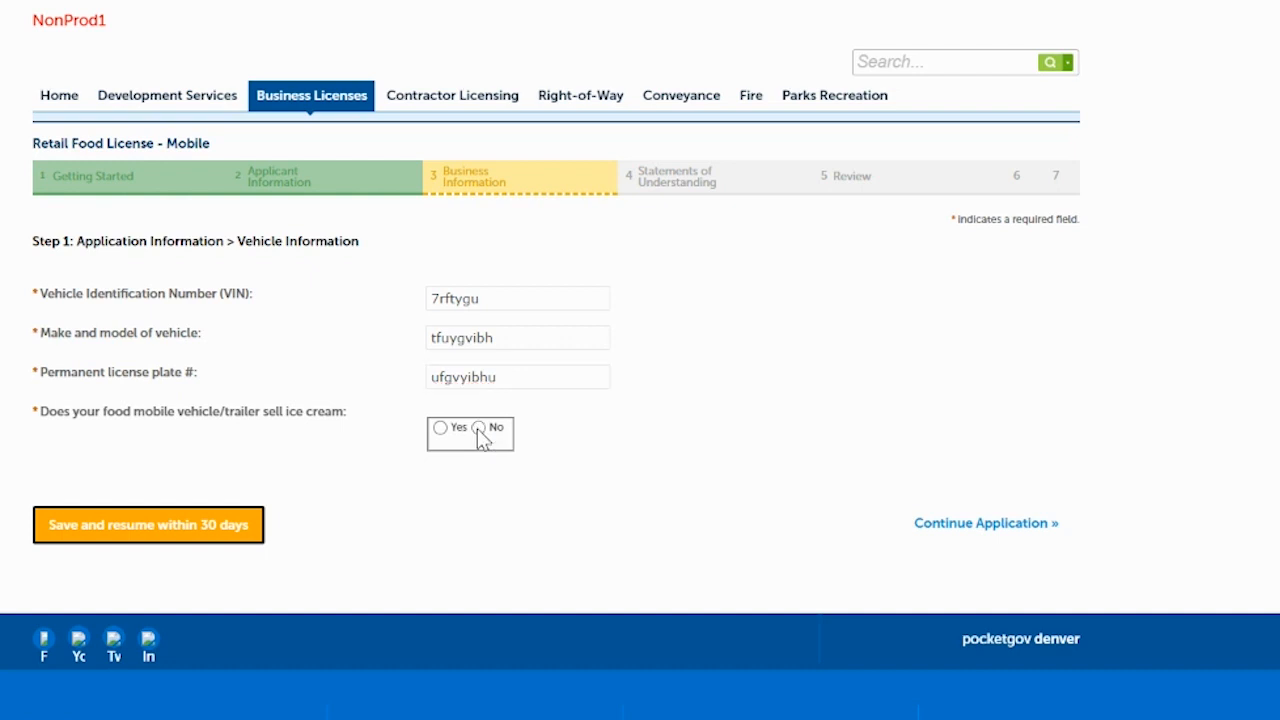
pyautogui.click(955, 528)
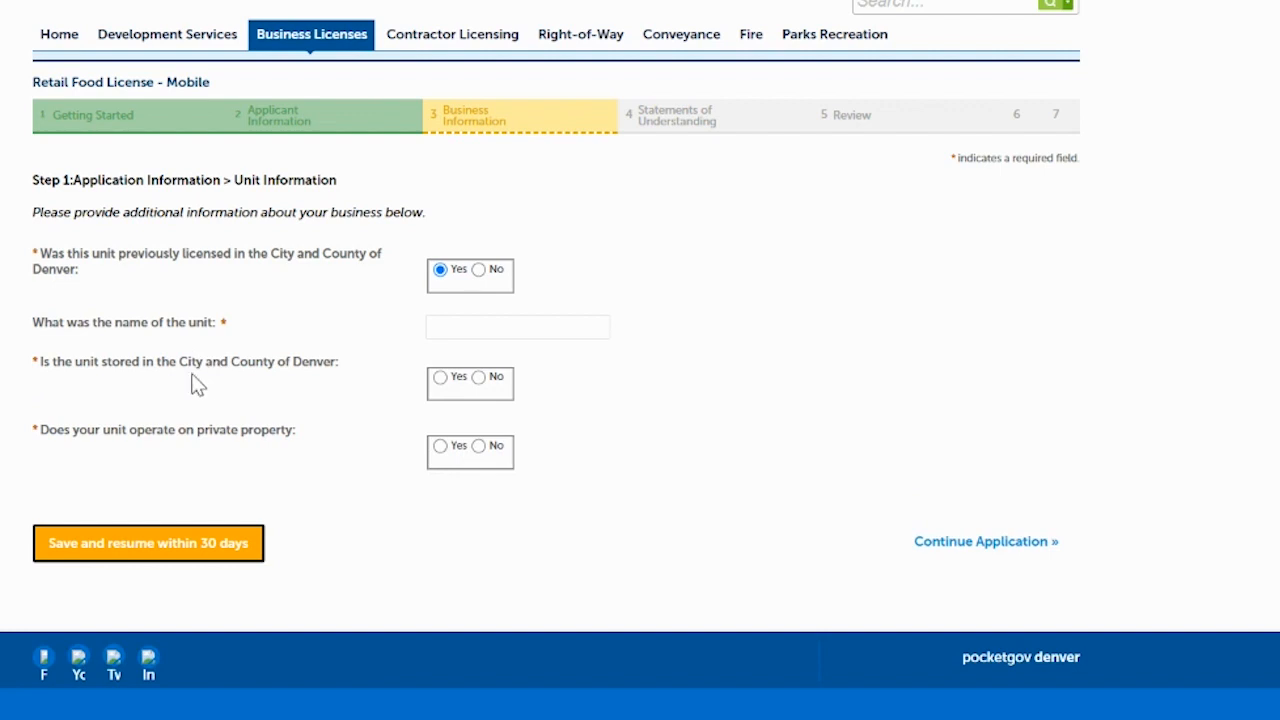
# Fill in the saved unit name, answer No to storage in Denver and Yes to operating on private property, and continue.
pyautogui.click(478, 378)
pyautogui.click(457, 335)
pyautogui.click(543, 380)
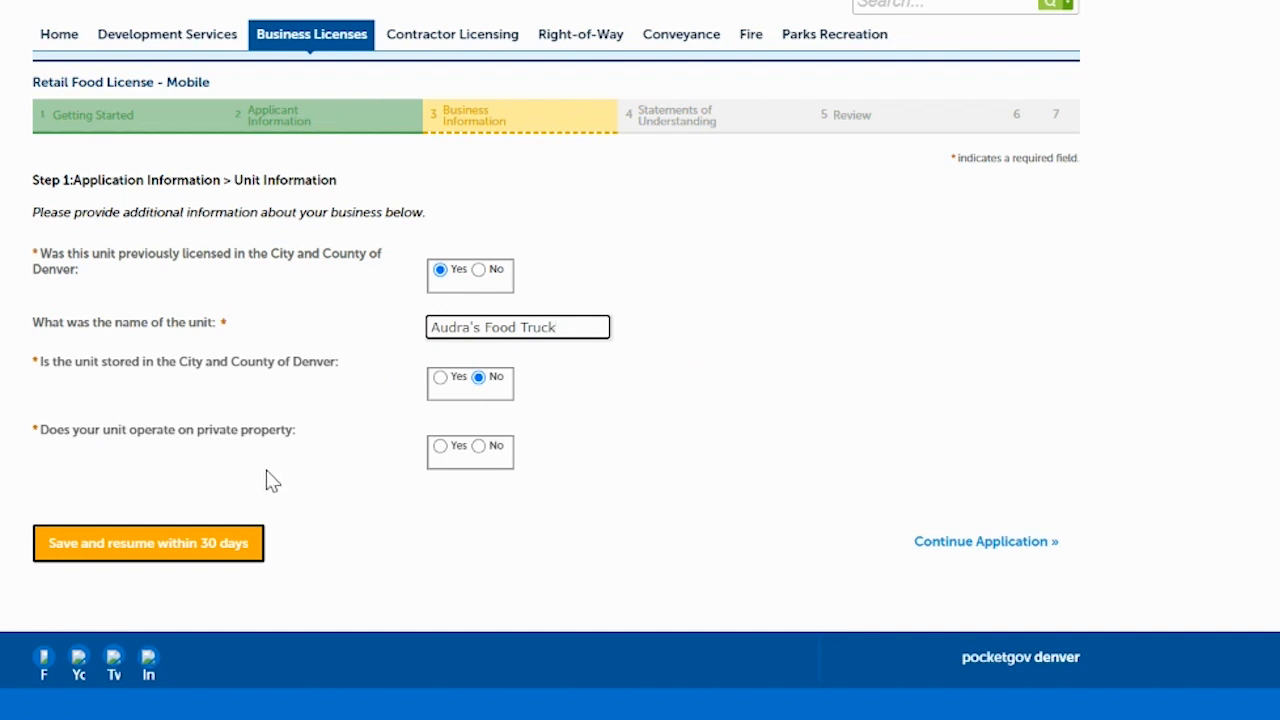
pyautogui.click(439, 449)
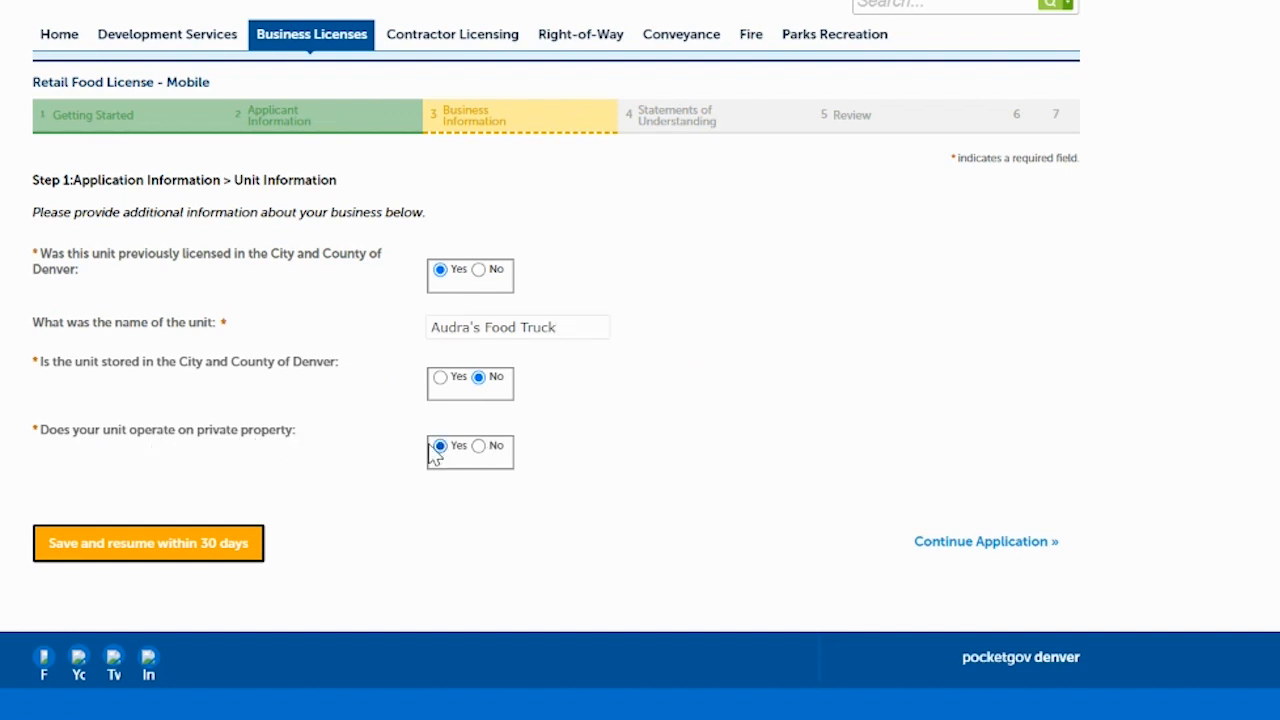
pyautogui.click(969, 553)
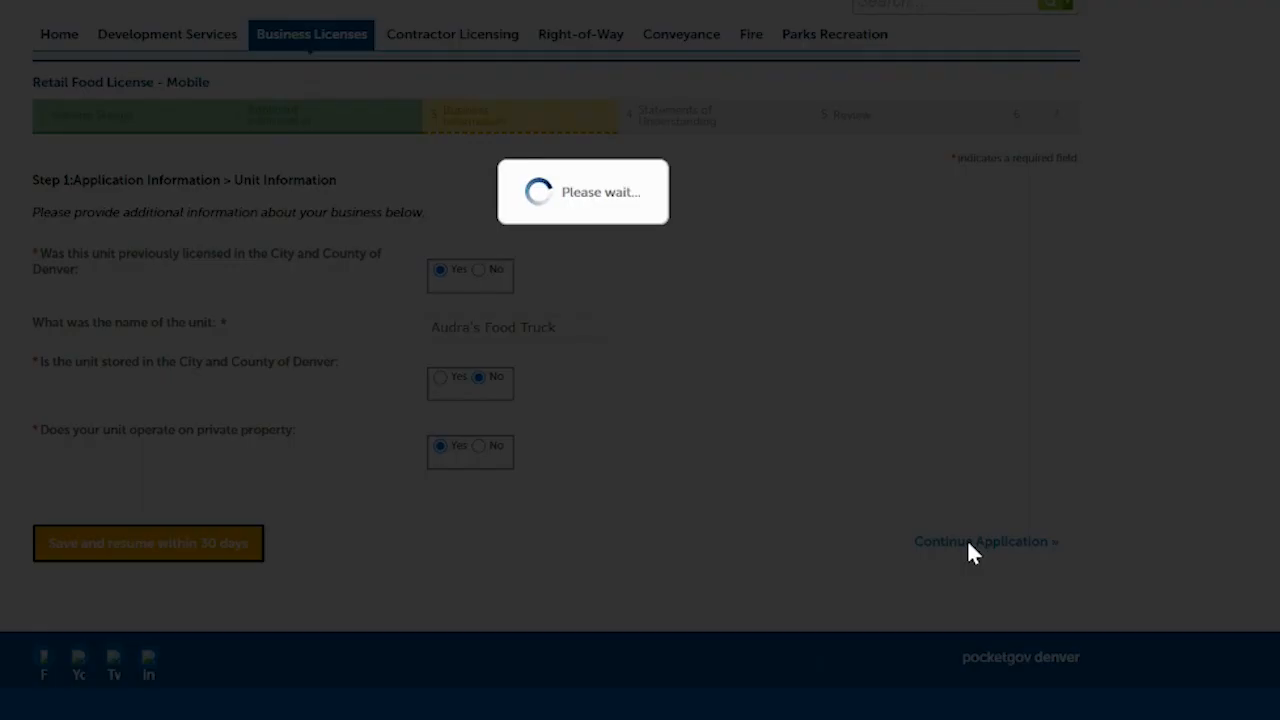
# Select English in the first preferred language list and Español (Spanish) in the second list.
pyautogui.scroll(-2, 640, 360)
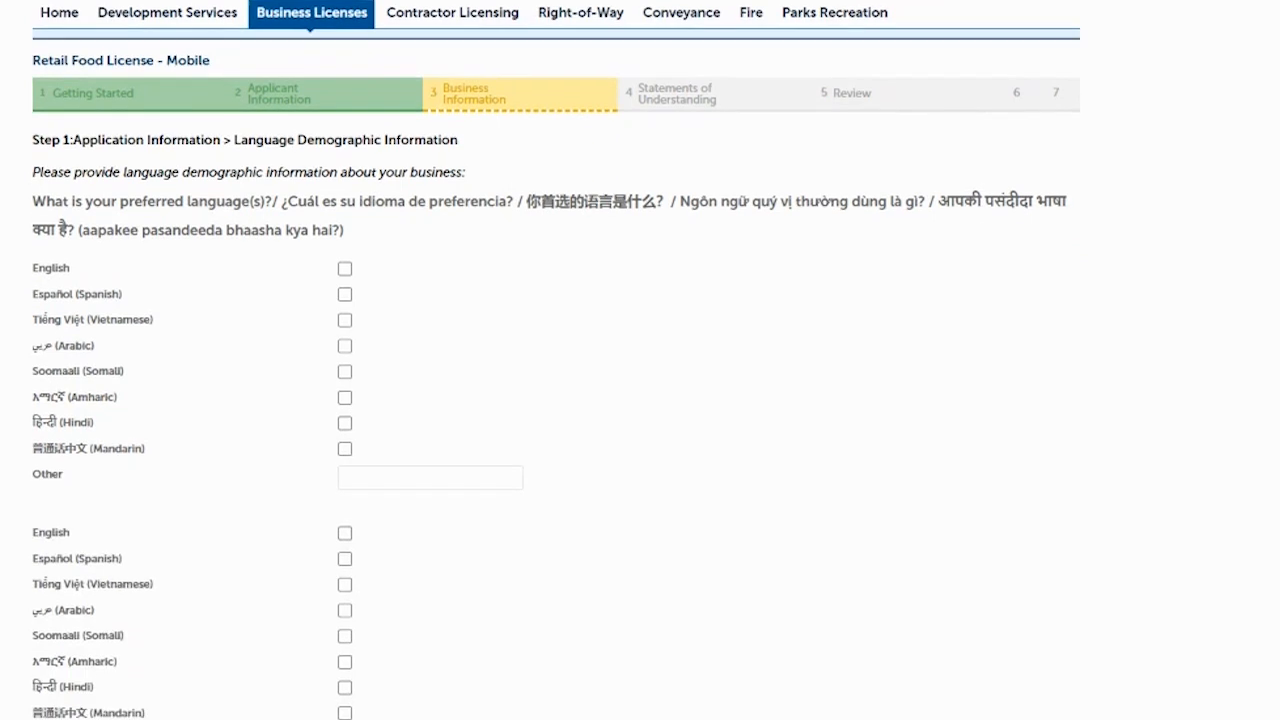
pyautogui.scroll(-1, 640, 360)
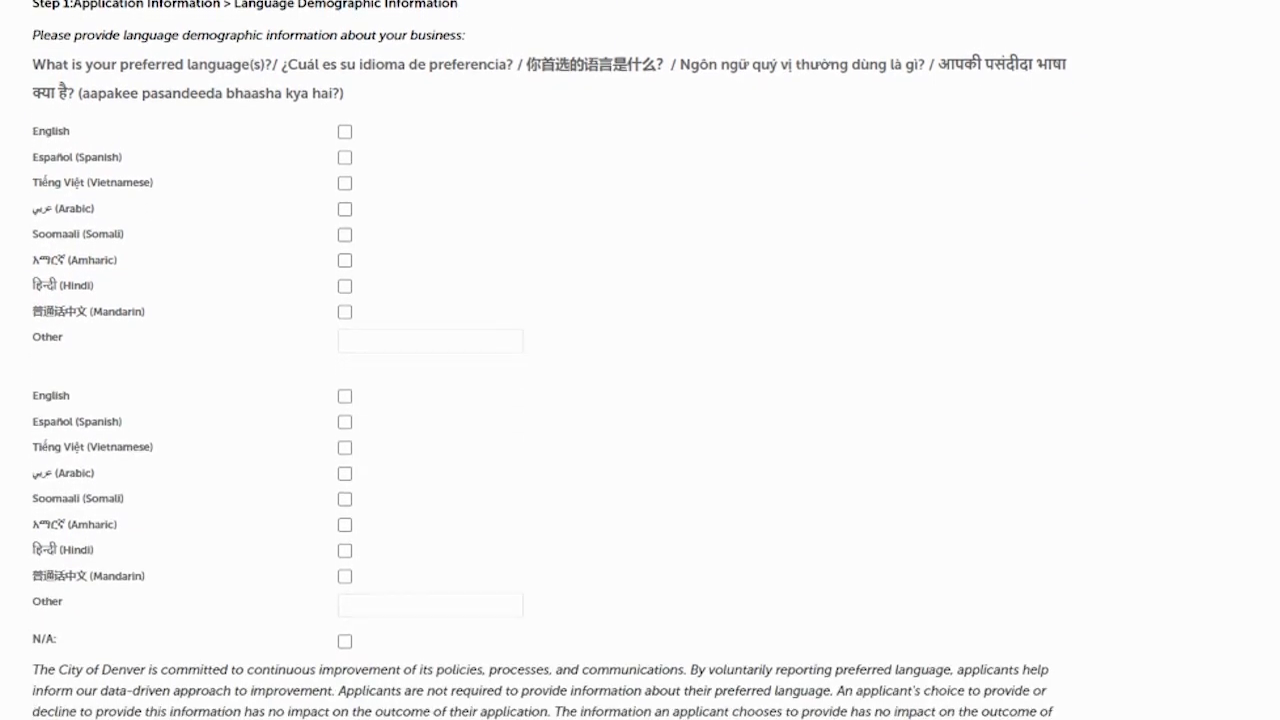
pyautogui.scroll(1, 640, 360)
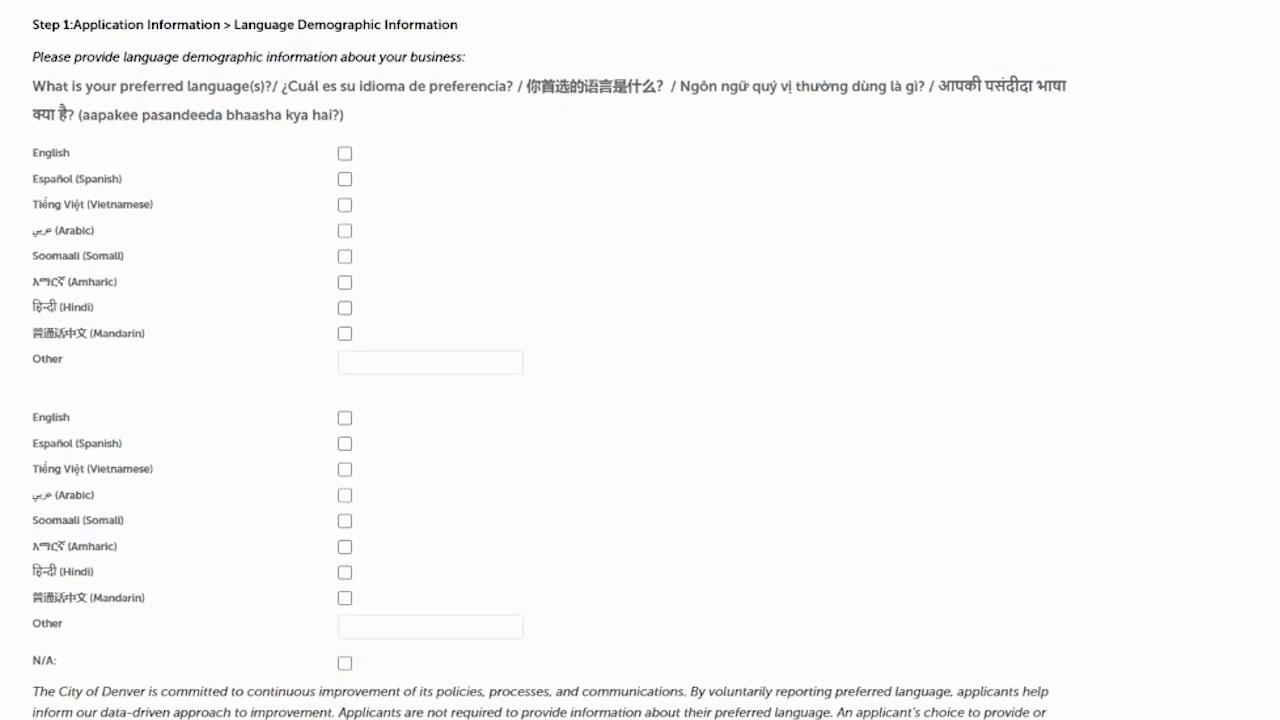
pyautogui.scroll(-3, 640, 360)
pyautogui.scroll(1, 640, 360)
pyautogui.scroll(1, 640, 360)
pyautogui.scroll(-1, 640, 360)
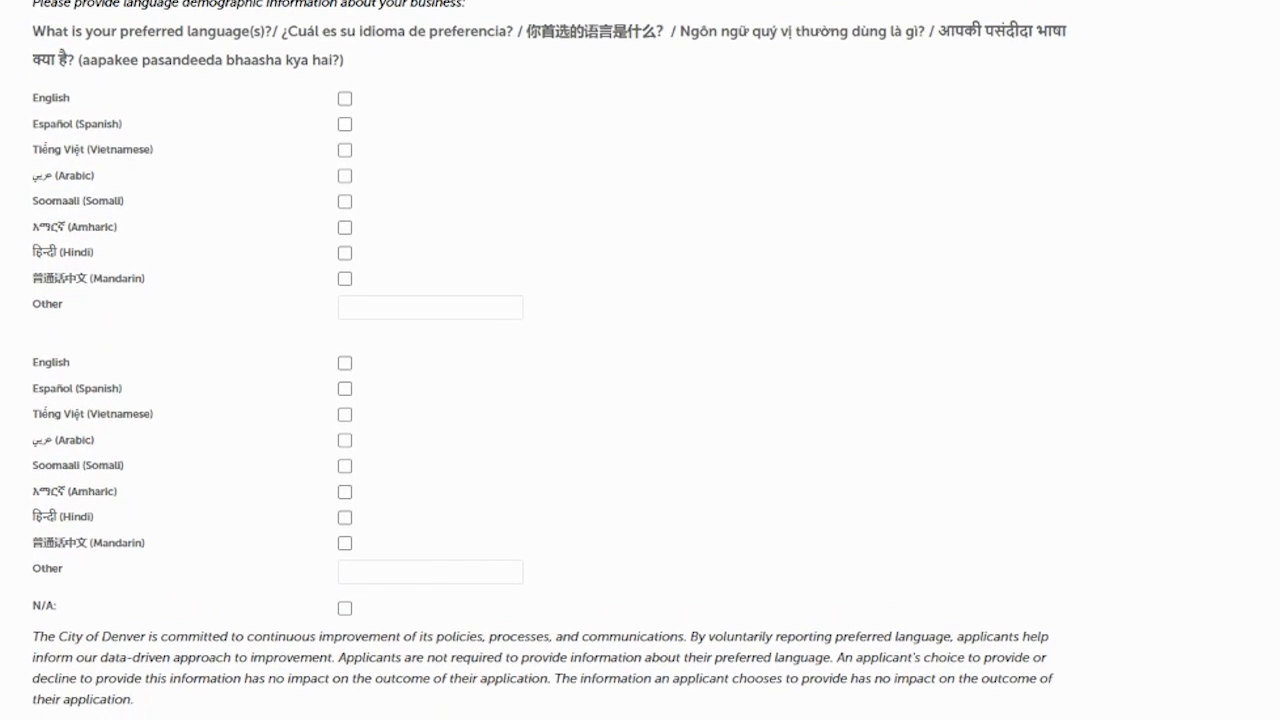
pyautogui.scroll(-1, 640, 360)
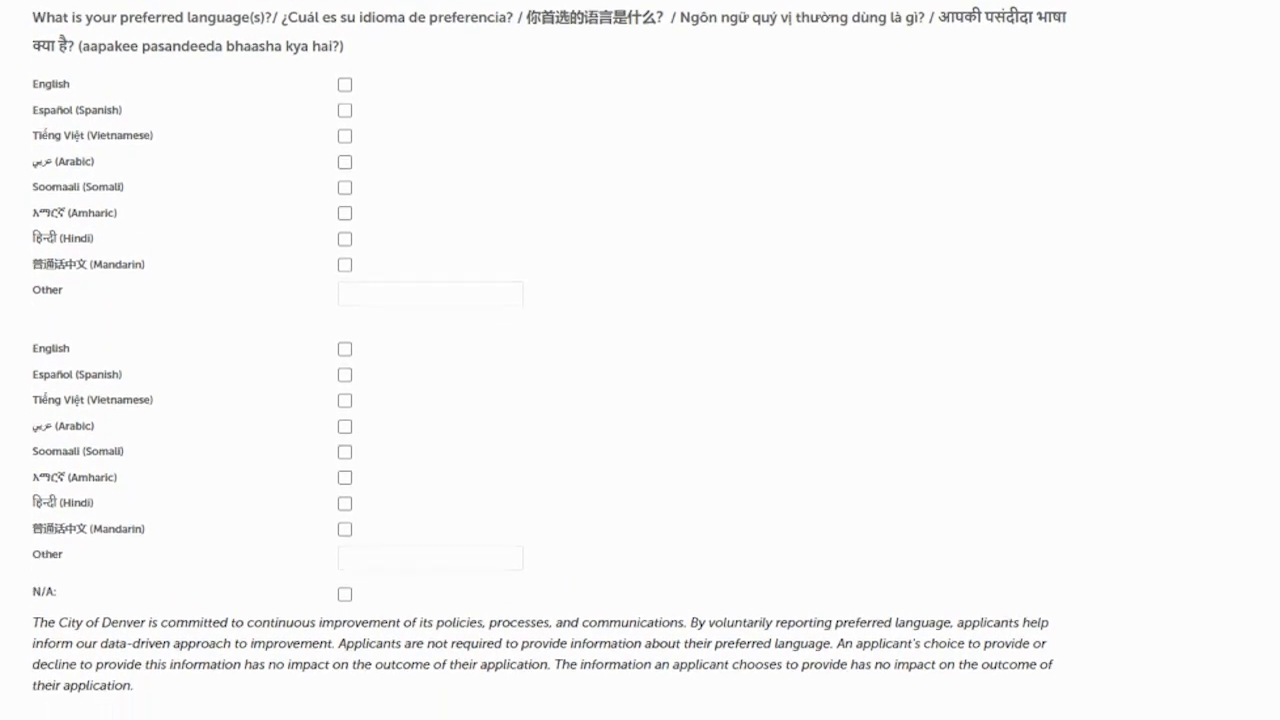
pyautogui.scroll(1, 640, 360)
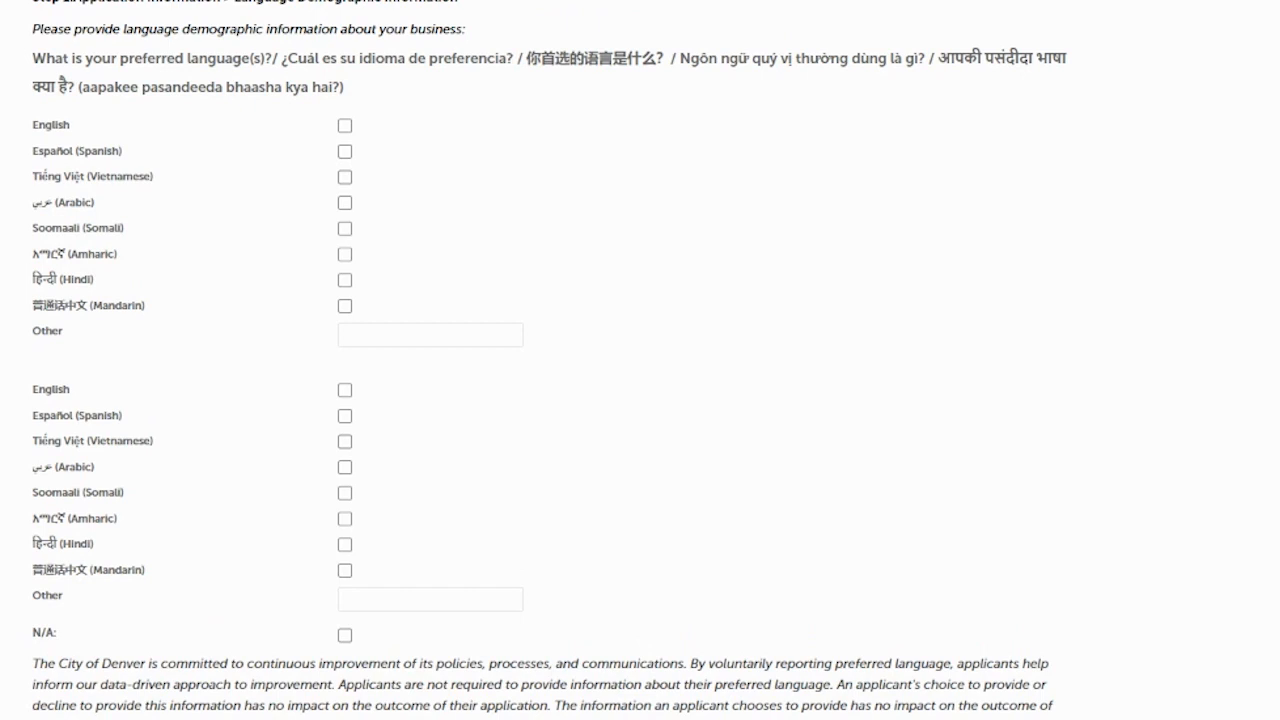
pyautogui.scroll(1, 560, 320)
pyautogui.scroll(-2, 560, 320)
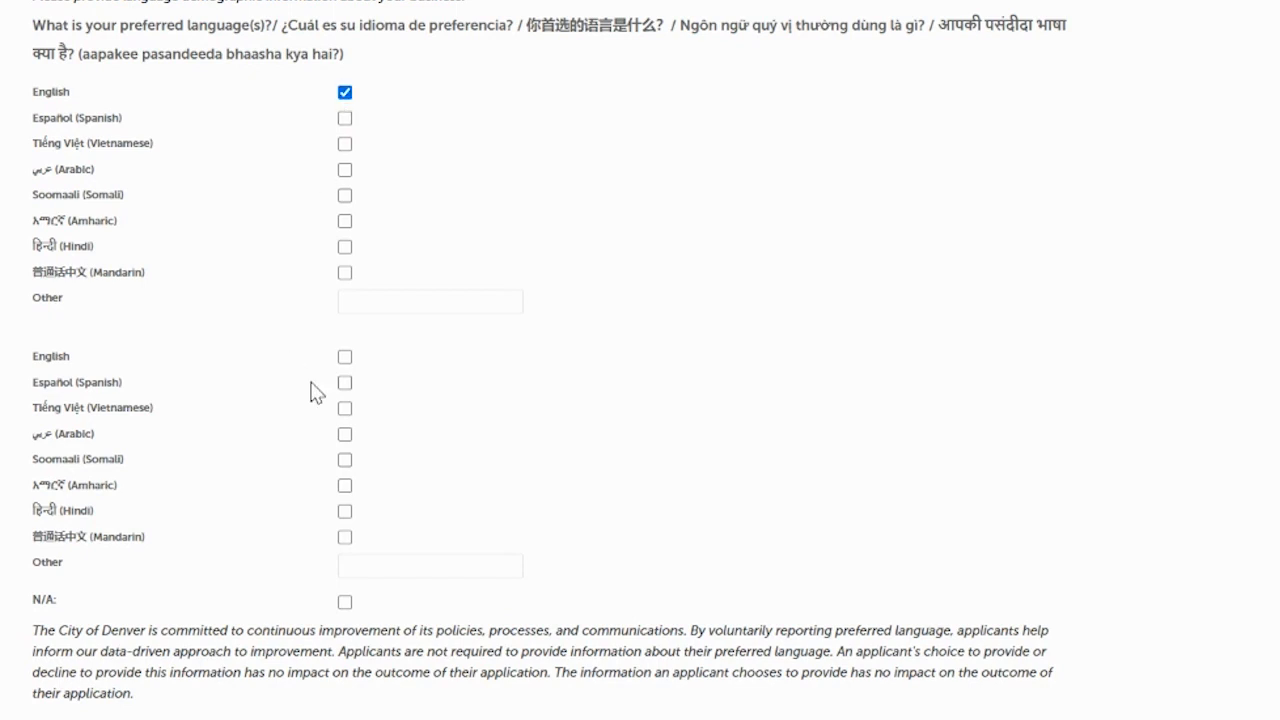
pyautogui.click(344, 384)
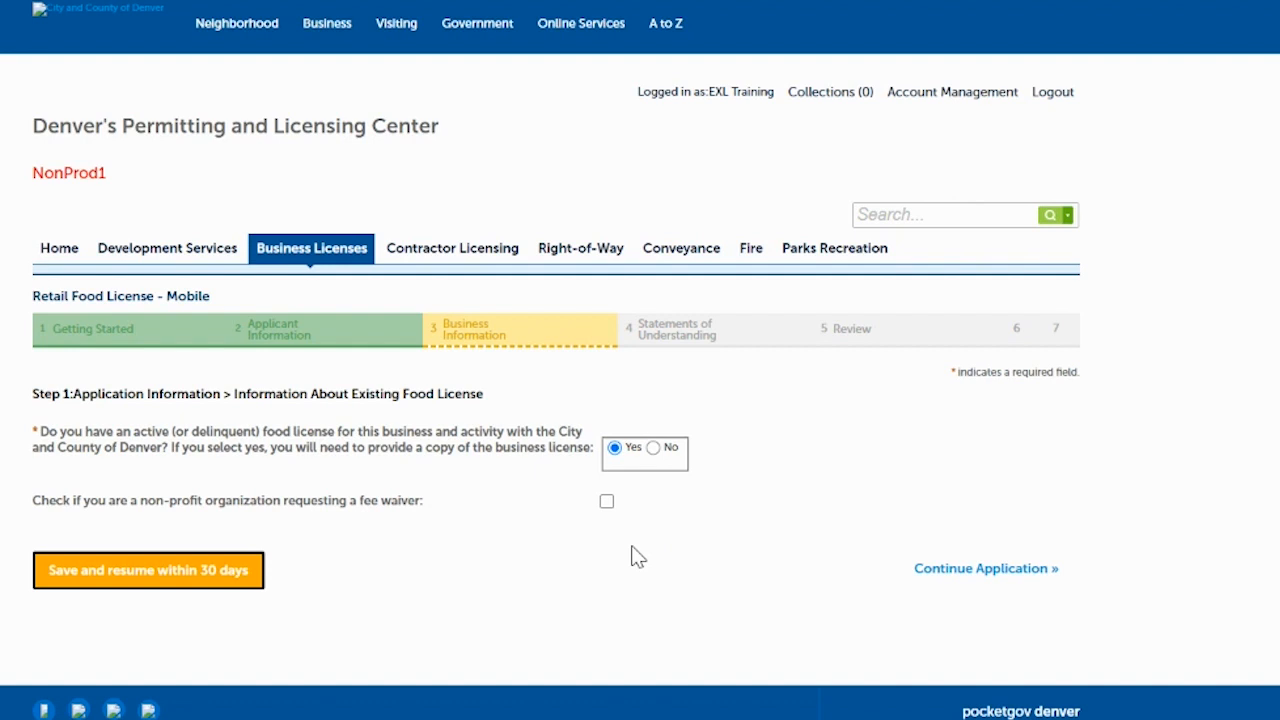
# Submit the existing food license answers, answer No to the crime or ordinance violation question, and continue to the document uploads.
pyautogui.click(992, 578)
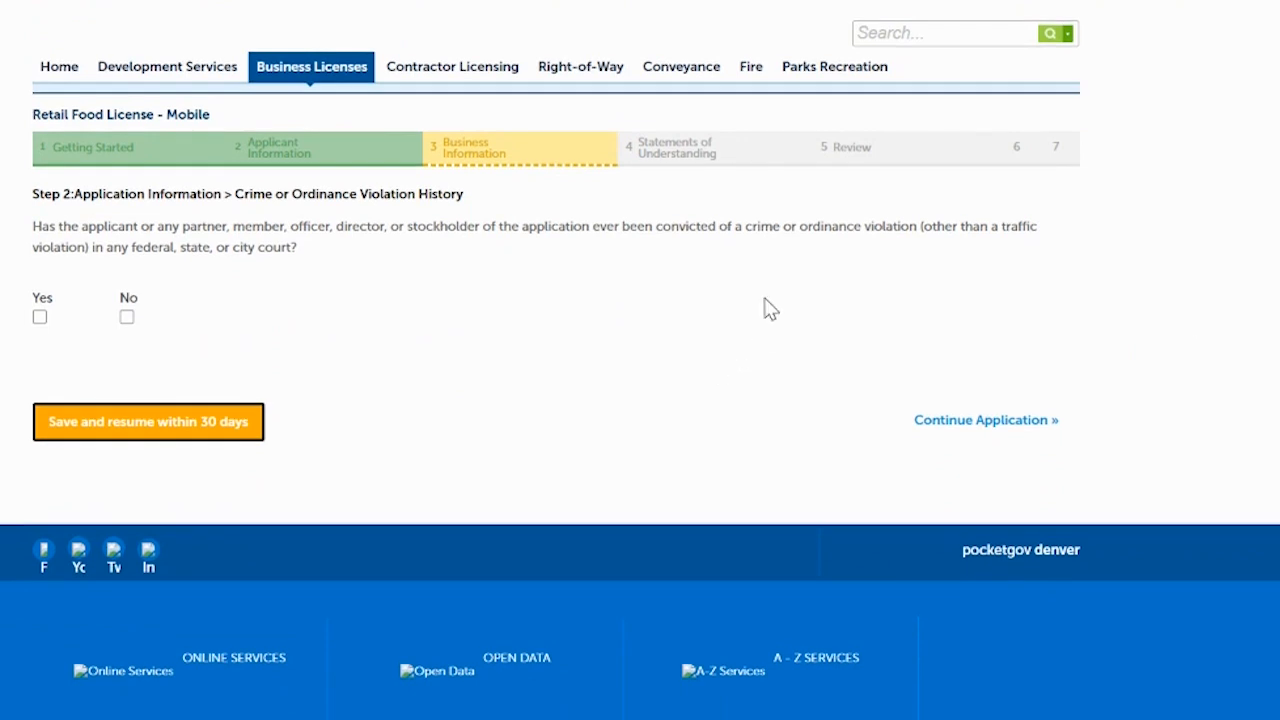
pyautogui.moveTo(584, 279); pyautogui.dragTo(495, 234)
pyautogui.click(506, 263)
pyautogui.click(963, 425)
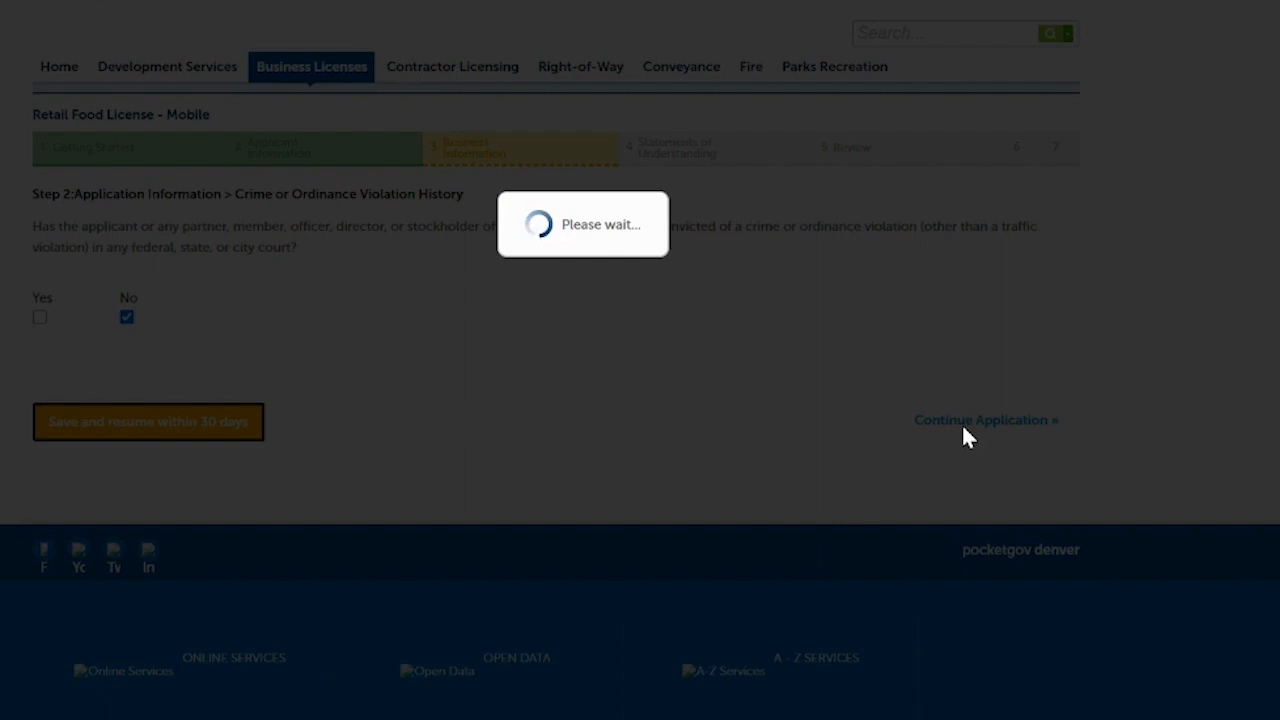
pyautogui.scroll(-3, 963, 427)
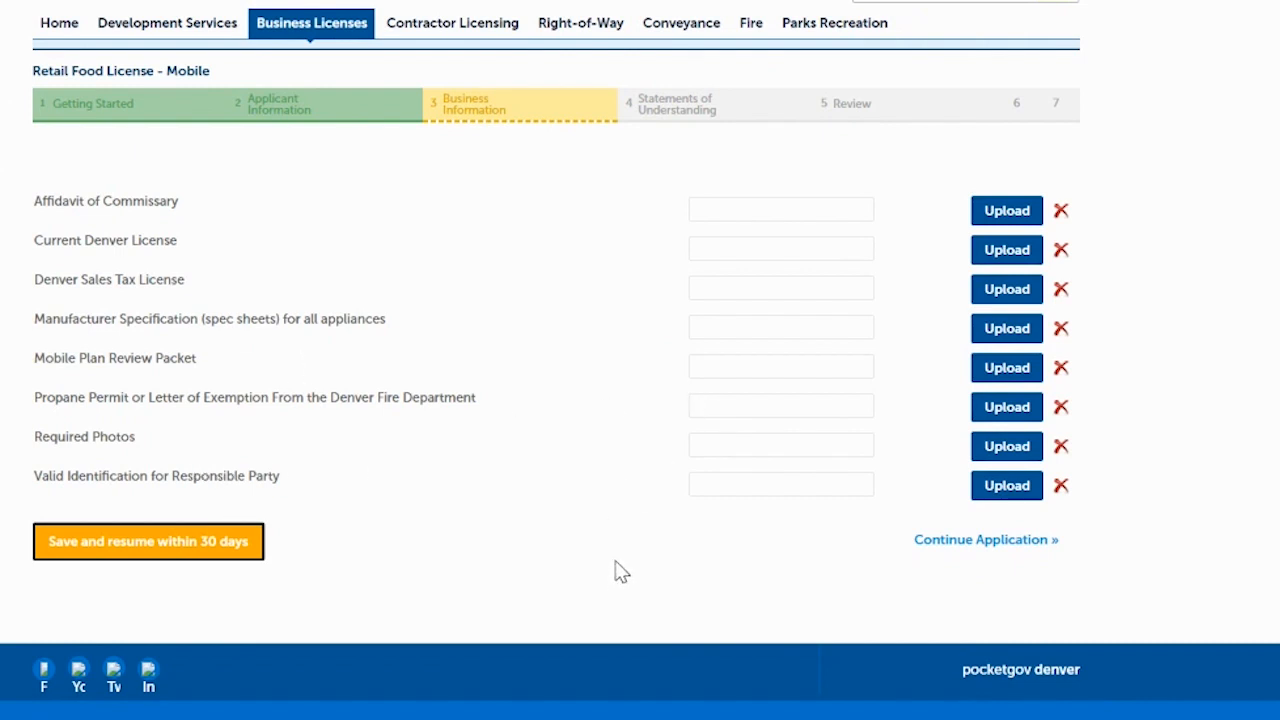
pyautogui.click(1008, 218)
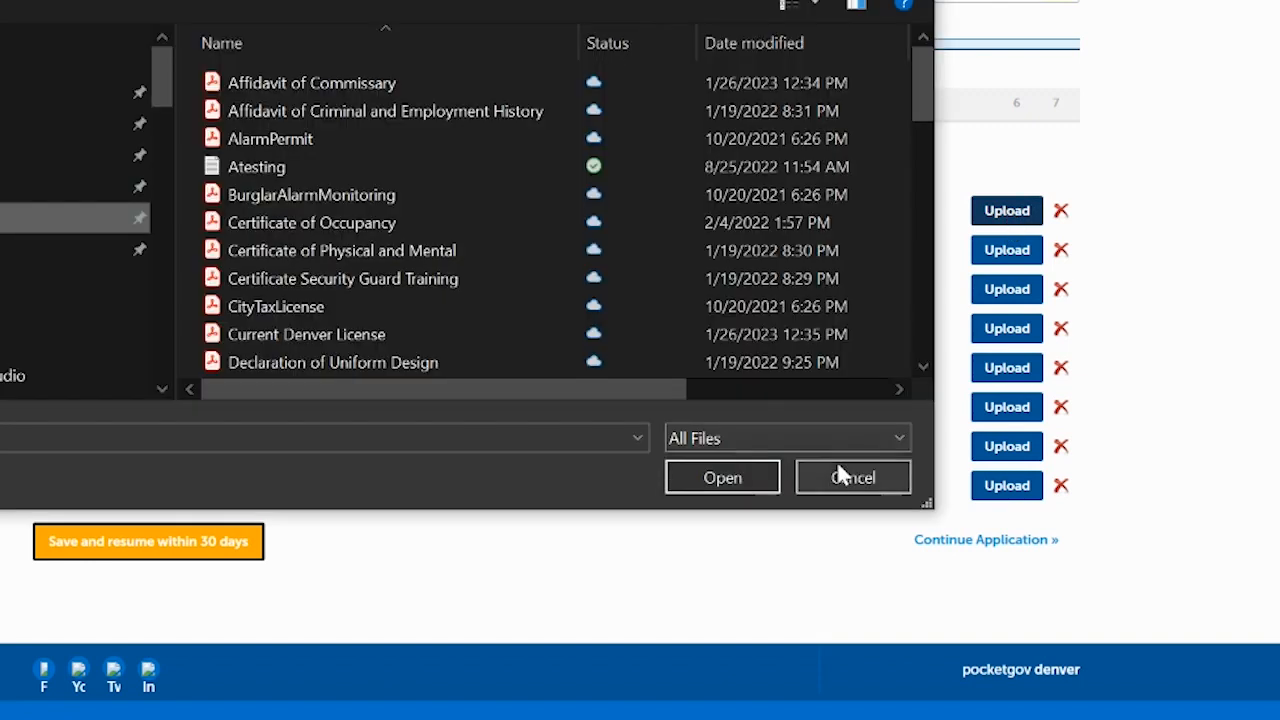
pyautogui.click(840, 470)
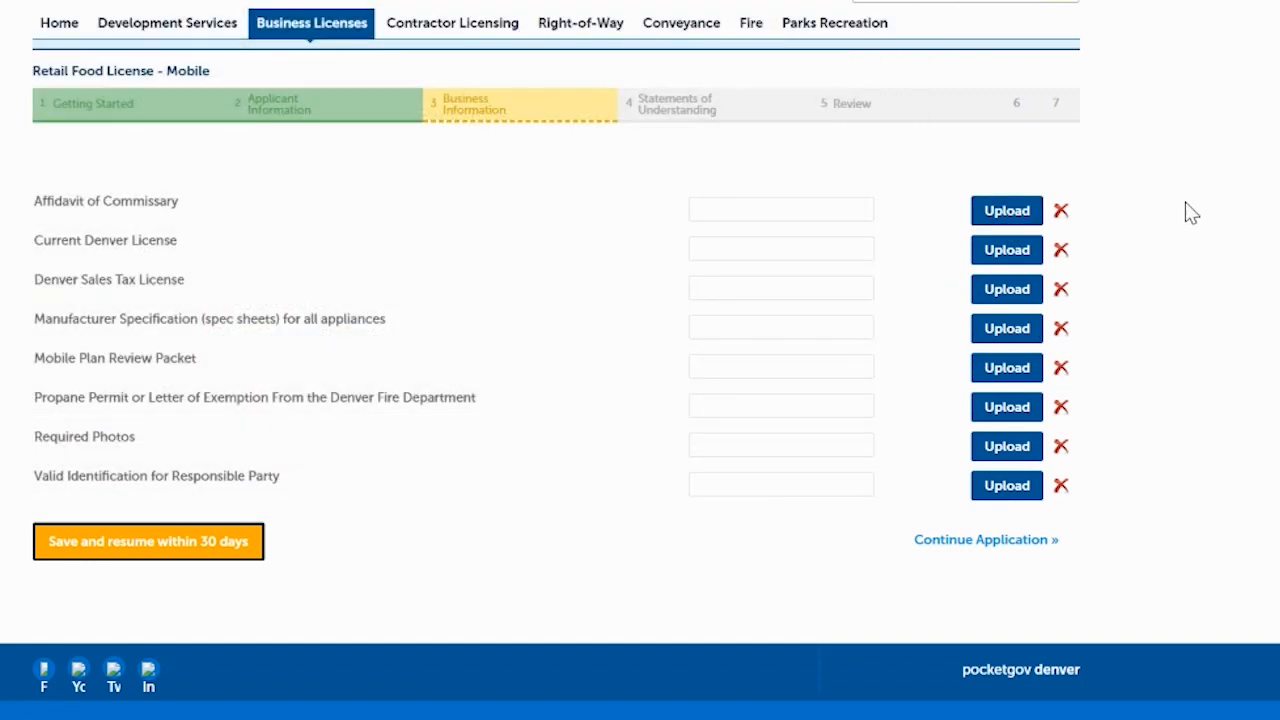
# Upload the Atesting text file as the Affidavit of Commissary.
pyautogui.click(1008, 213)
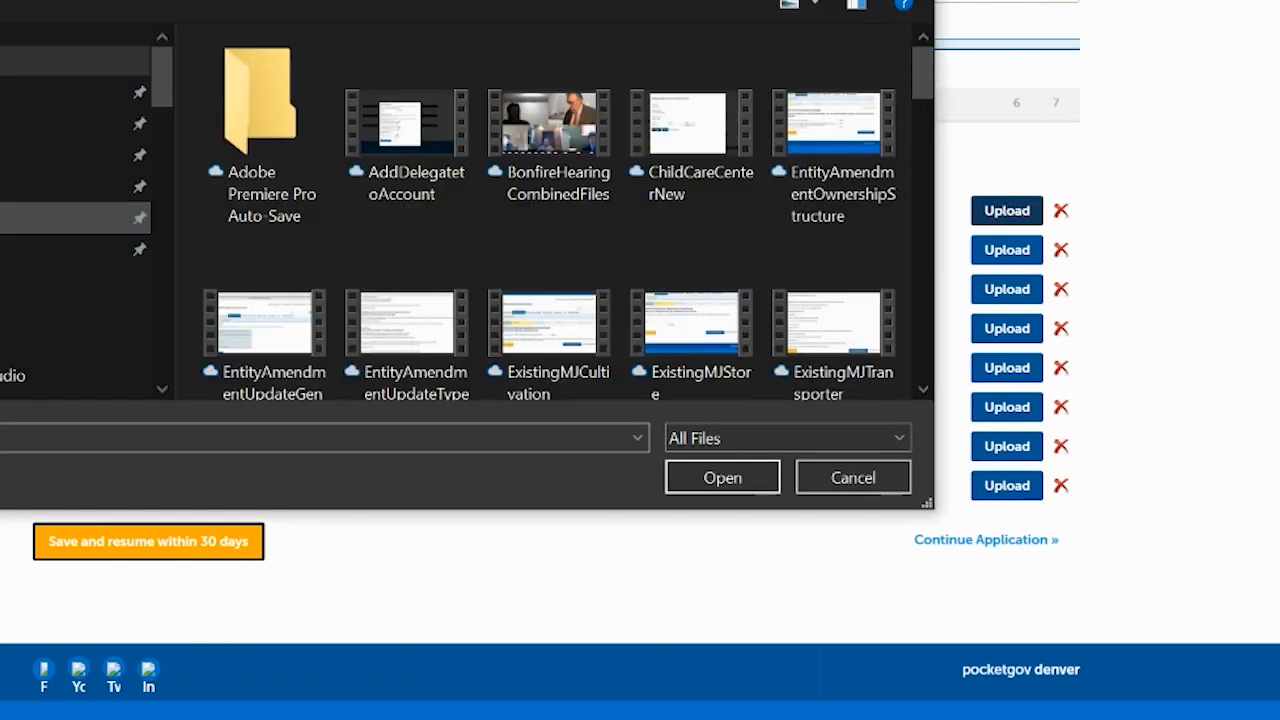
pyautogui.click(75, 217)
pyautogui.click(247, 169)
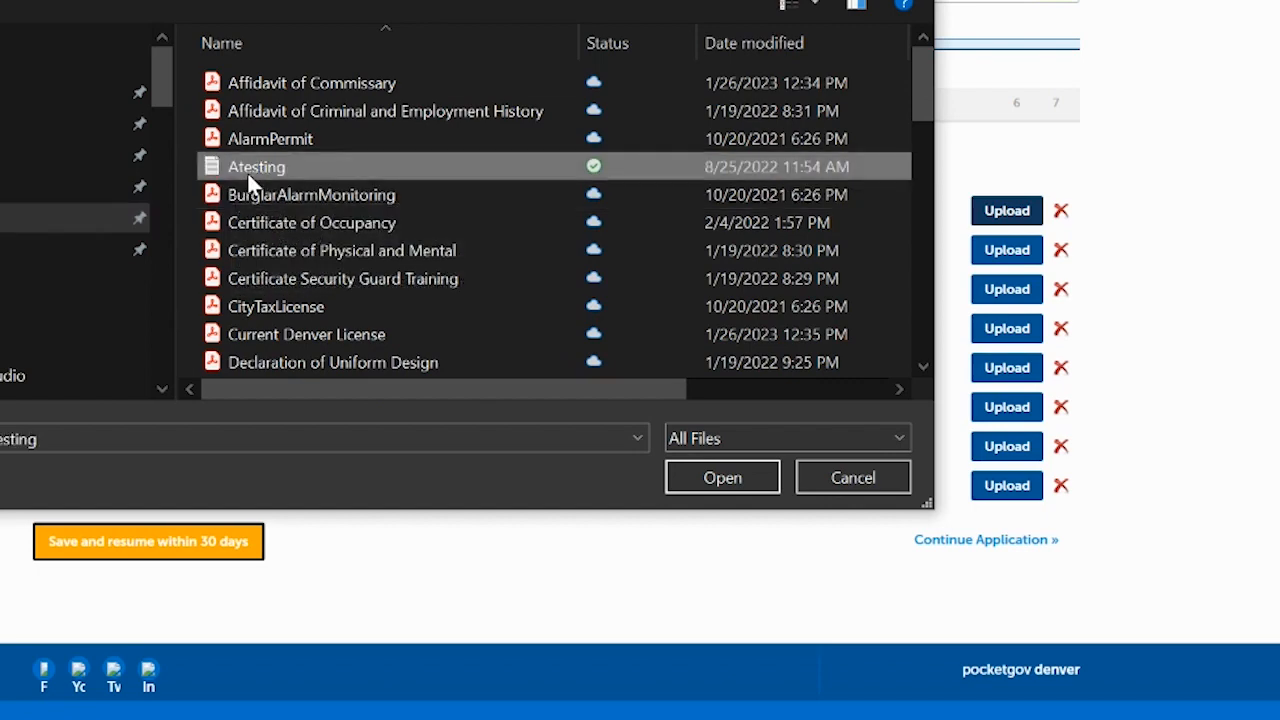
pyautogui.click(716, 469)
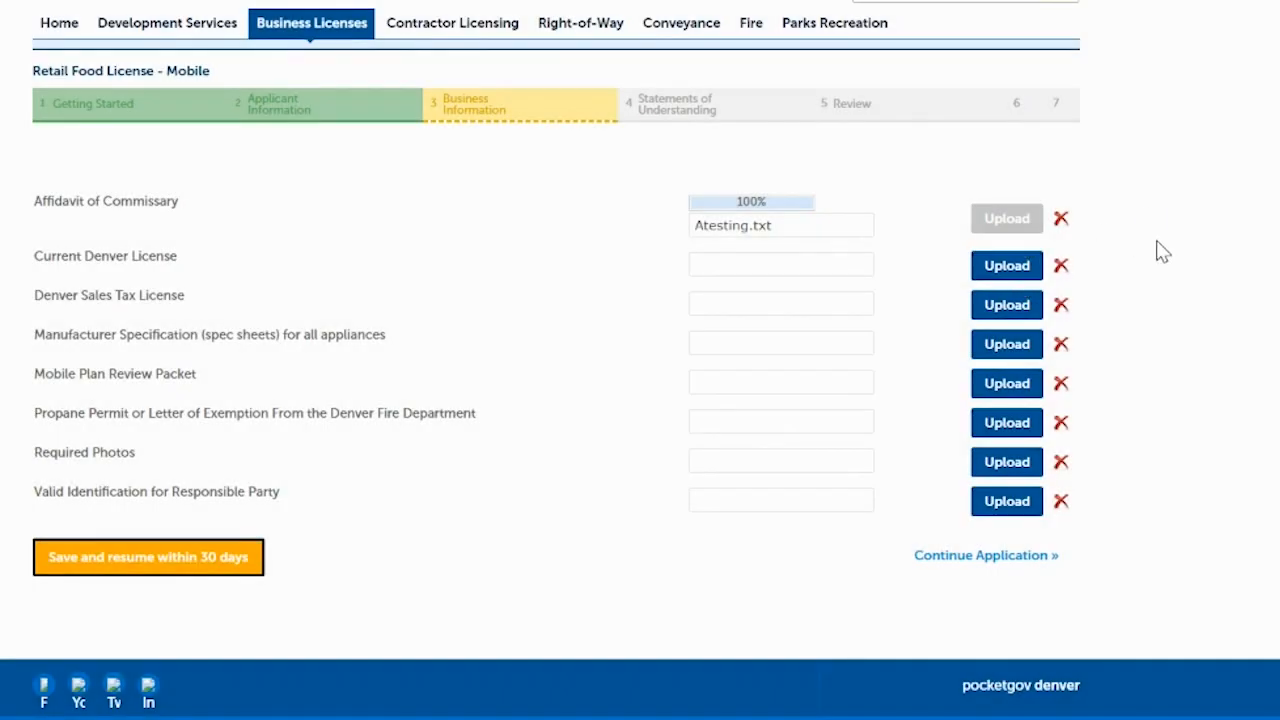
# Upload Atesting for the Current Denver License and every remaining document through Valid Identification for Responsible Party, and continue.
pyautogui.click(1008, 336)
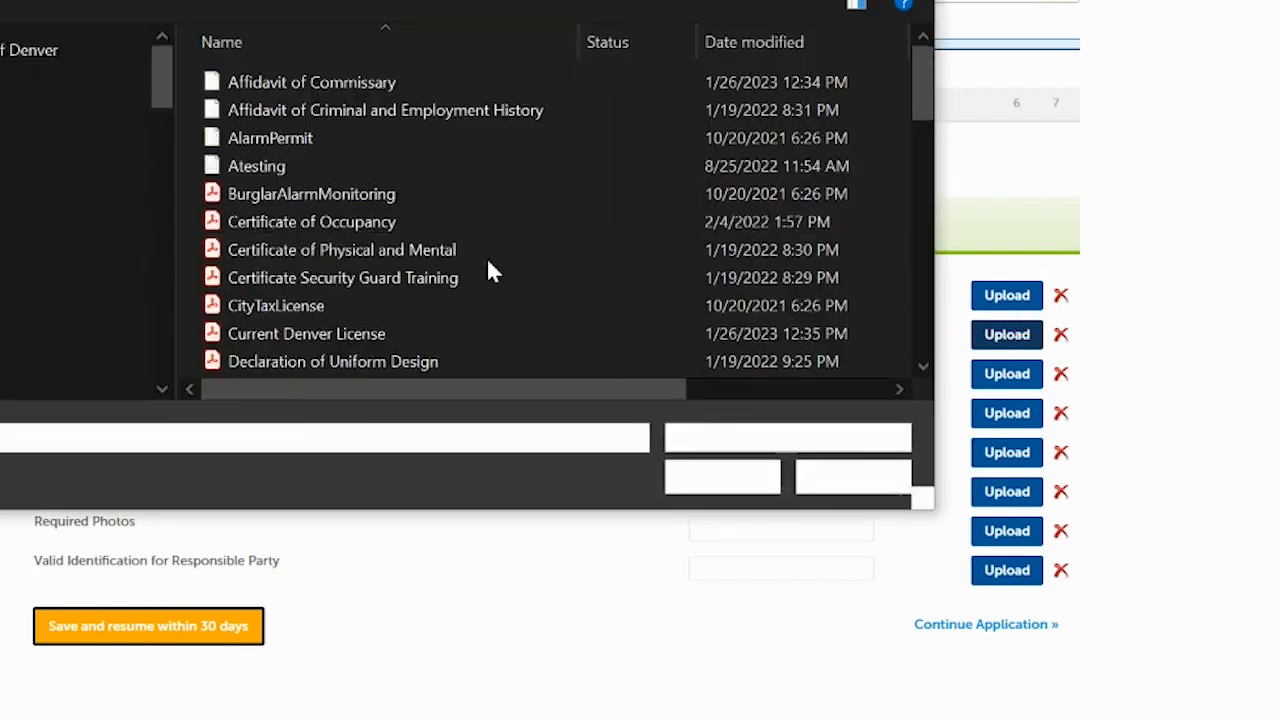
pyautogui.click(265, 169)
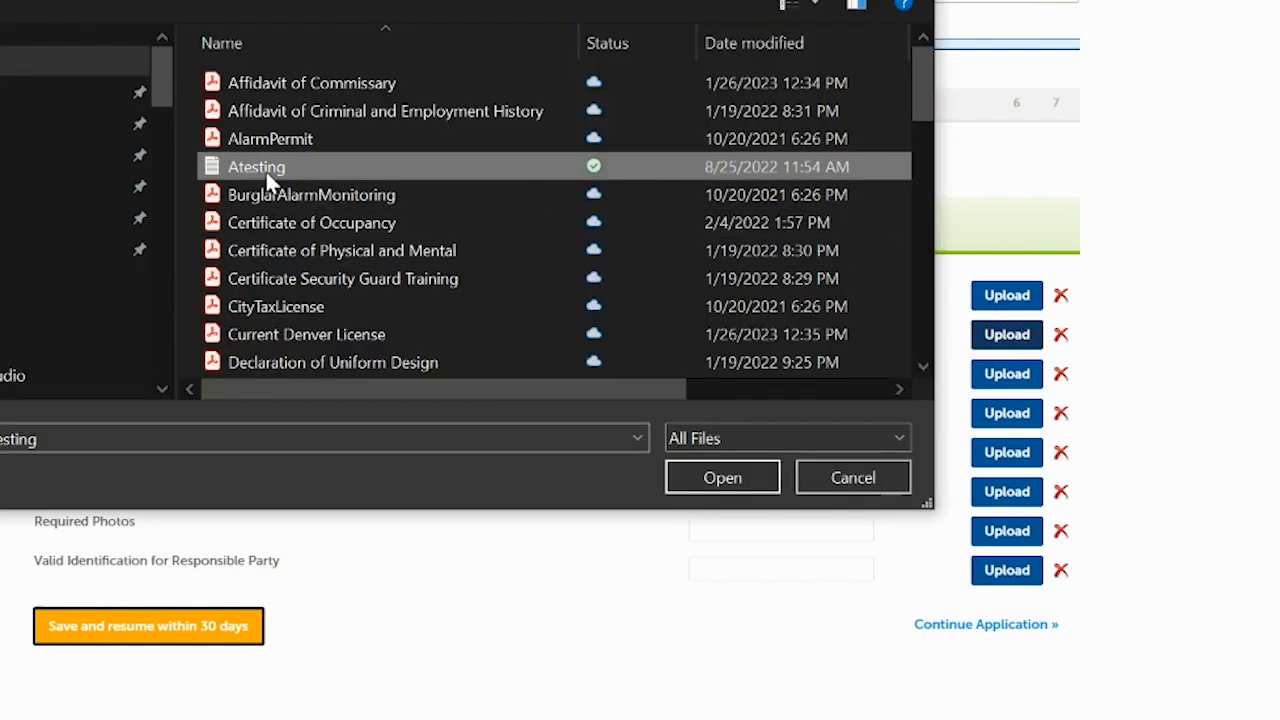
pyautogui.click(712, 487)
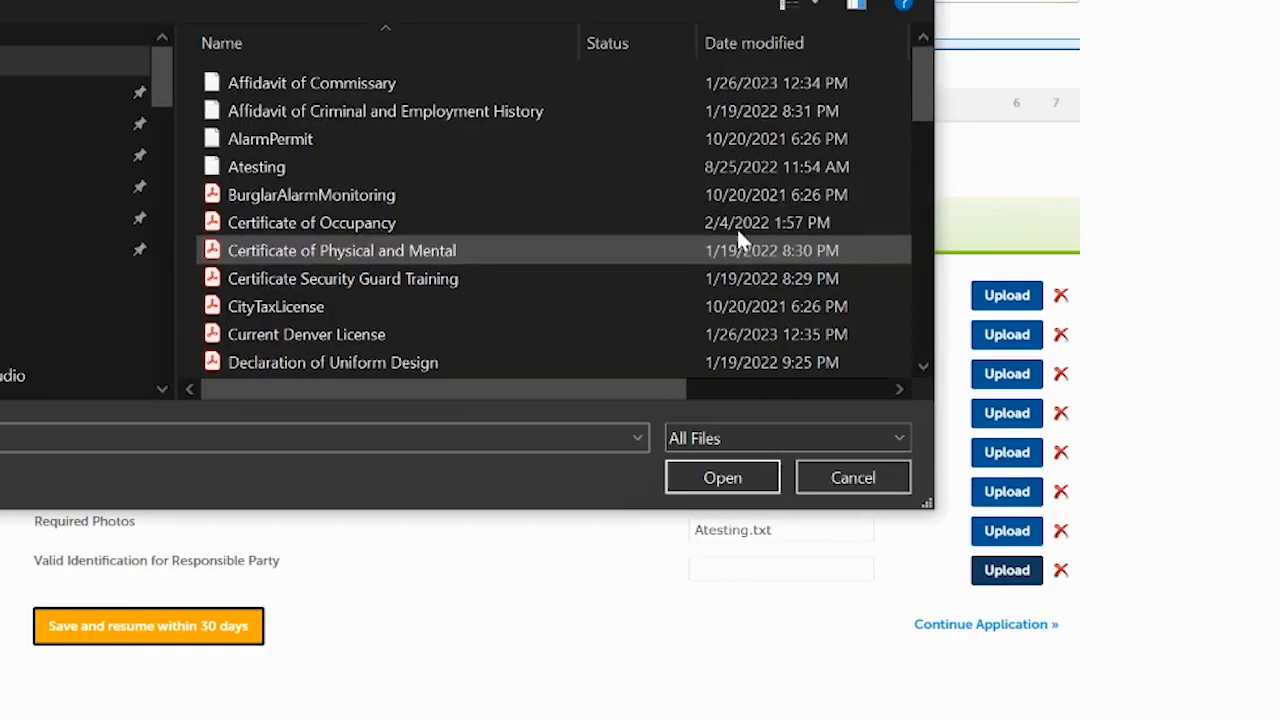
pyautogui.click(314, 173)
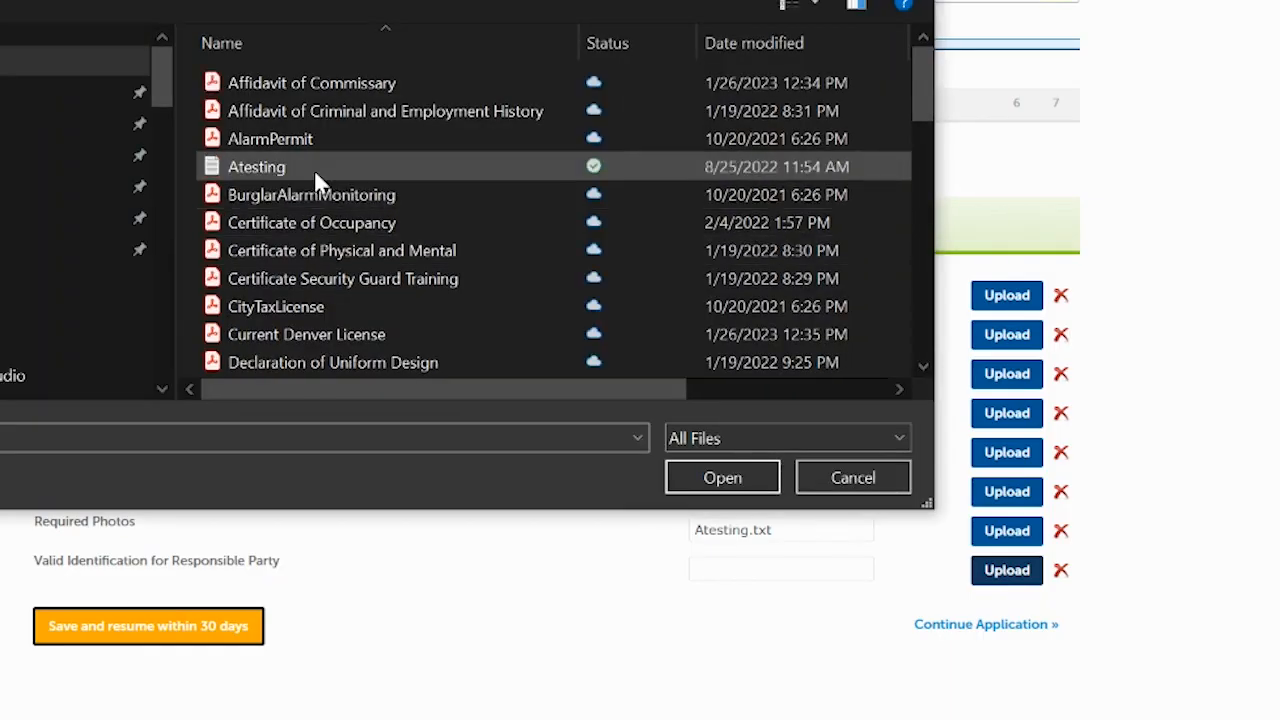
pyautogui.click(691, 472)
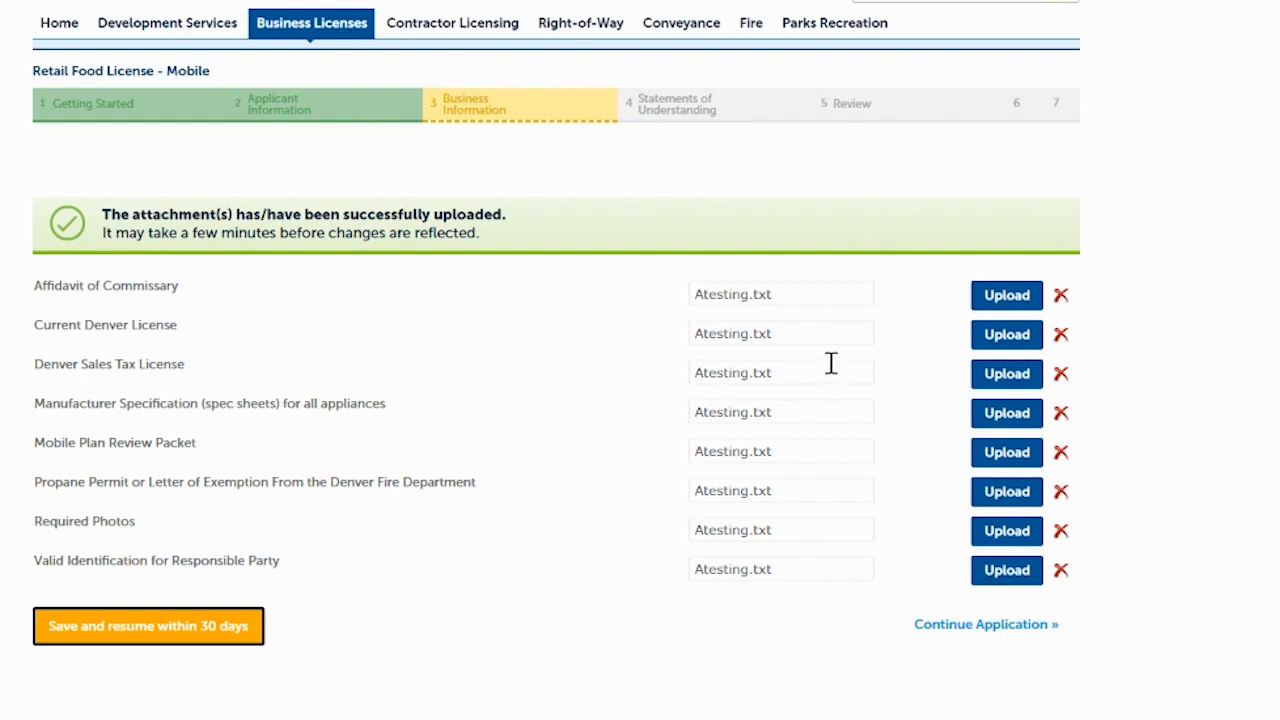
pyautogui.click(941, 625)
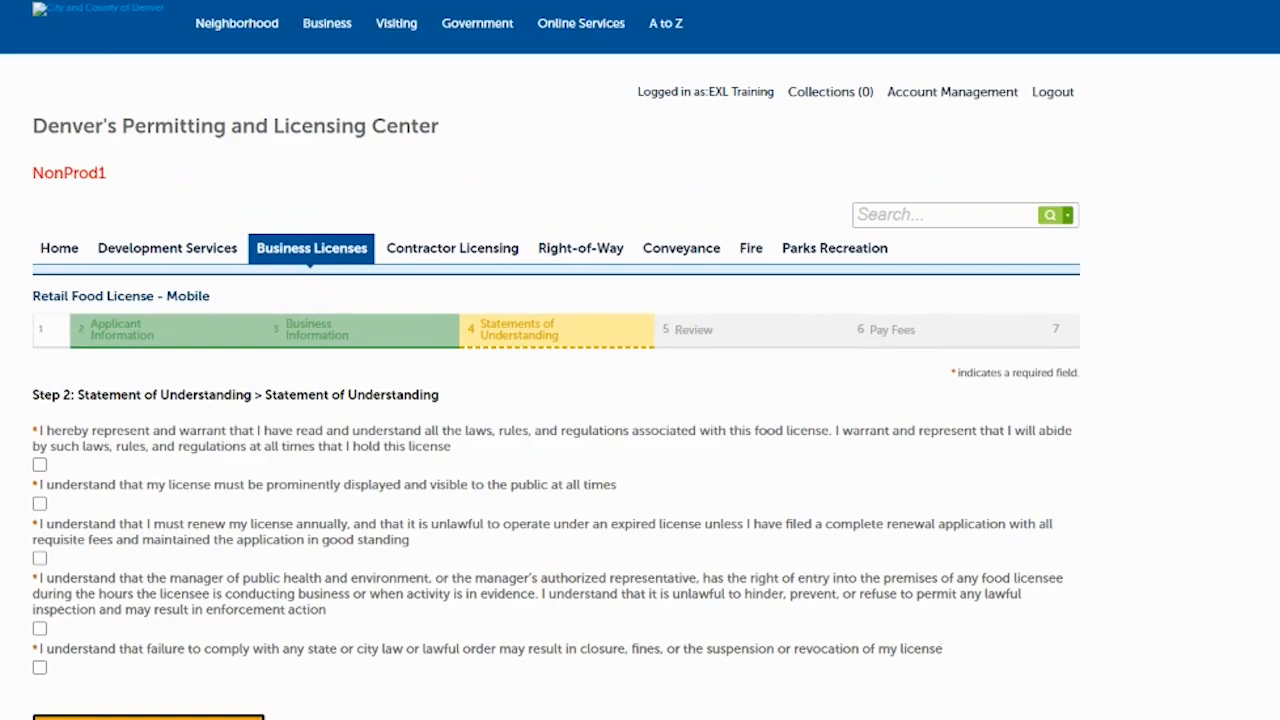
# Accept all five statements of understanding about food license laws, display, annual renewal, right of entry and compliance.
pyautogui.scroll(-3, 640, 360)
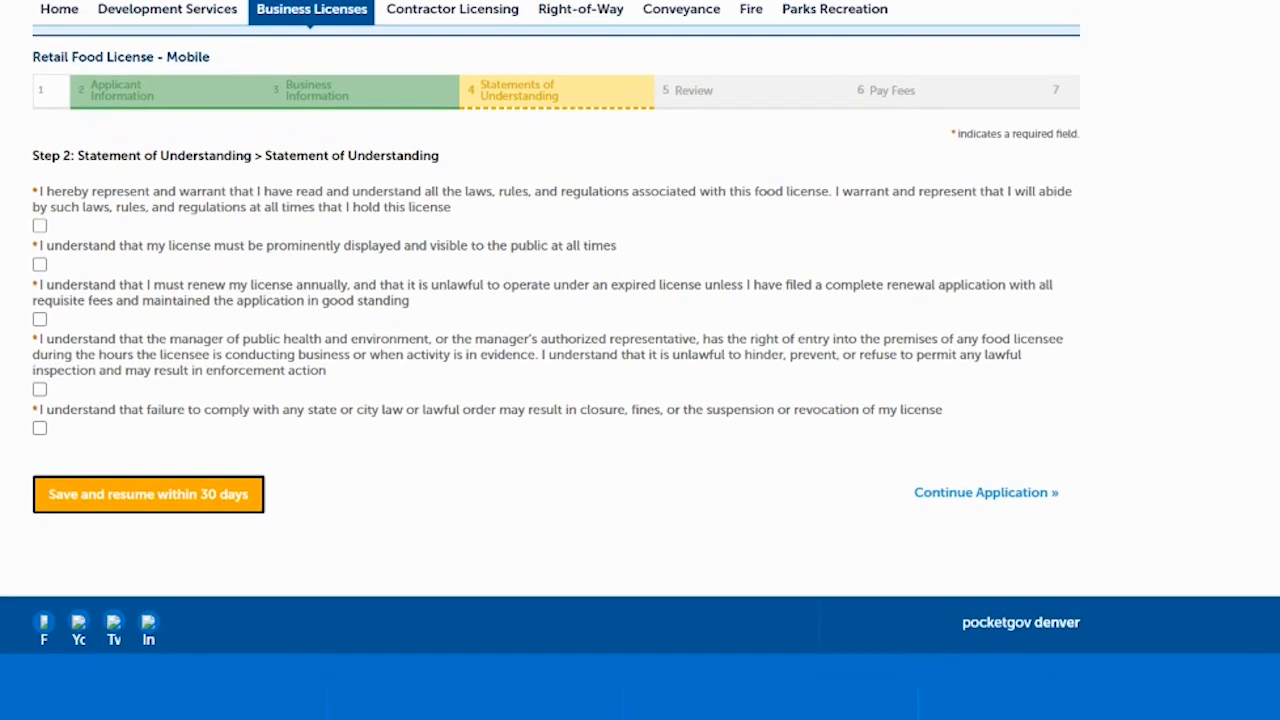
pyautogui.scroll(1, 640, 360)
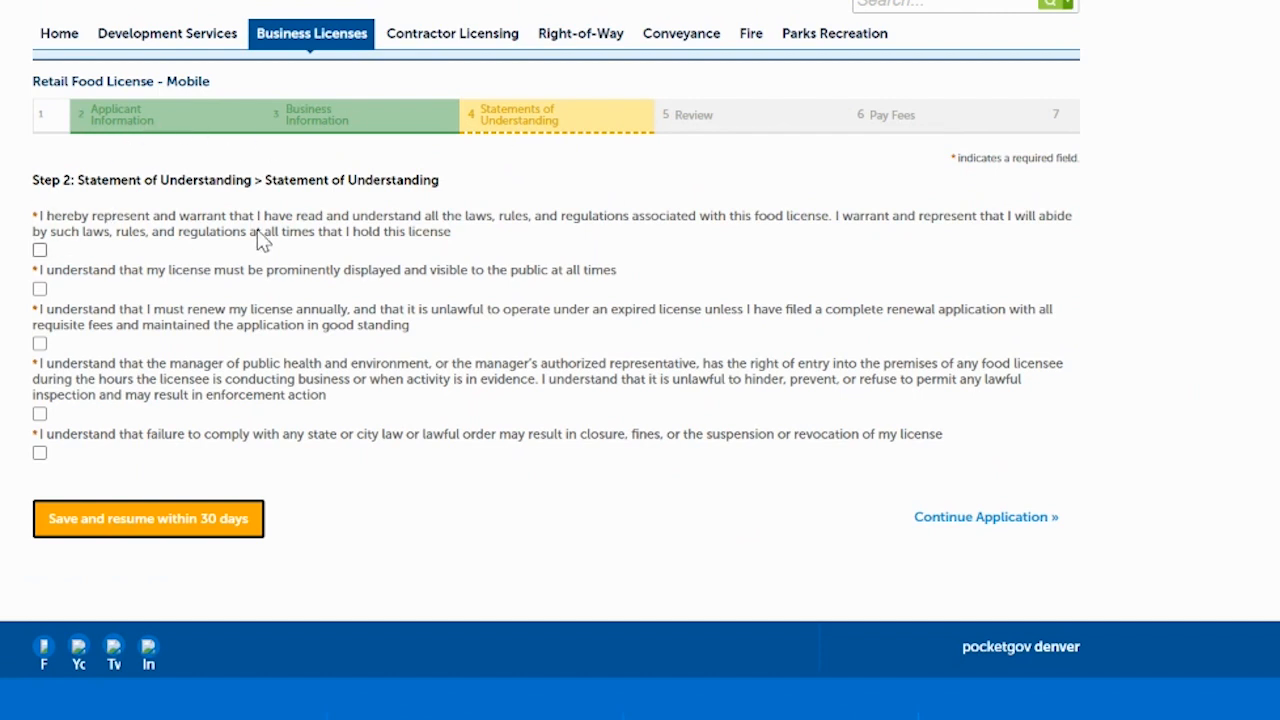
pyautogui.click(40, 250)
pyautogui.click(40, 289)
pyautogui.click(40, 343)
pyautogui.click(40, 414)
pyautogui.click(39, 455)
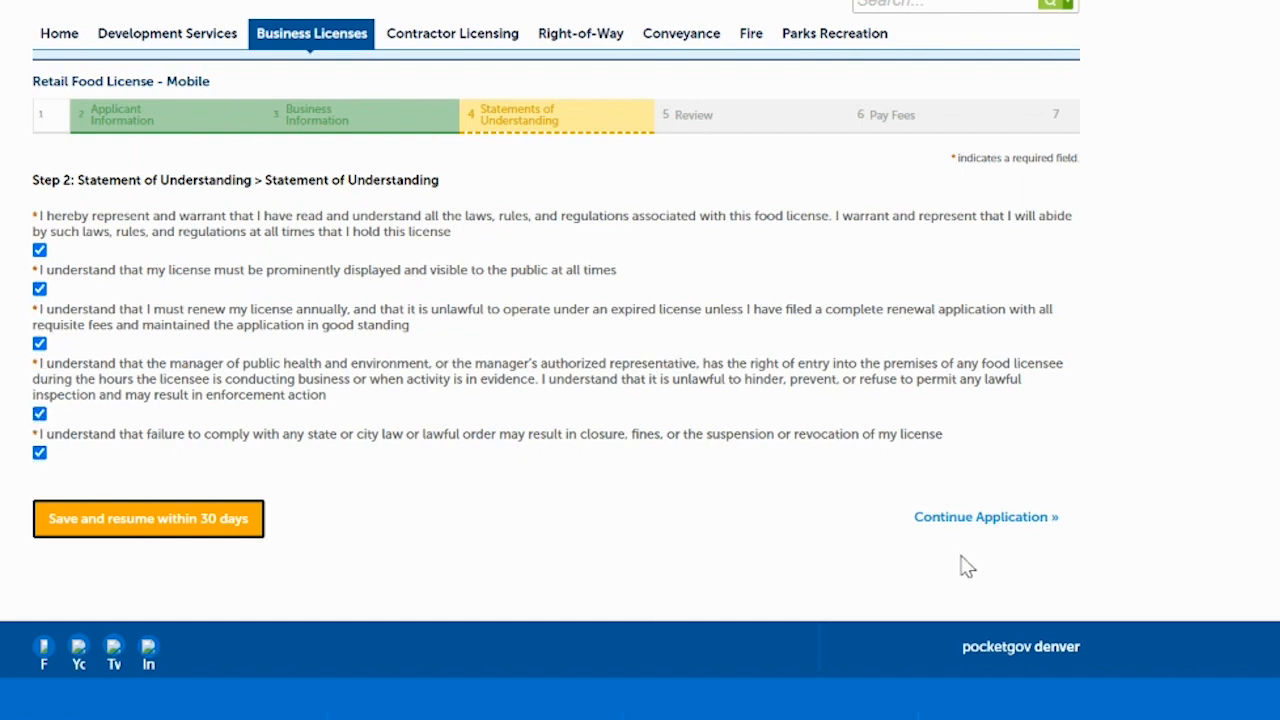
# Continue to the Review stage and examine the entered application information from Record Type through Required Documents and the Oath of Application.
pyautogui.click(985, 518)
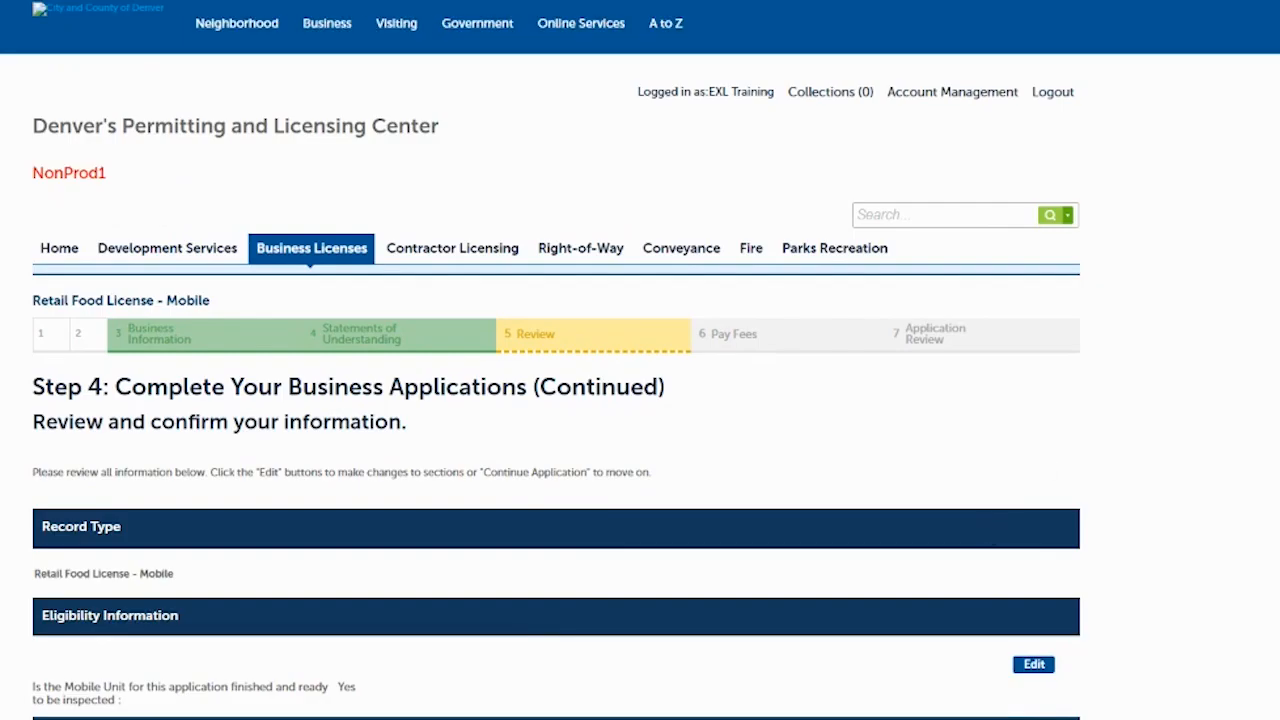
pyautogui.scroll(-6, 556, 360)
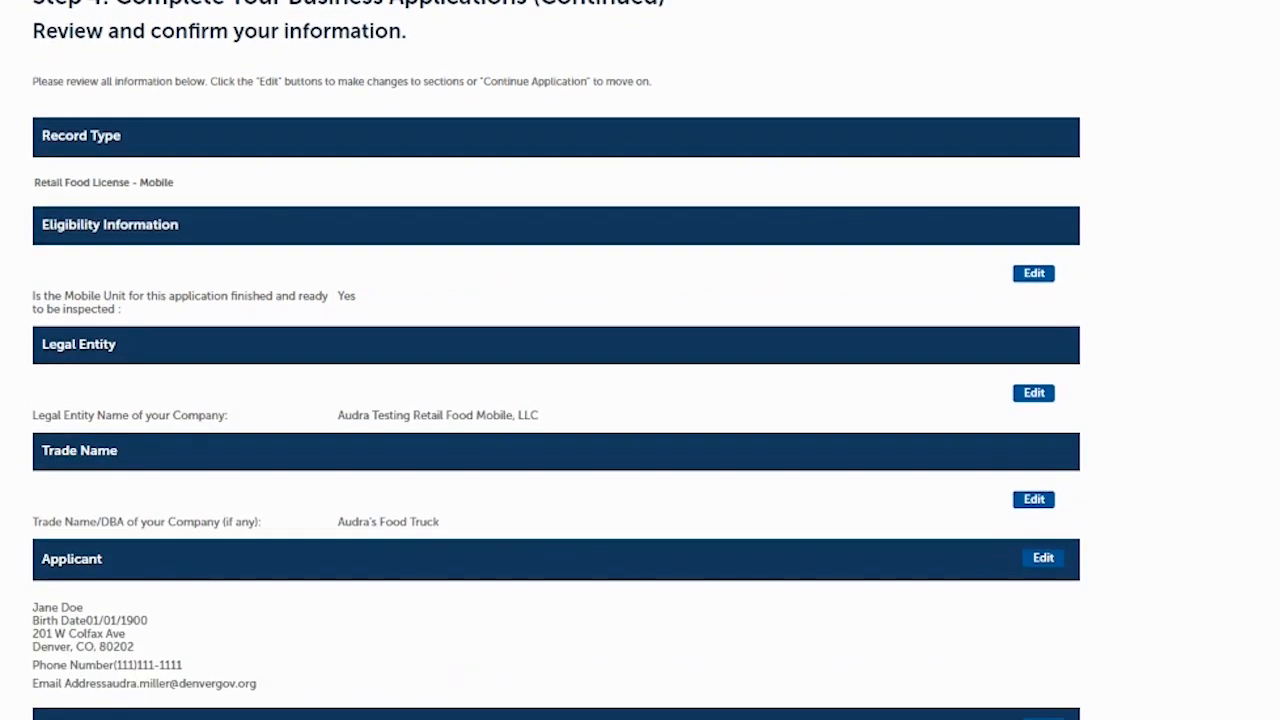
pyautogui.scroll(-1, 556, 360)
pyautogui.scroll(2, 556, 360)
pyautogui.scroll(-1, 556, 360)
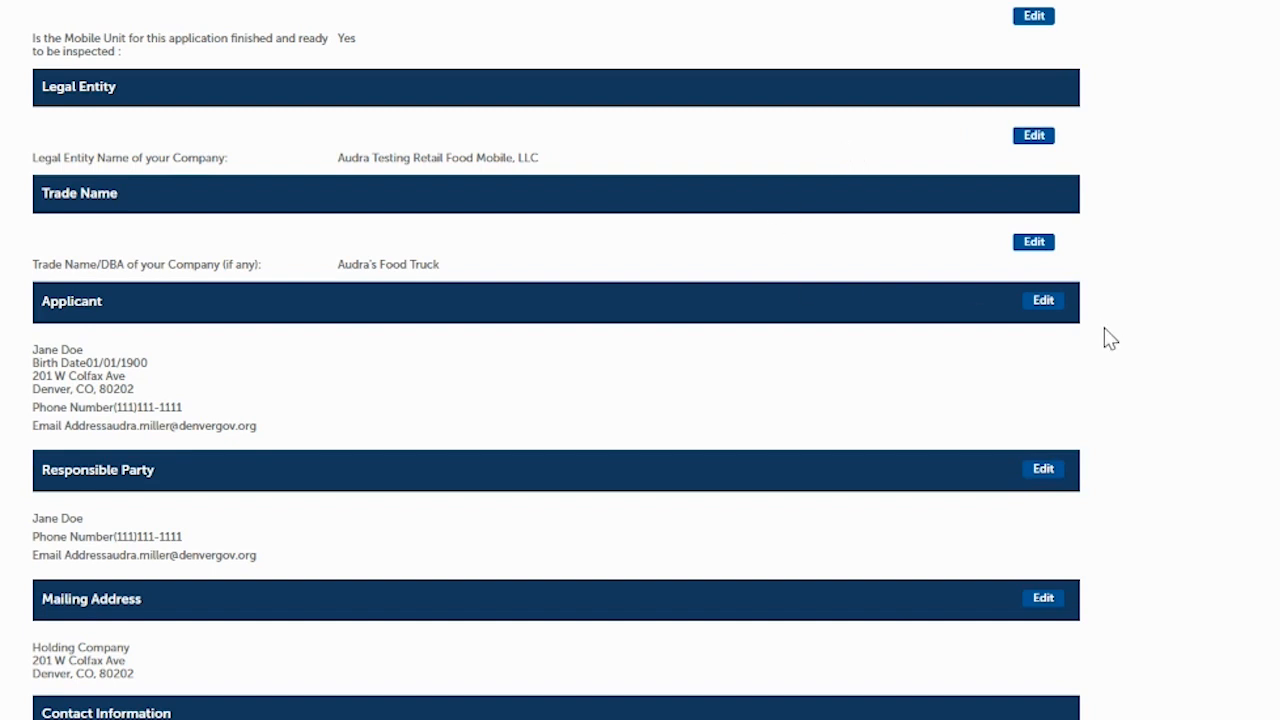
pyautogui.scroll(-8, 556, 360)
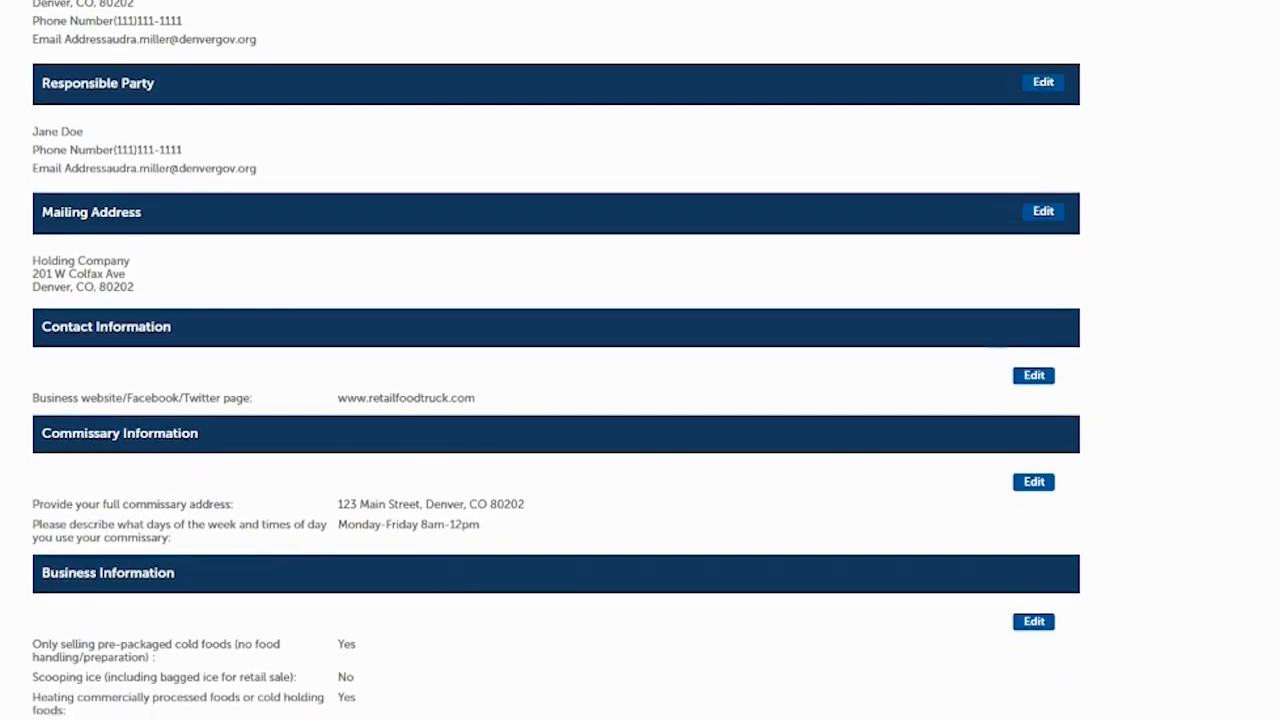
pyautogui.scroll(-11, 556, 360)
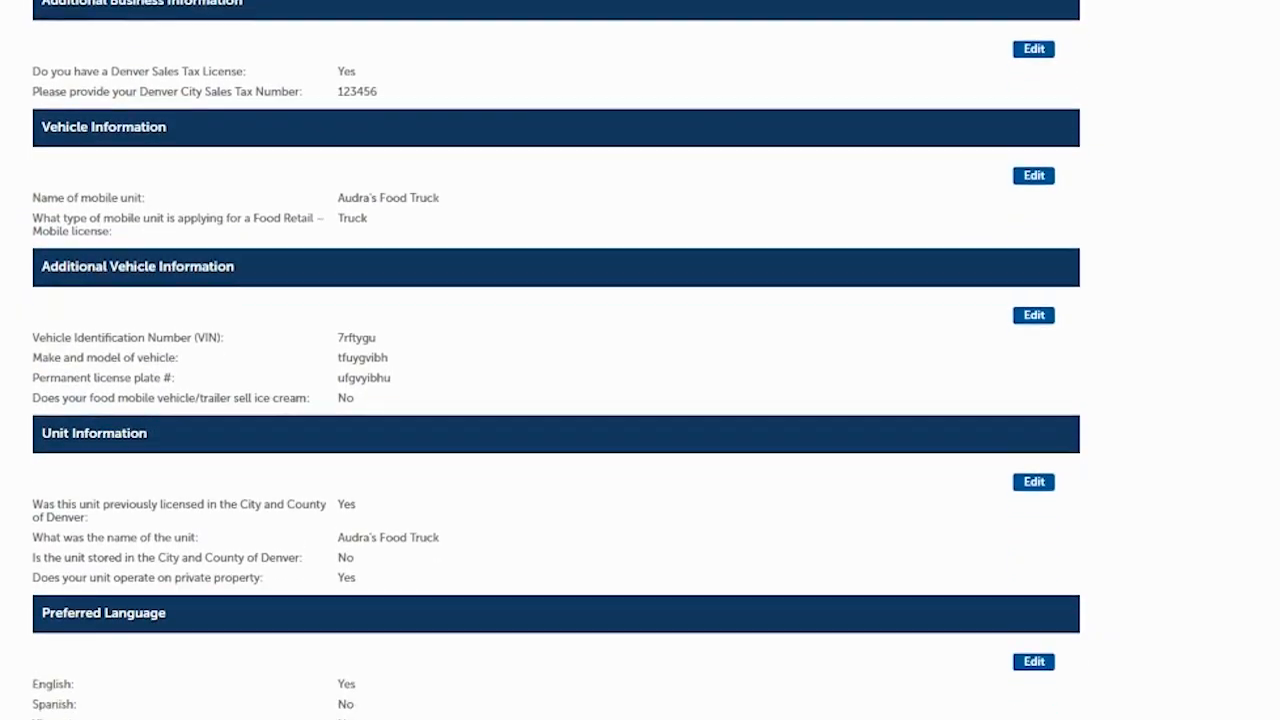
pyautogui.scroll(-9, 556, 360)
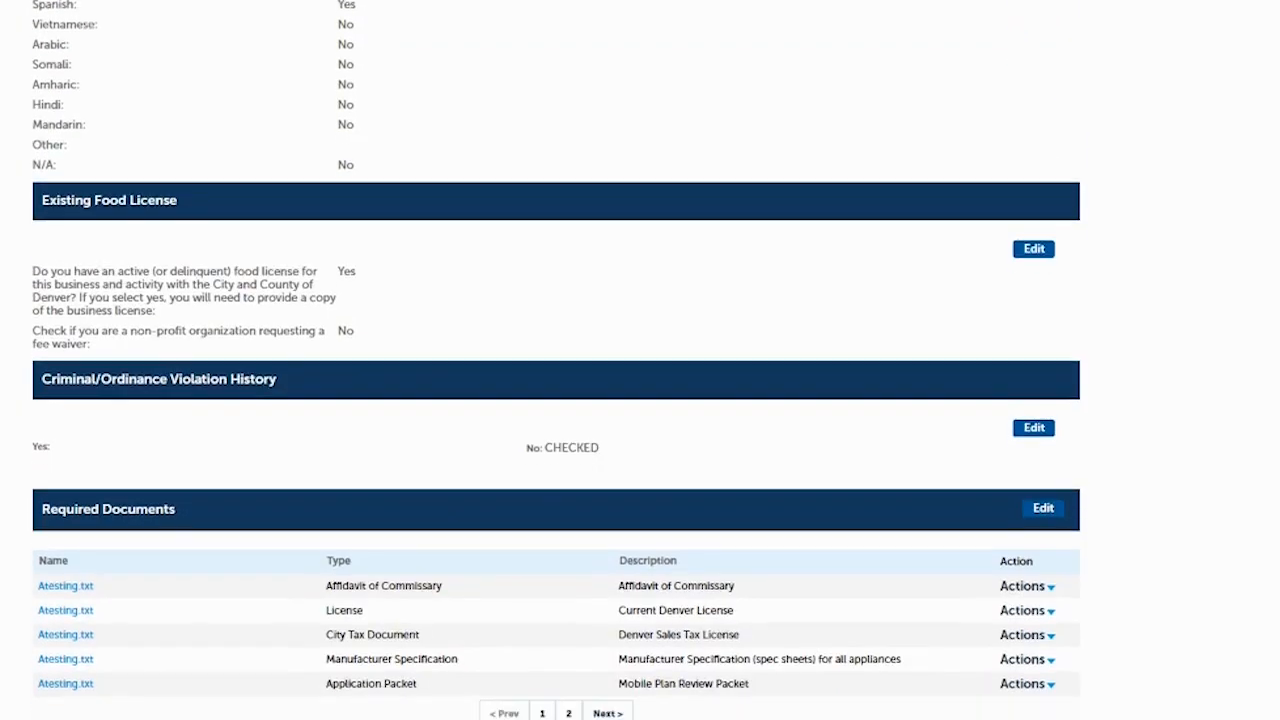
pyautogui.scroll(-1, 556, 360)
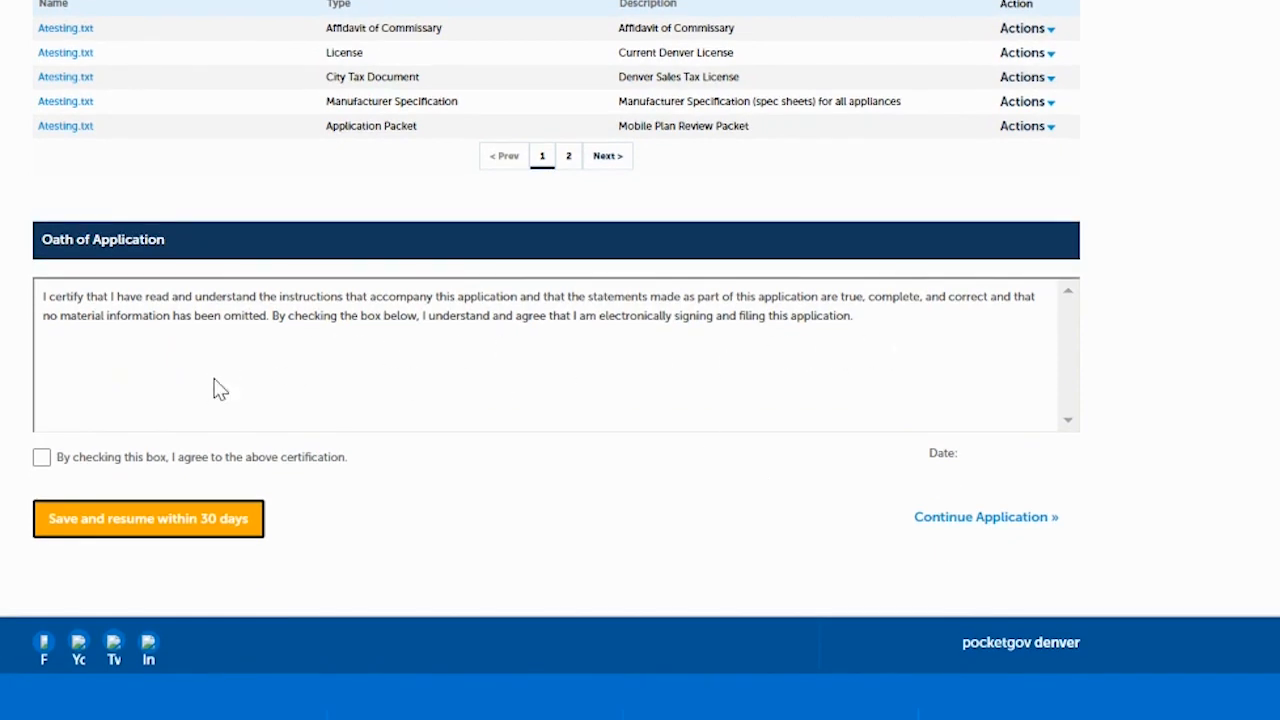
# Agree to the Oath of Application certification and submit the application.
pyautogui.click(42, 458)
pyautogui.click(972, 520)
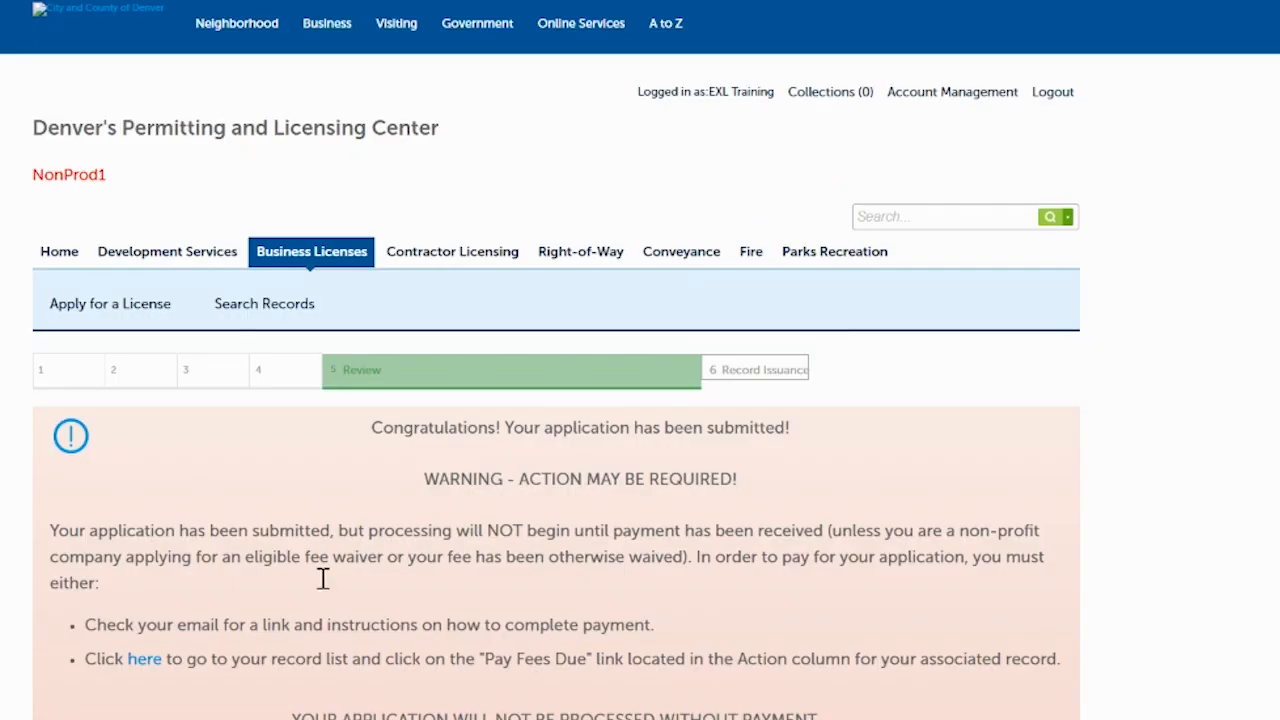
# Go to the record list, view the fees due for the Retail Food License - Mobile record, and return to the business license records.
pyautogui.click(143, 662)
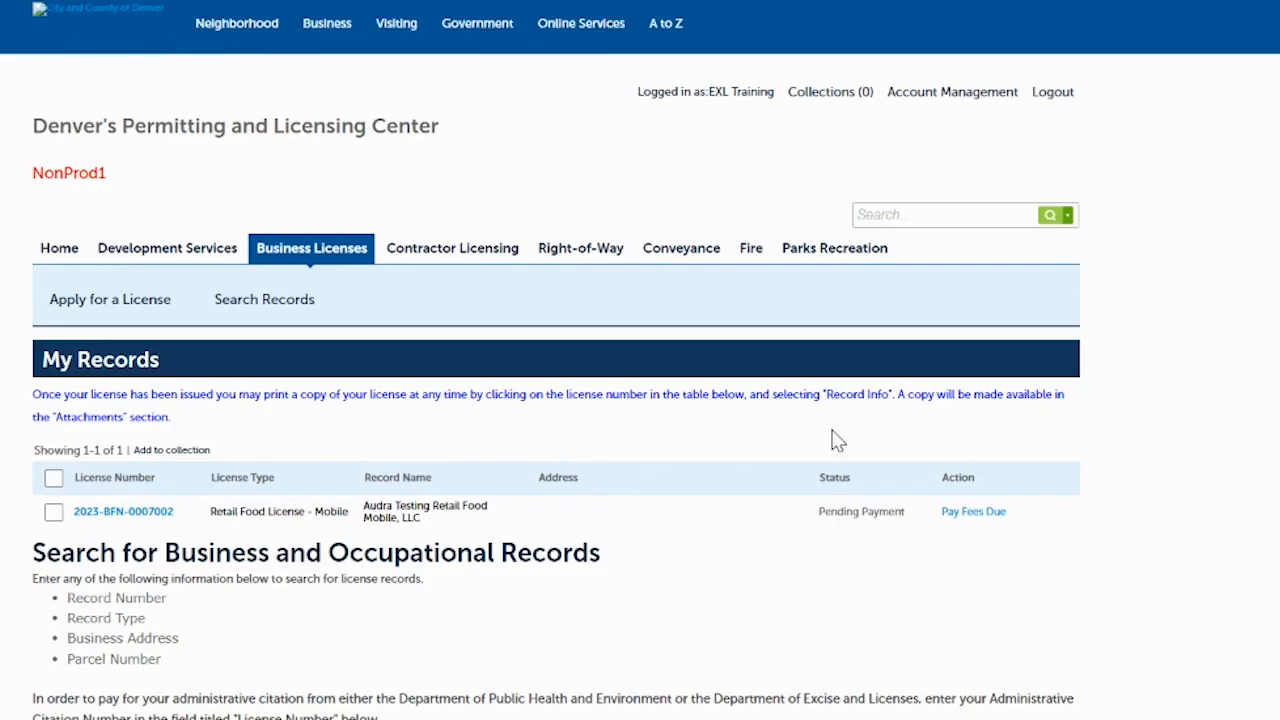
pyautogui.click(968, 514)
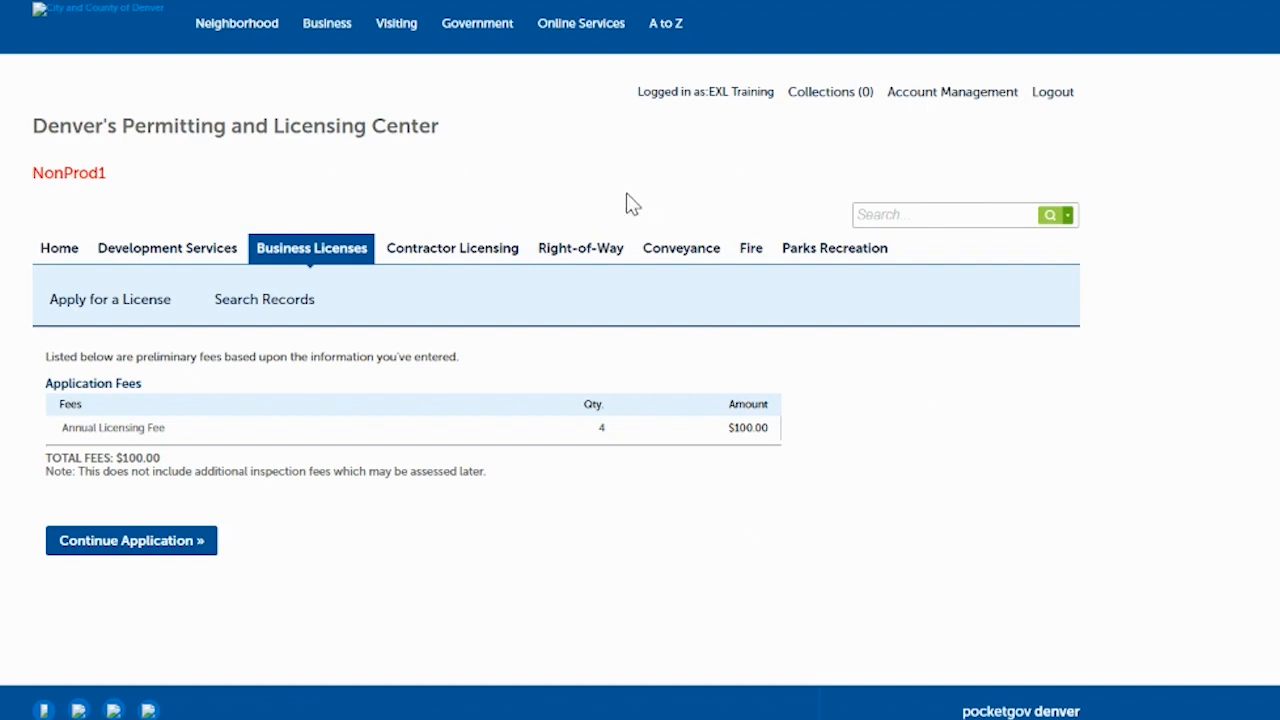
pyautogui.click(306, 250)
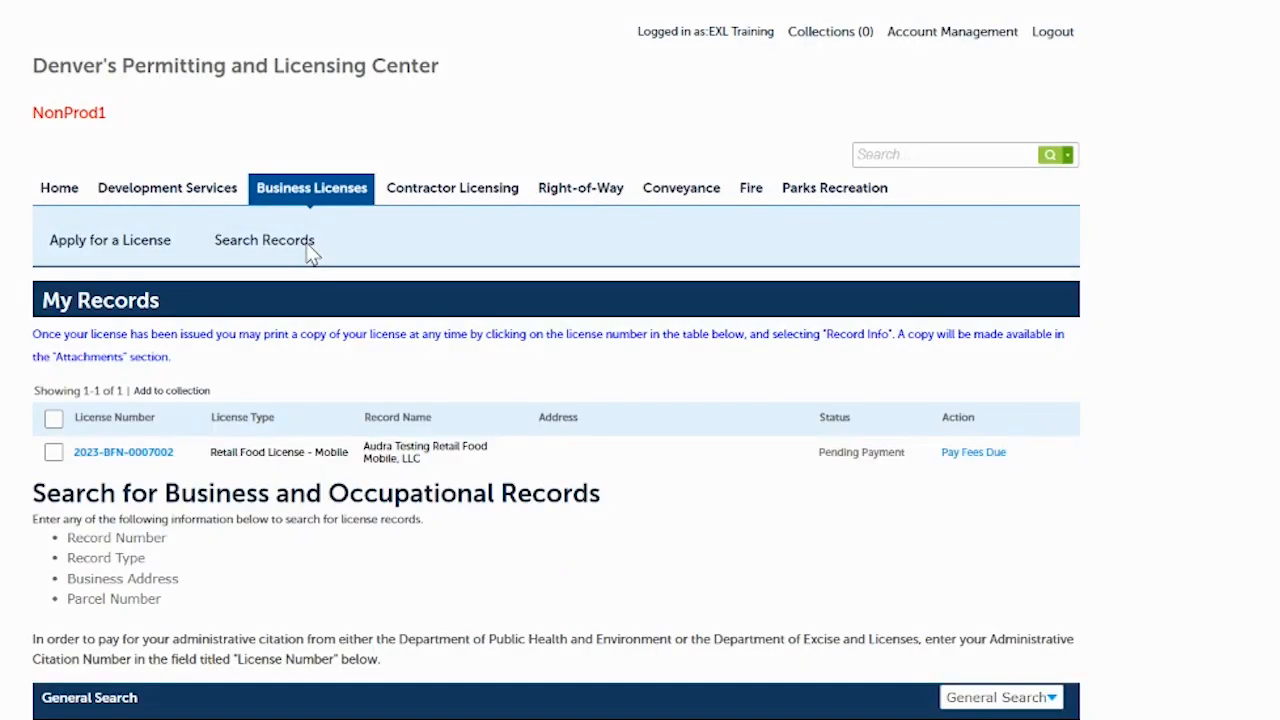